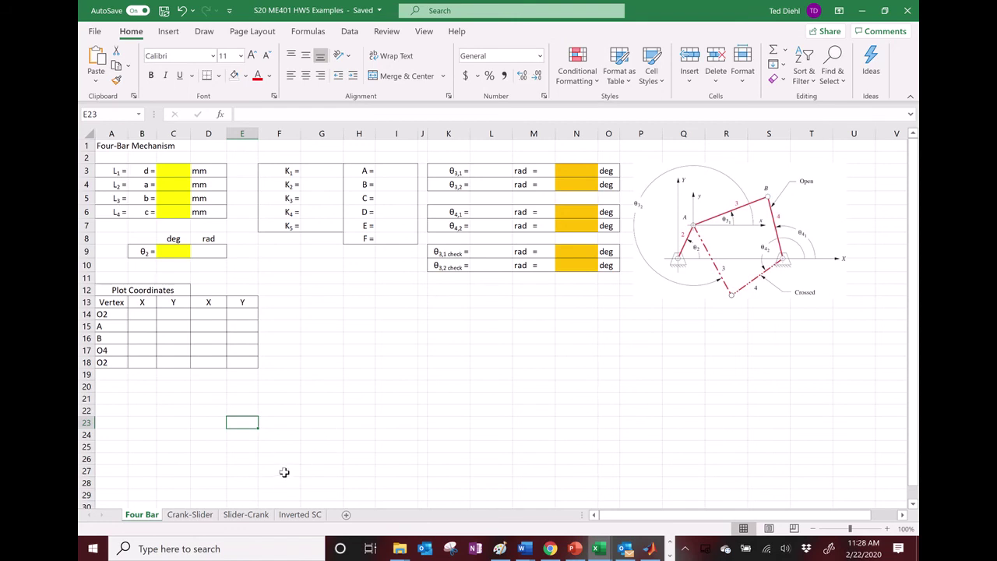
- Open the Crank-Slider sheet and enlarge its view to 130%
left_click(204, 519)
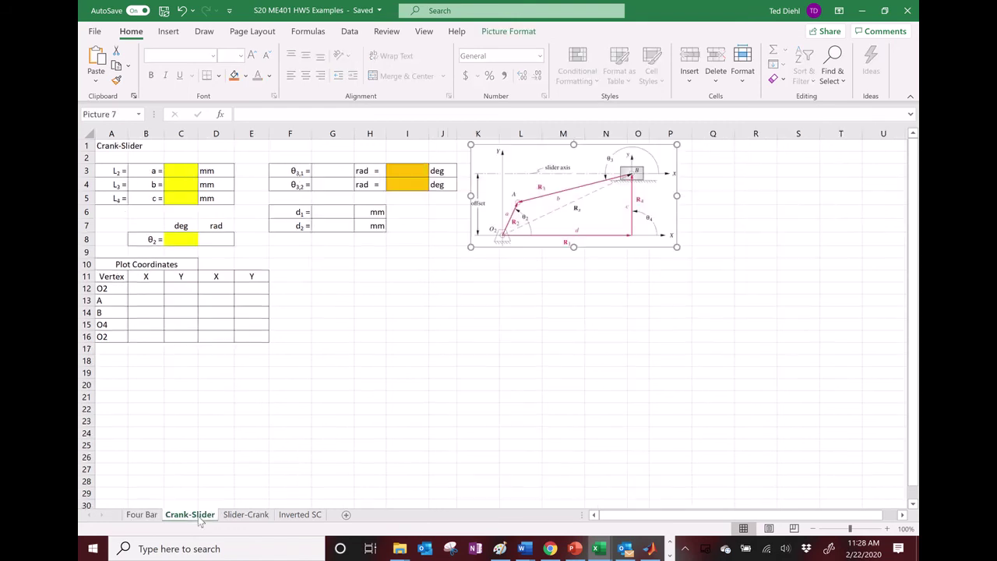
left_click(374, 411)
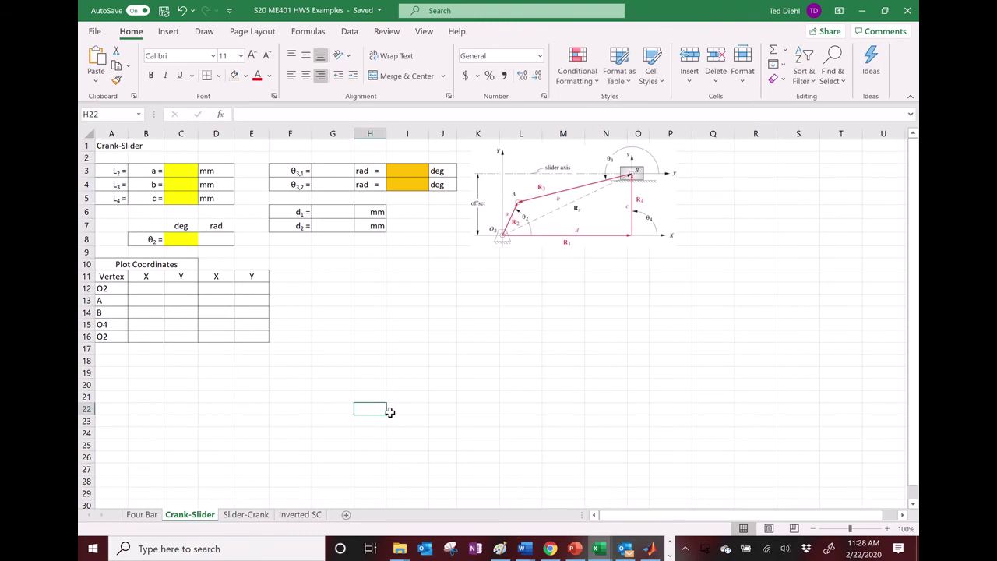
left_click(887, 529)
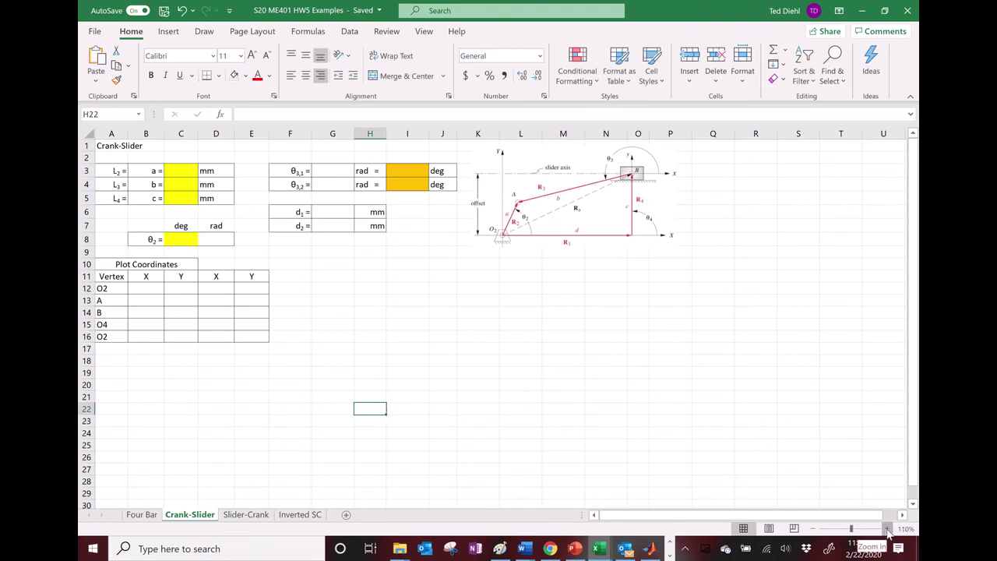
left_click(887, 529)
left_click(887, 529)
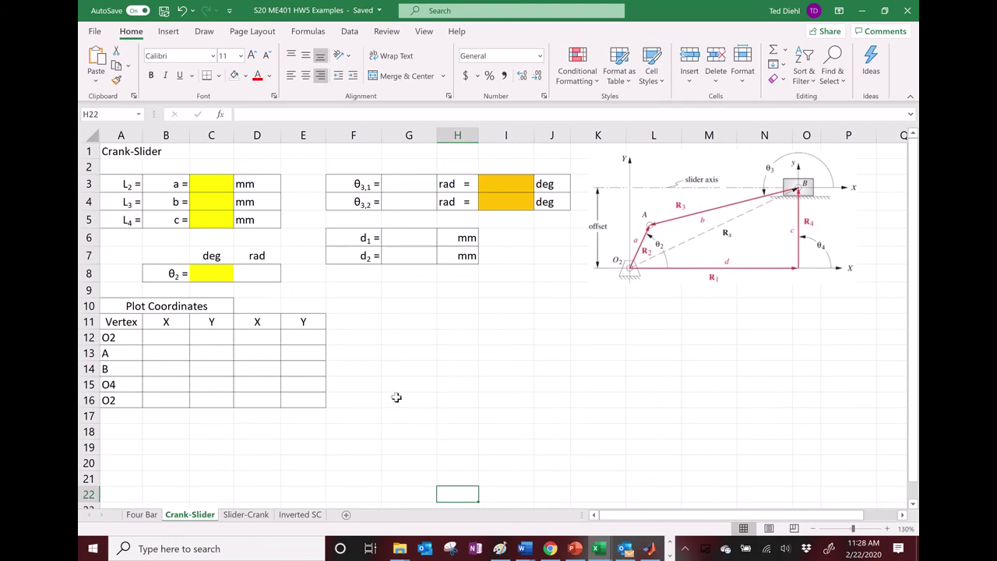
- Copy the given values C14:C19 from the Example 4-2 sheet of the Ch 4 Problems workbook into the Crank-Slider sheet starting at C3
mouse_move(600, 551)
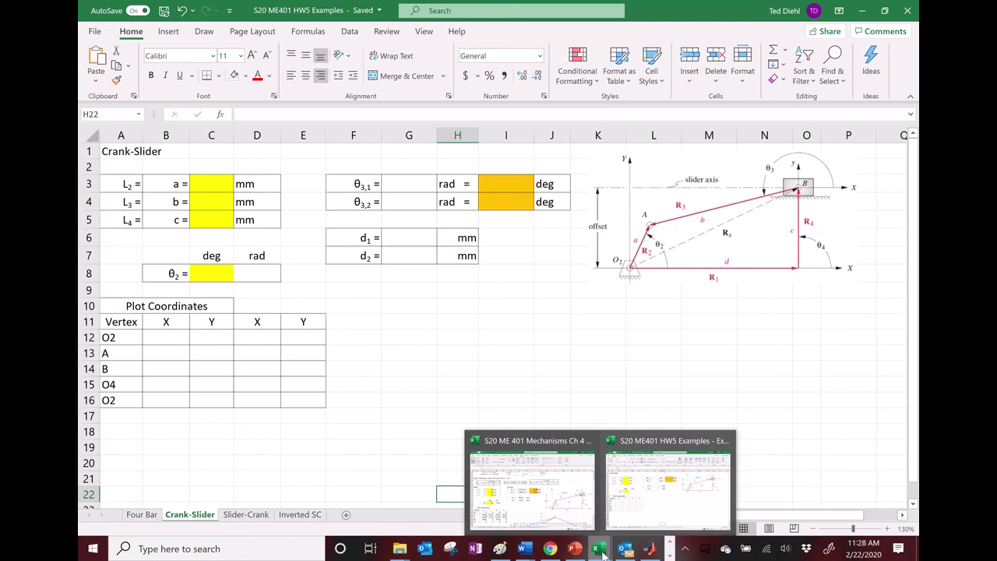
left_click(531, 484)
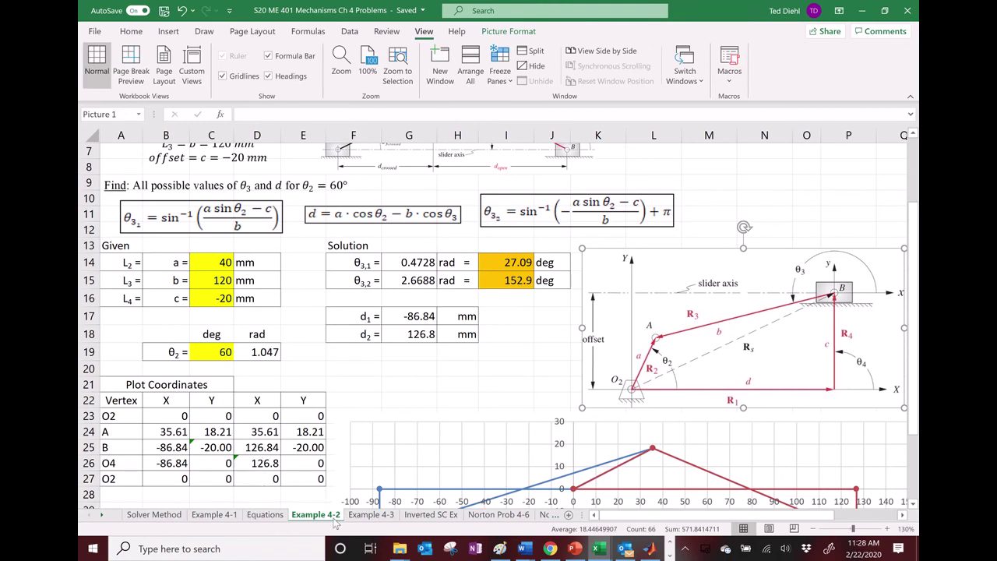
left_click_drag(212, 261, 220, 354)
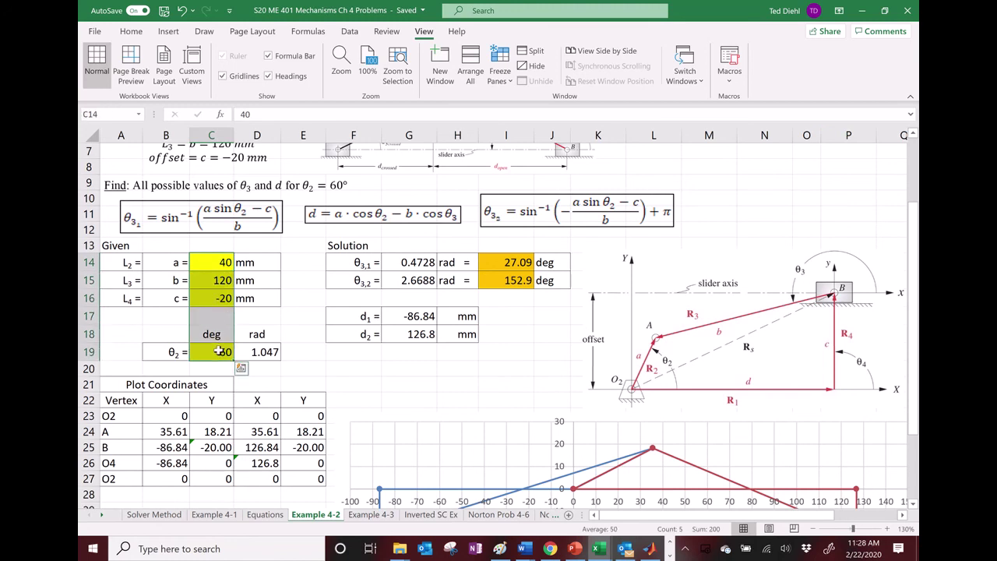
key("ctrl+c")
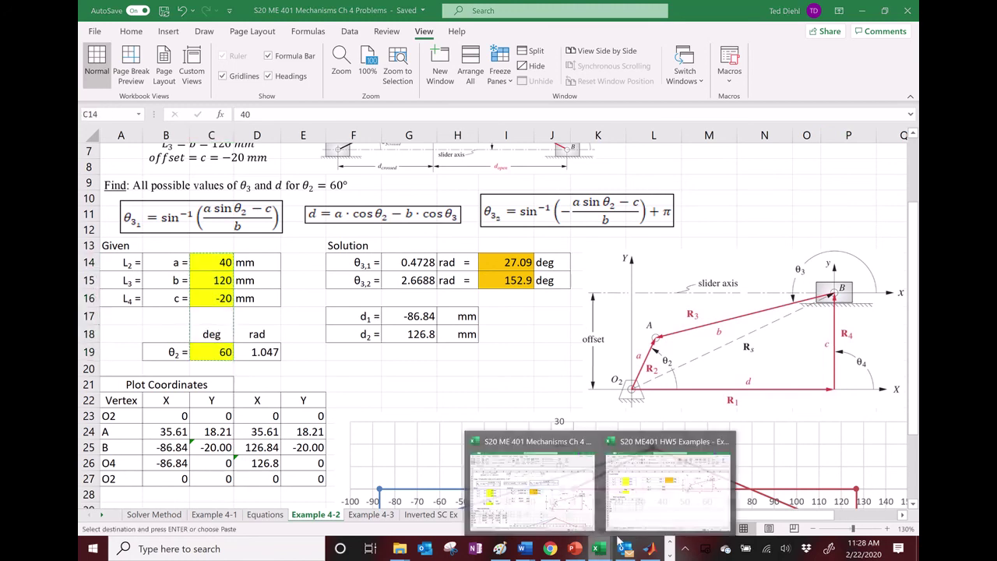
left_click(617, 511)
left_click(208, 182)
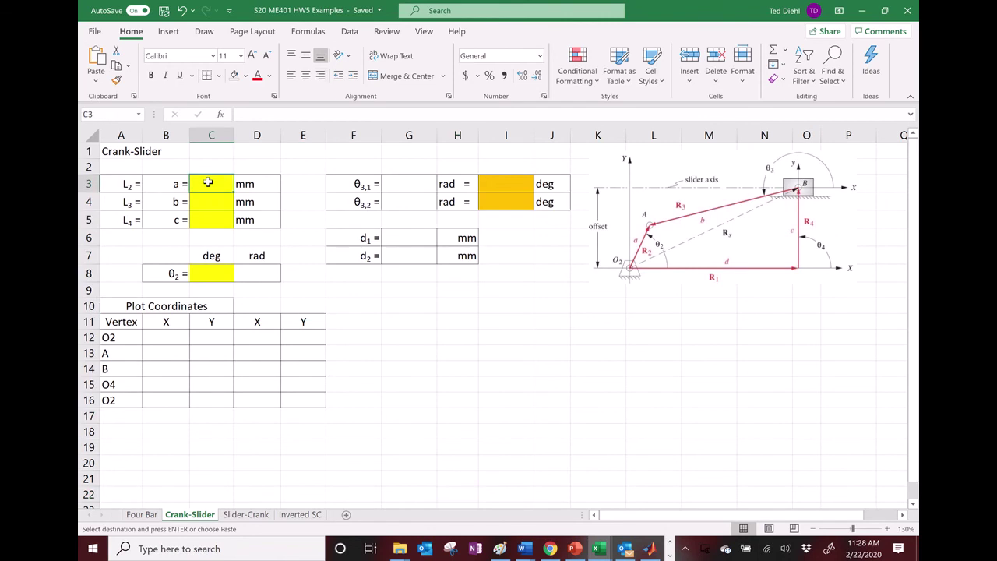
key("ctrl+v")
left_click(444, 331)
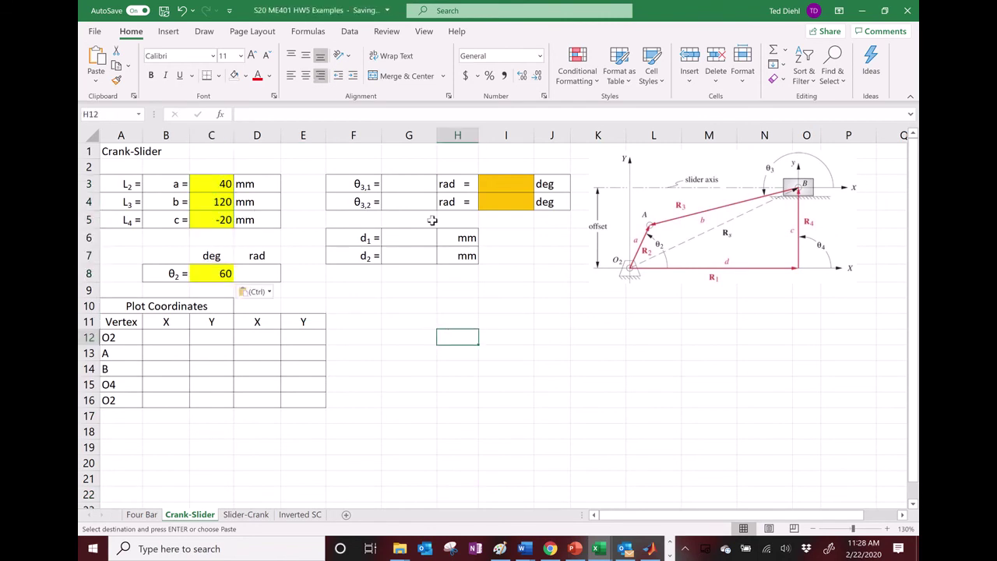
- Enter the θ3,1 formula =ASIN((C3*SIN(D8)-C5)/C4) in cell G3
left_click(394, 185)
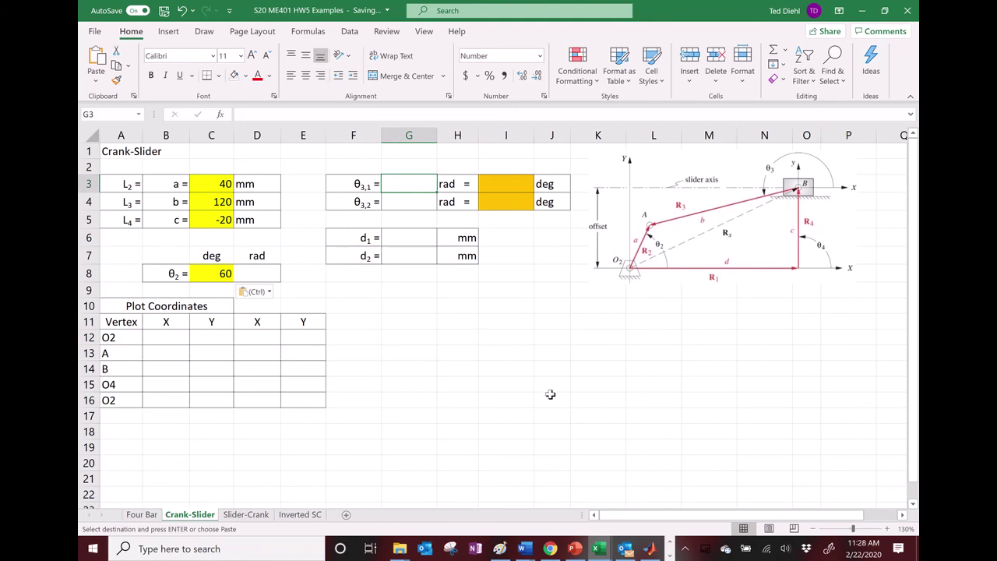
type("=")
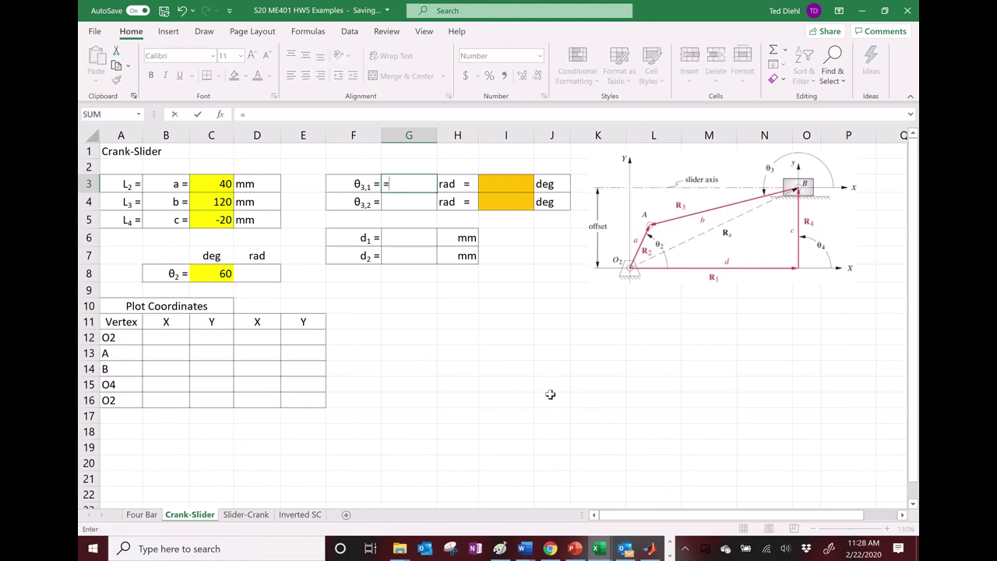
type("asin(")
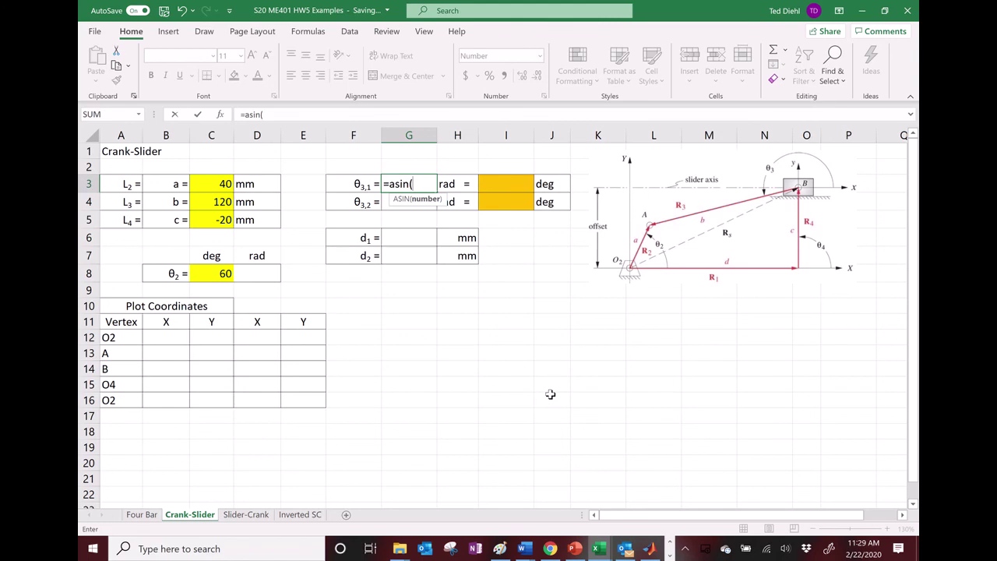
type("(")
left_click(212, 185)
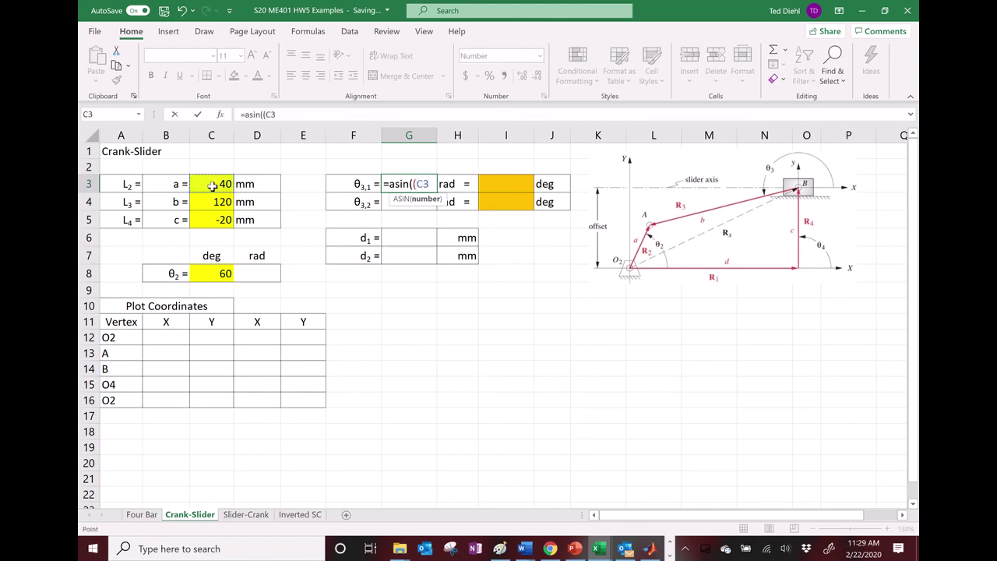
type("*Sin(")
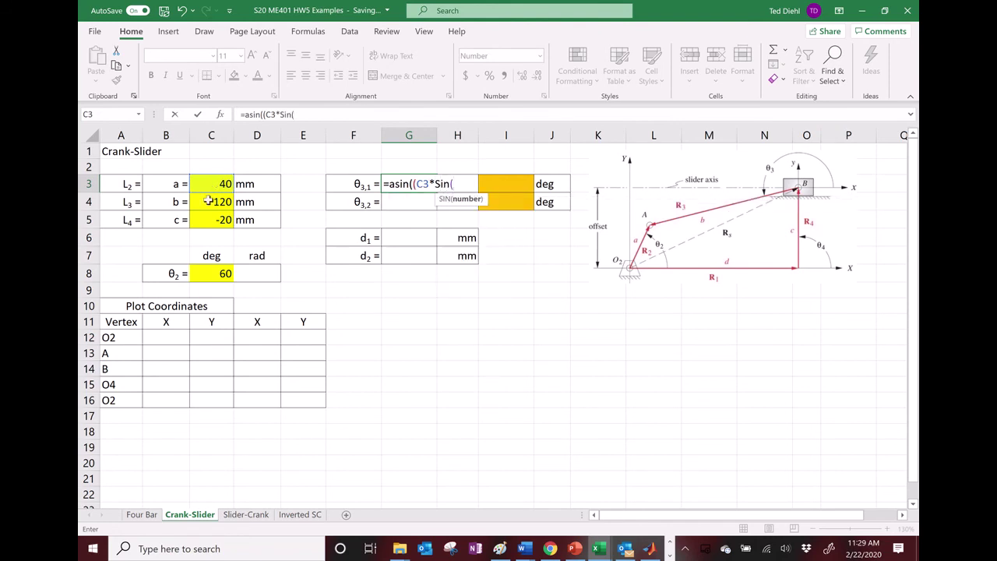
left_click(262, 274)
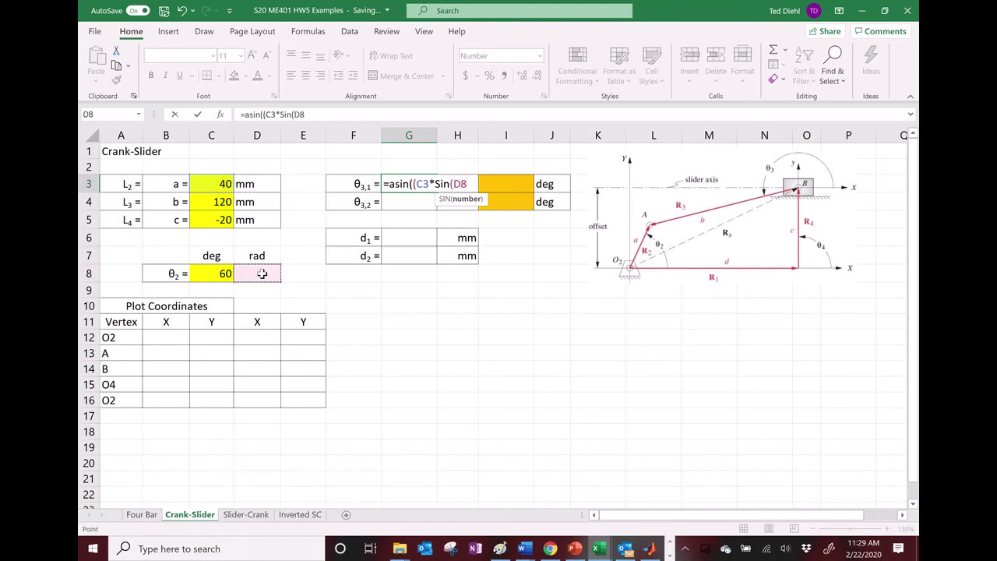
type(")")
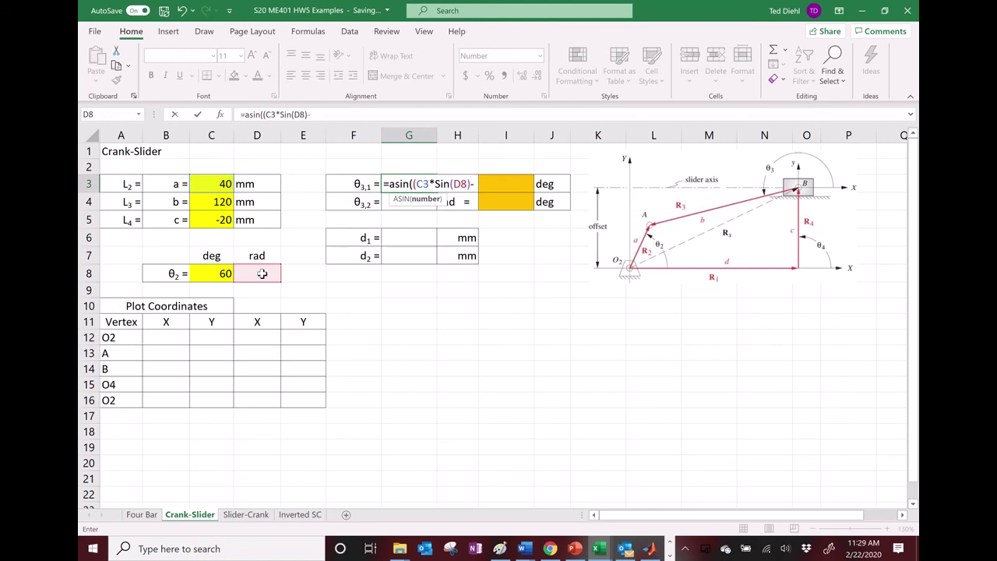
type("-")
left_click(212, 220)
type(")")
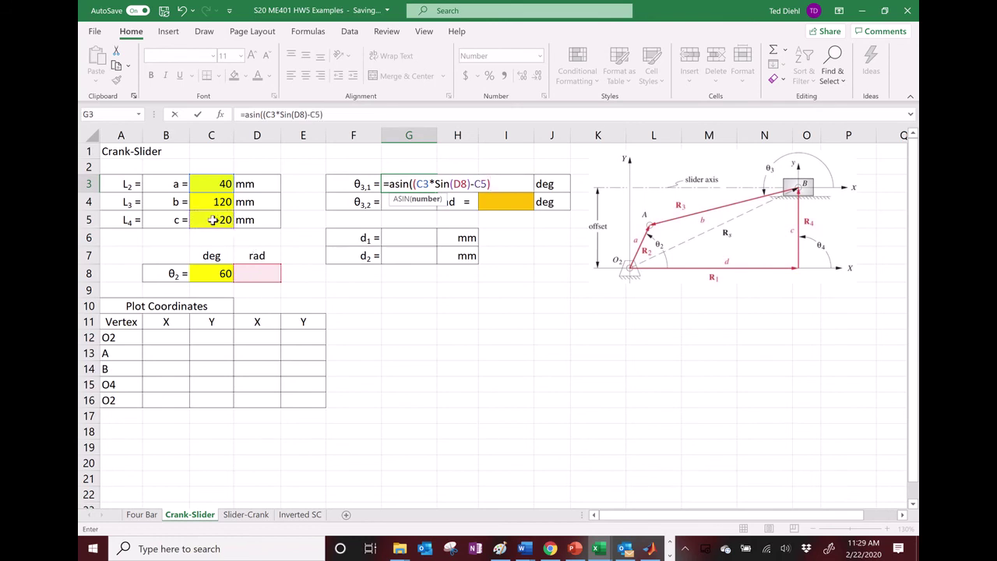
type("/")
left_click(212, 202)
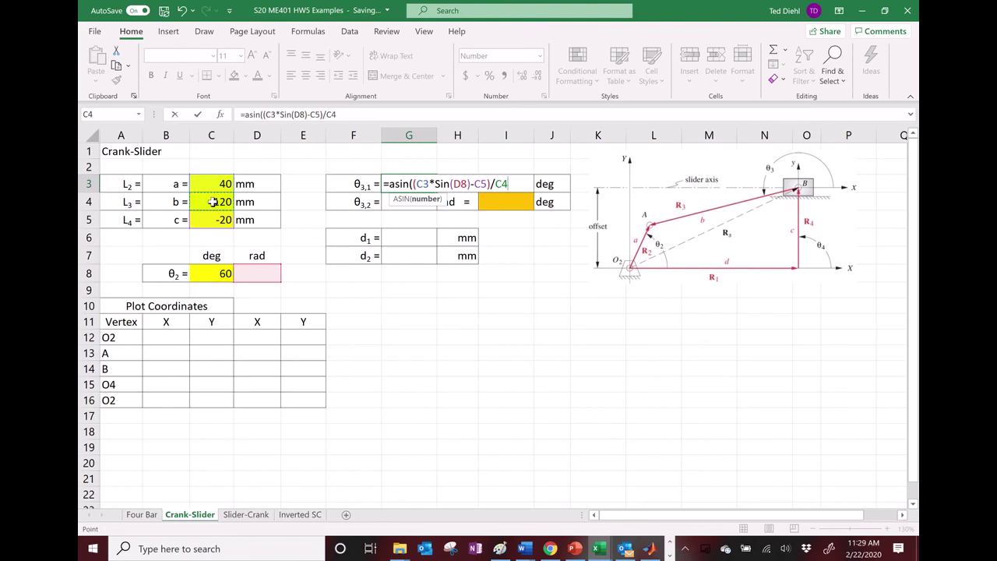
type(")")
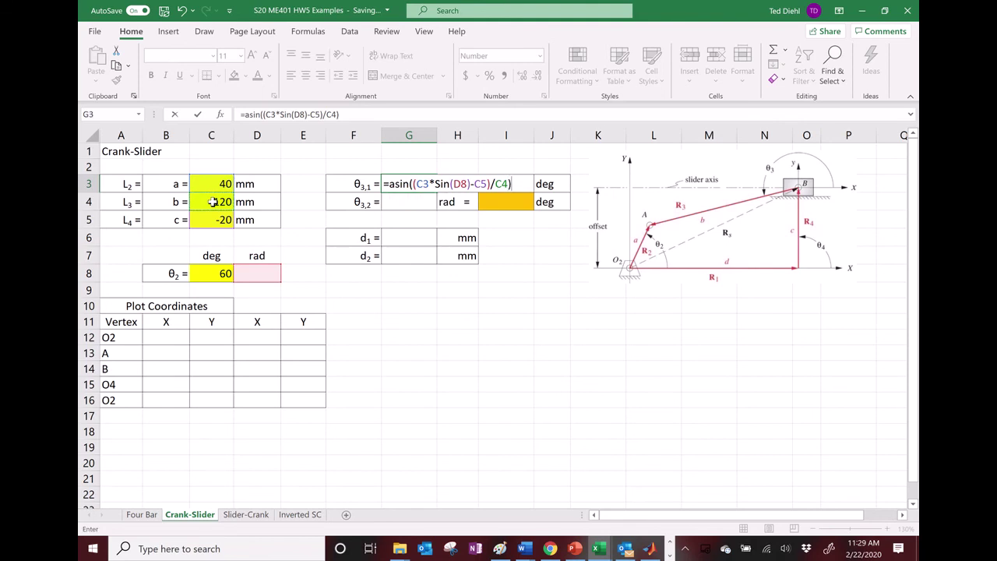
key("Return")
- Convert θ2 to radians in D8 with =RADIANS(C8) and check θ3,1 against the Example 4-2 solution in the other workbook
left_click(248, 273)
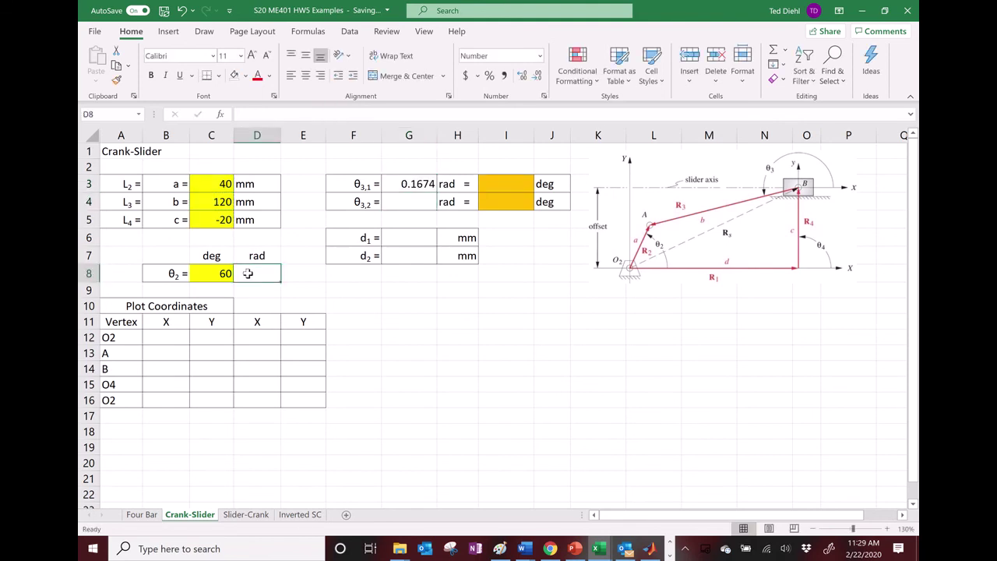
type("=")
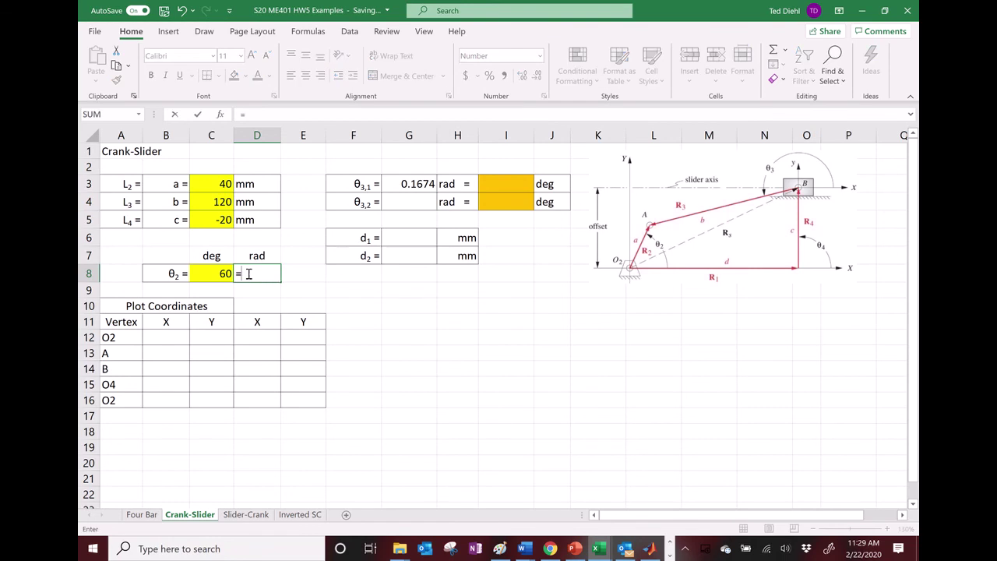
type("radians(")
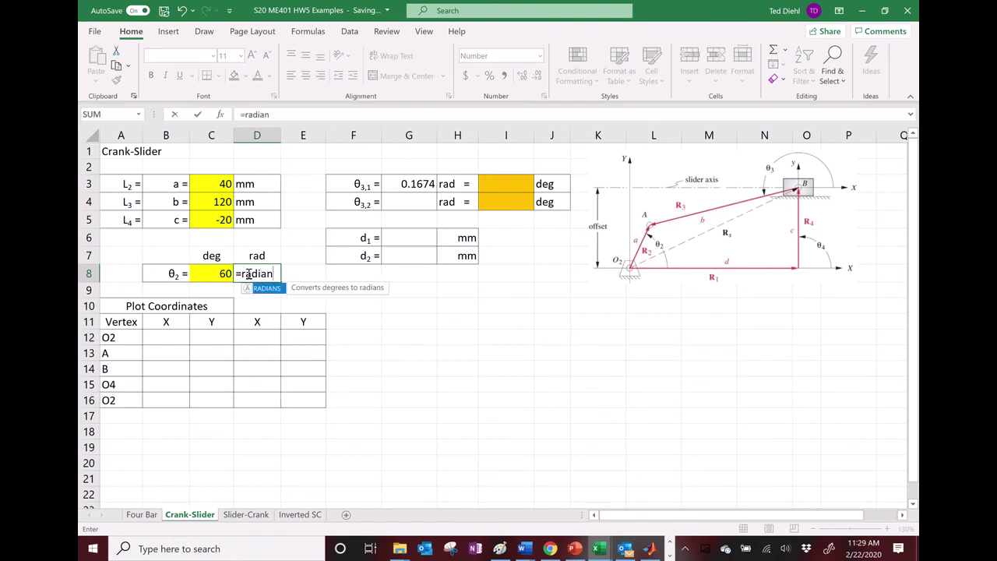
left_click(221, 273)
type(")")
key("Return")
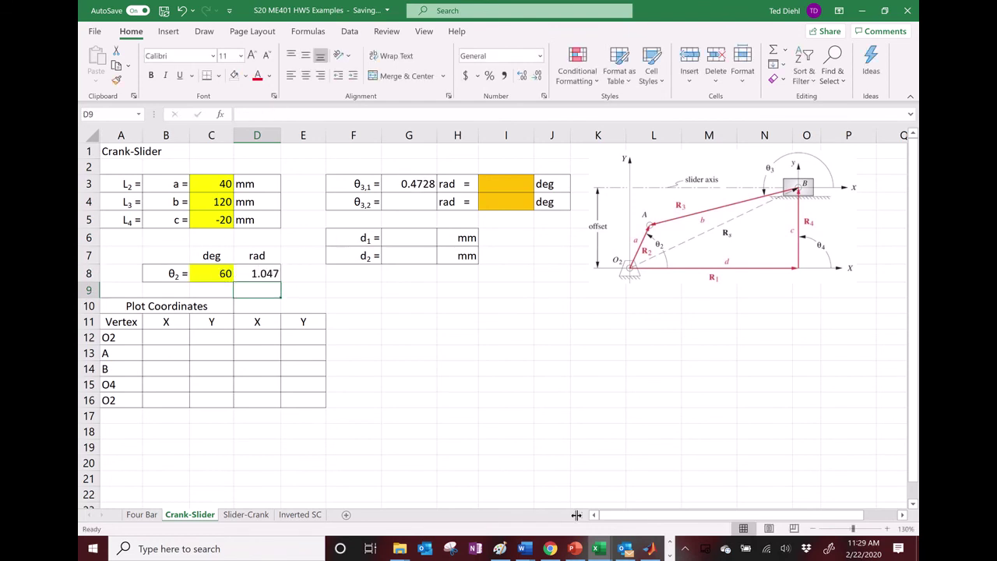
mouse_move(606, 551)
left_click(551, 520)
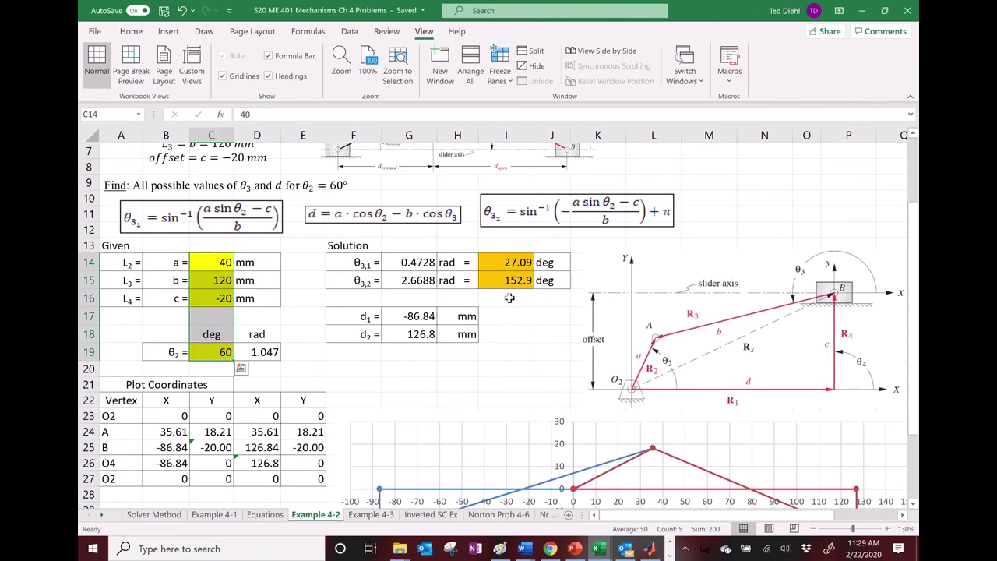
mouse_move(604, 550)
left_click(646, 509)
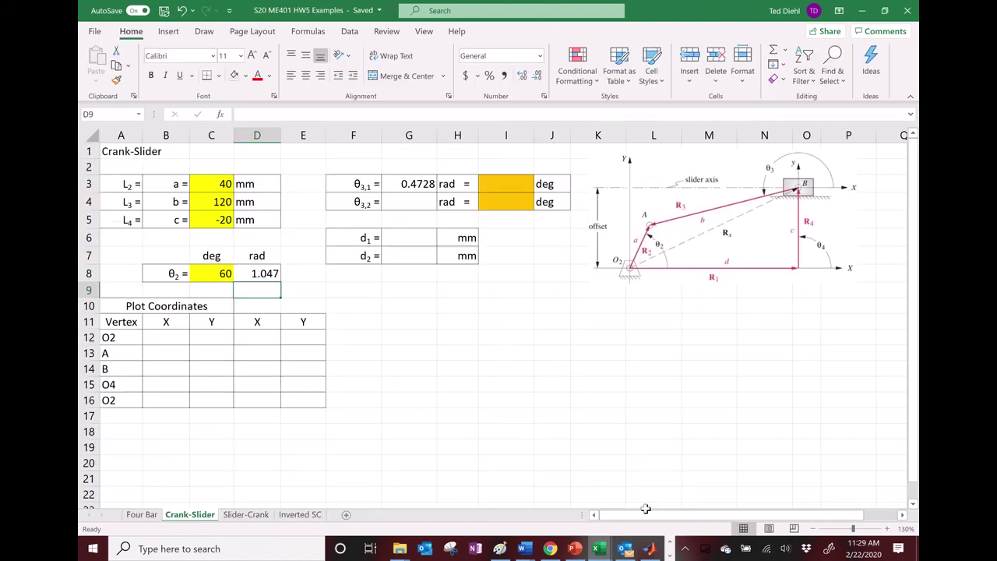
- Convert θ3,1 to degrees in cell I3 with =DEGREES(G3)
double_click(515, 187)
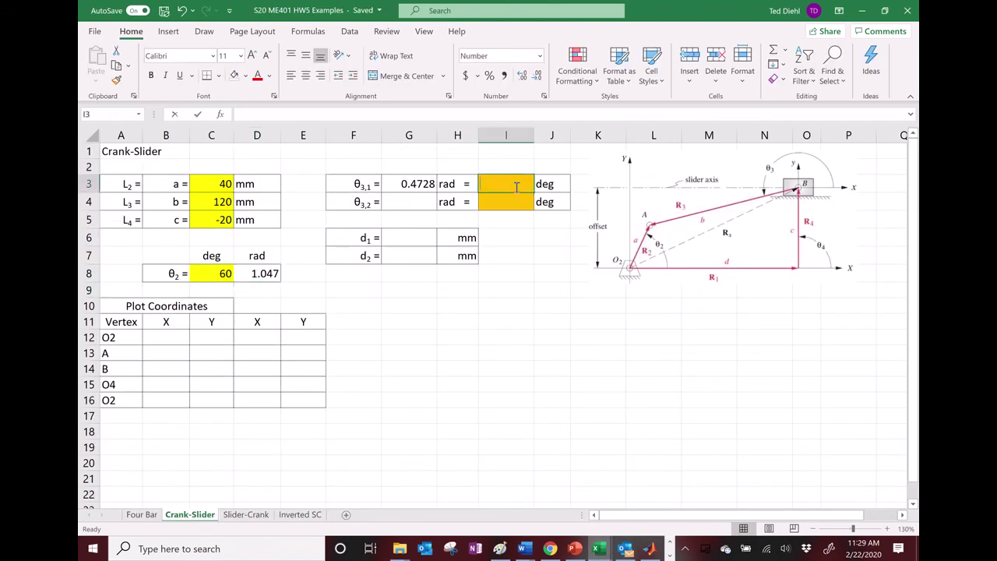
type("=")
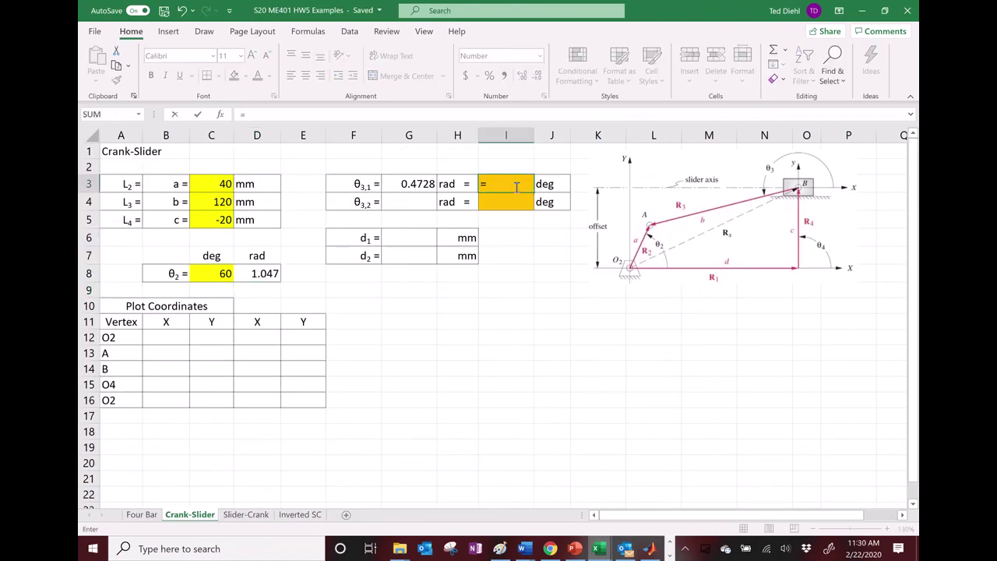
type("degre")
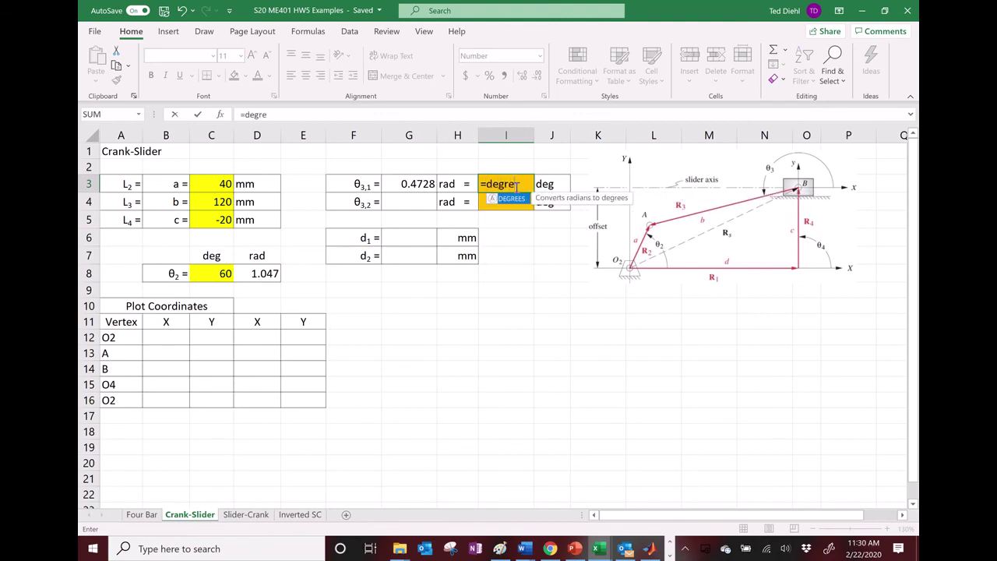
type("es(")
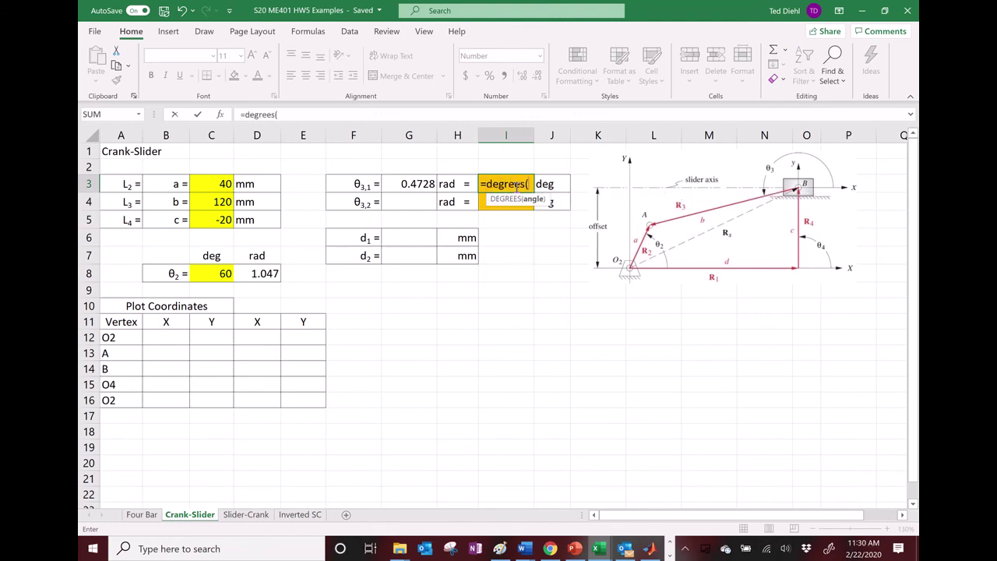
left_click(422, 187)
type(")")
key("Return")
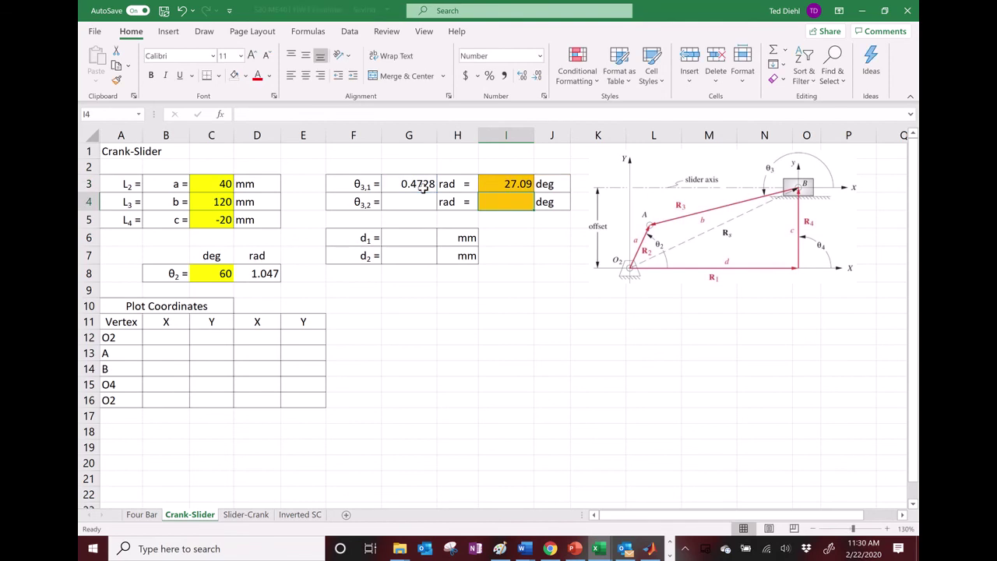
- Enter the θ3,2 formula =ASIN(-1*(C3*SIN(D8)-C5)/C4)+PI() in cell G4
left_click(408, 205)
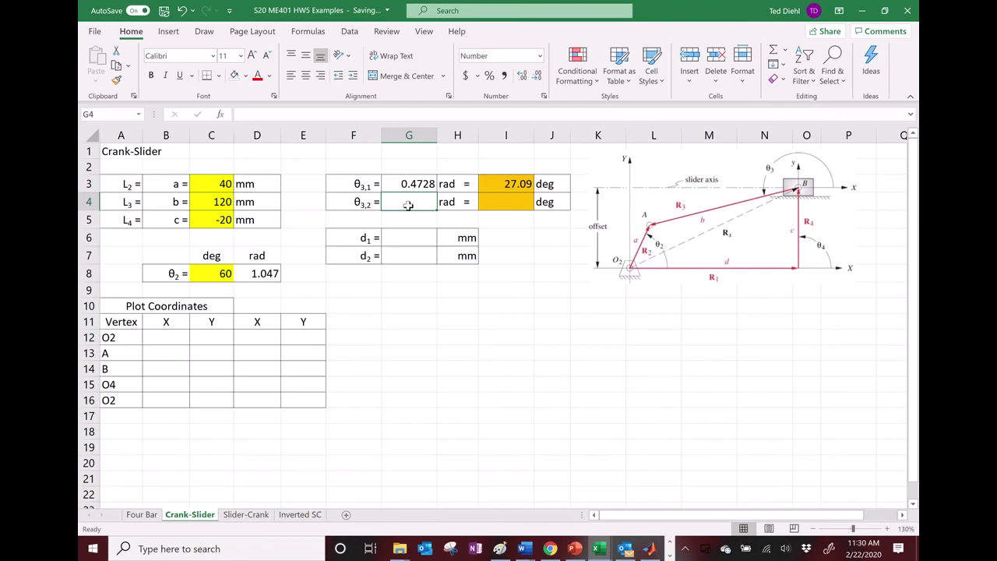
type("=")
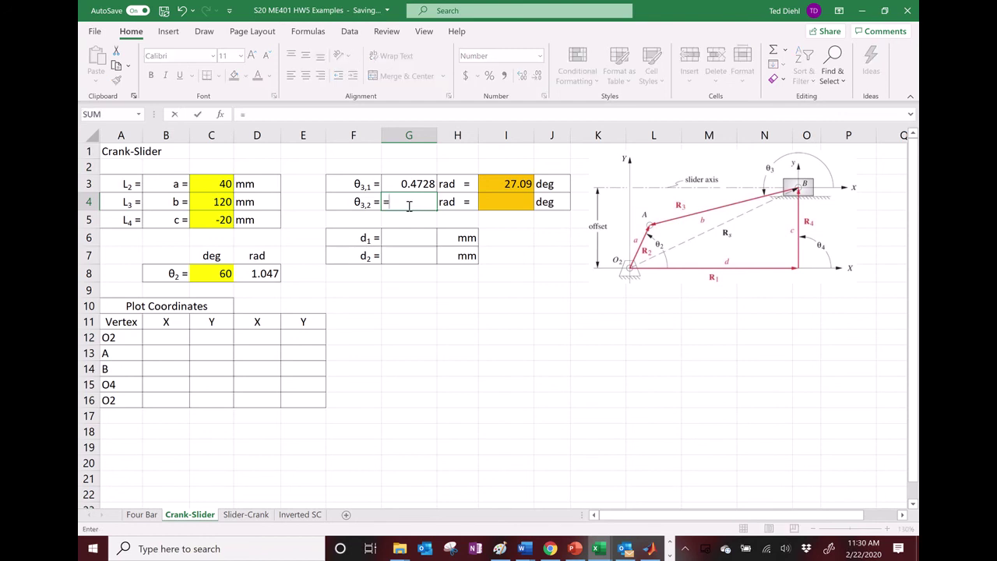
type("sa")
key("BackSpace")
key("BackSpace")
type("a")
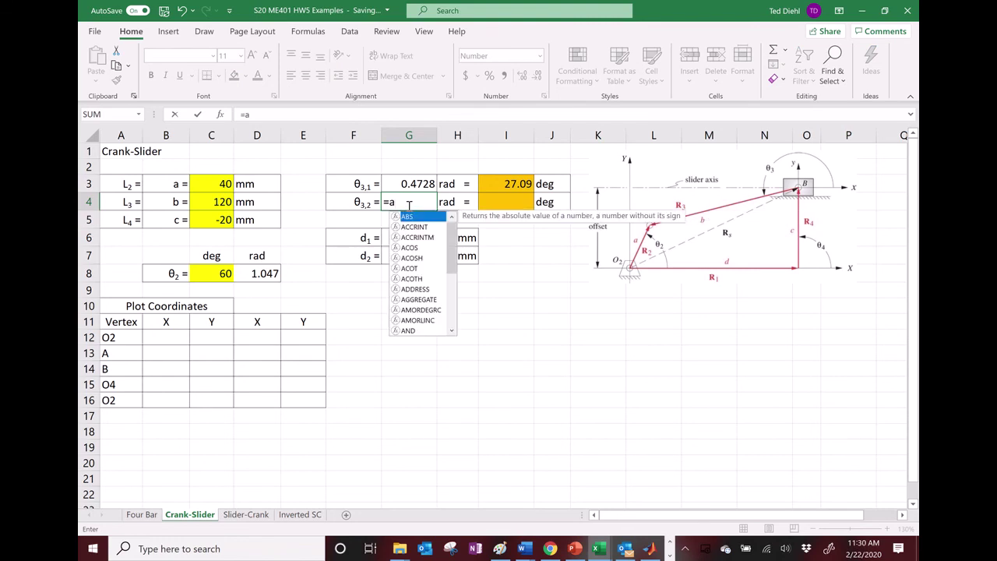
type("sin(")
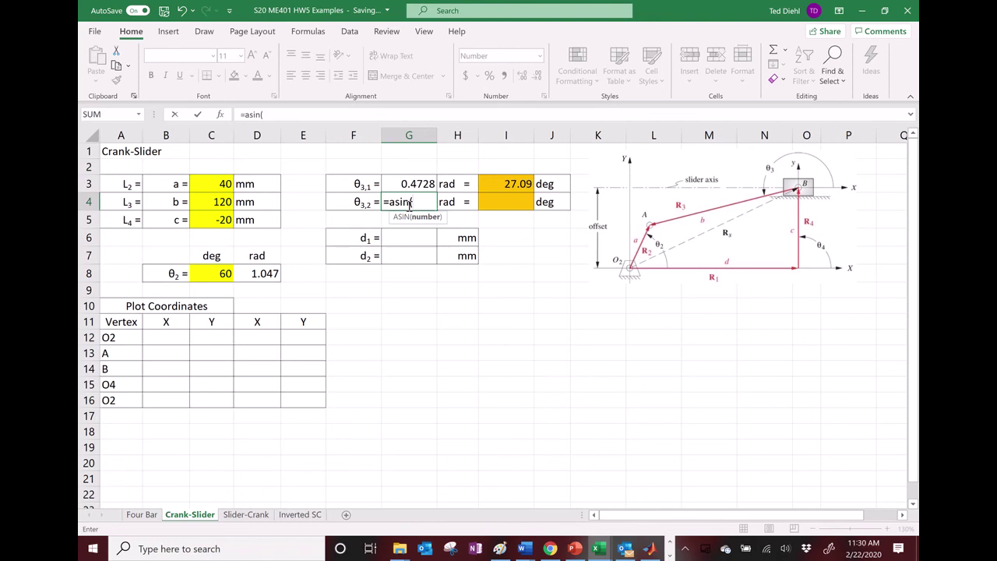
type("-1*(")
left_click(222, 185)
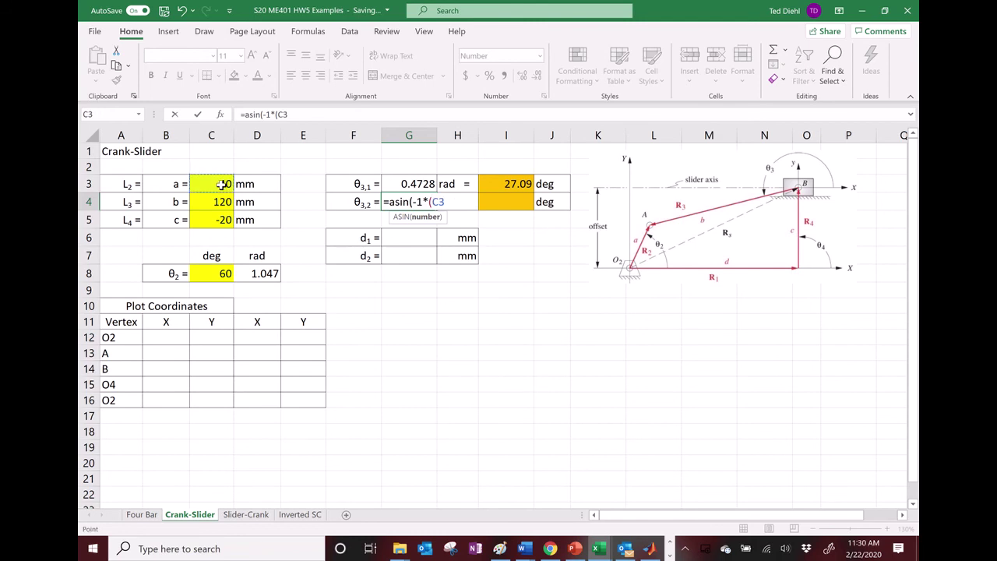
type("*sin(")
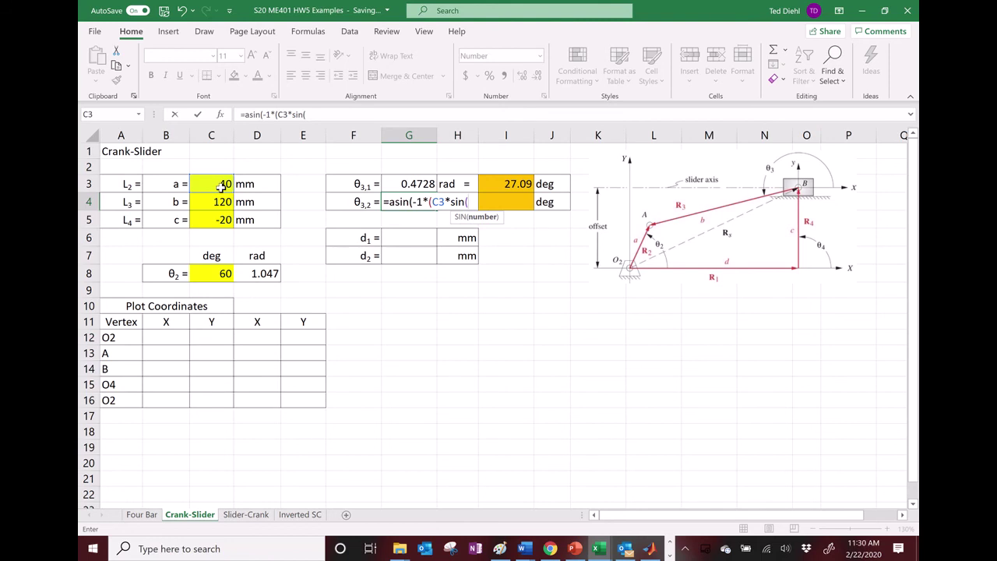
left_click(264, 273)
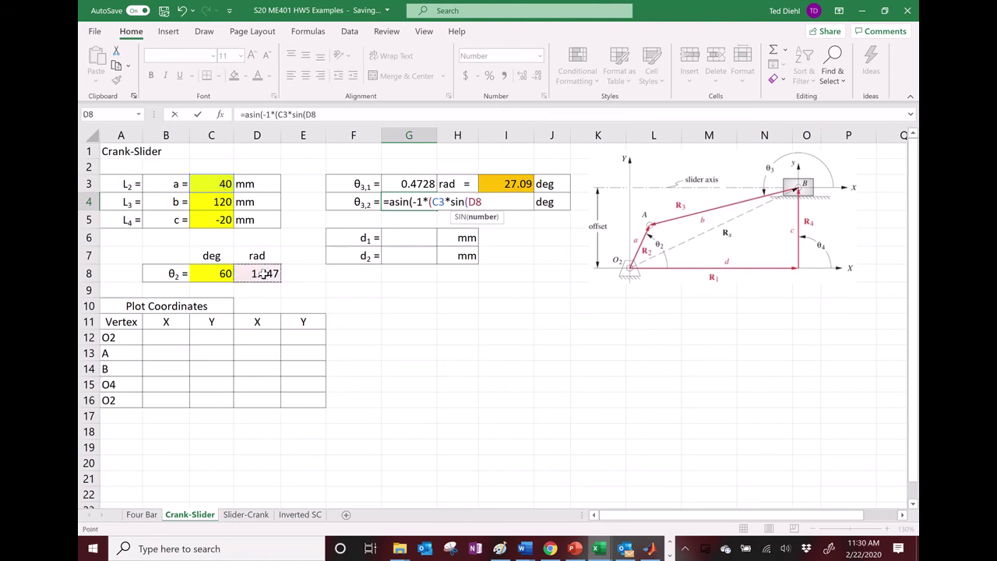
type(")")
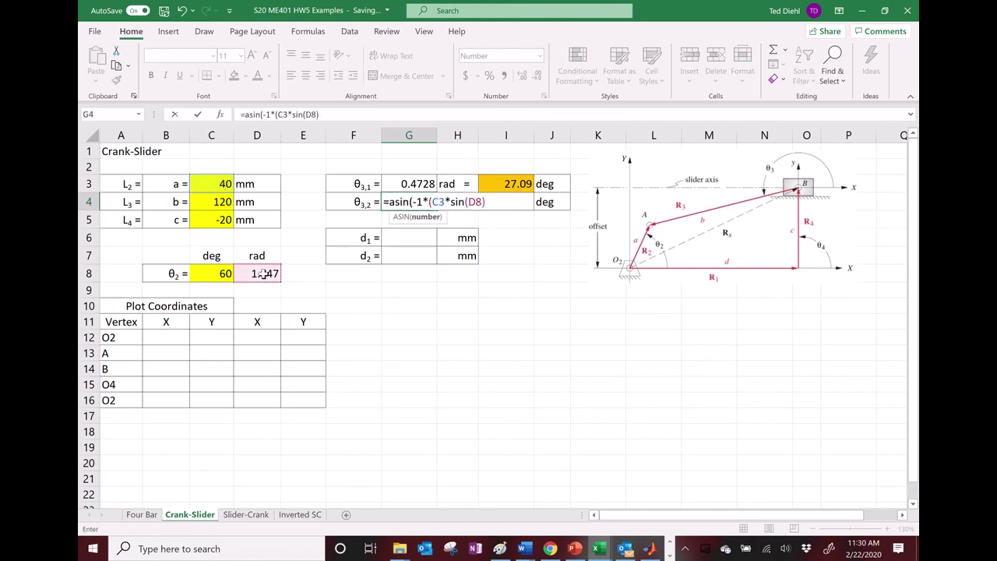
type("-")
left_click(208, 221)
type(")/")
left_click(208, 202)
type(")")
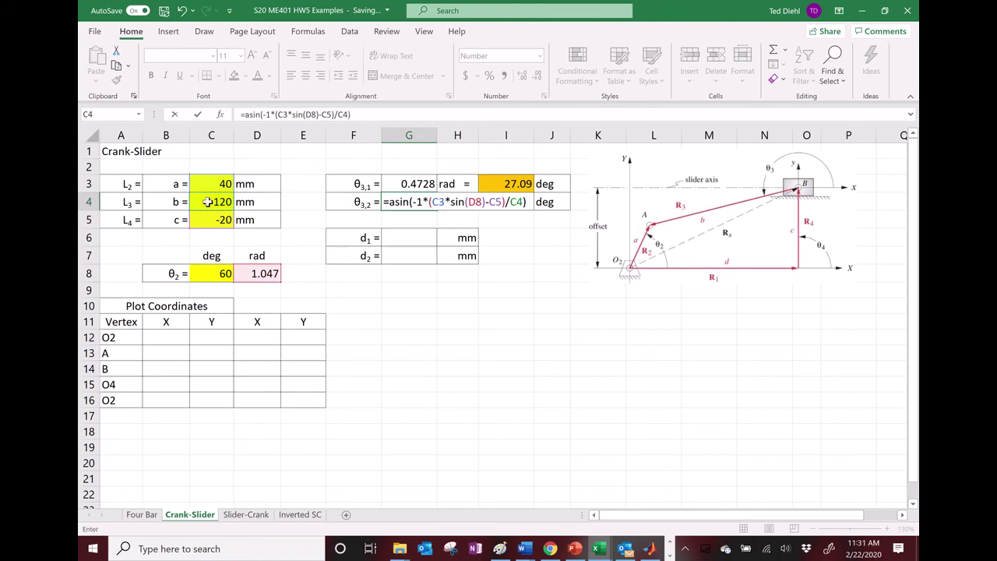
type("+PI()")
key("Return")
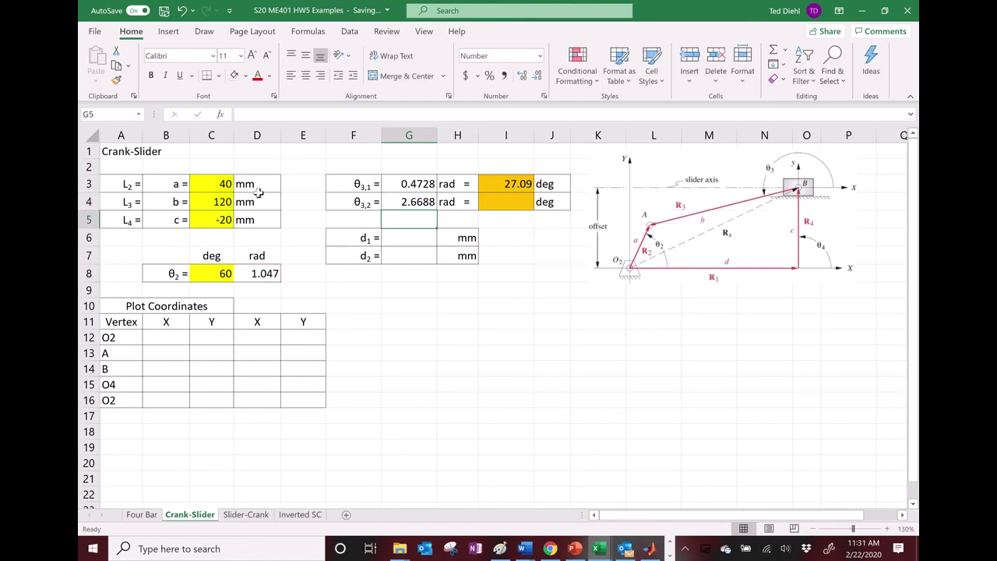
- Fill the degrees conversion from I3 down to I4 and check θ3,2 against the Example 4-2 solution in the Ch 4 Problems workbook
left_click(518, 186)
left_click_drag(536, 192, 535, 211)
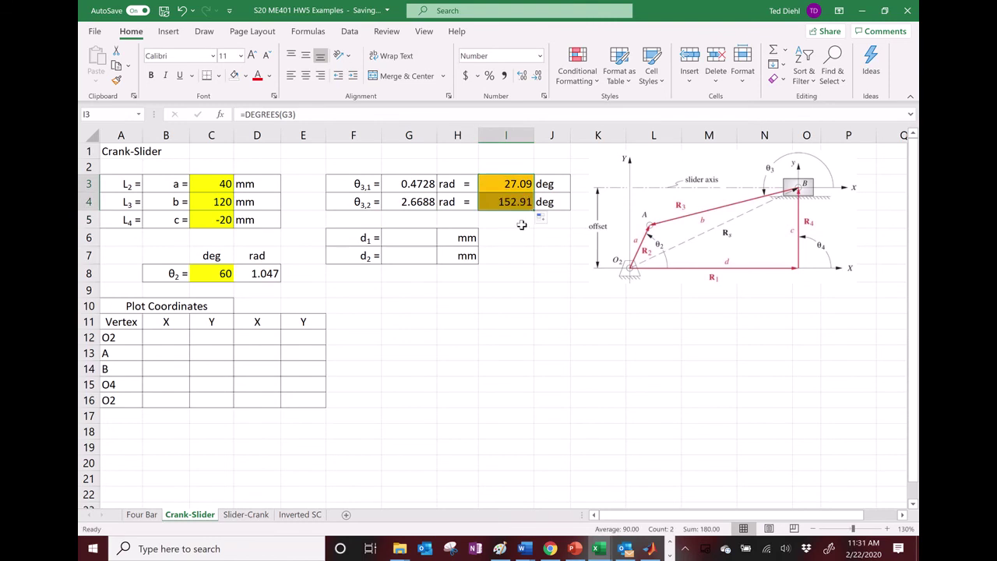
left_click(598, 548)
left_click(549, 522)
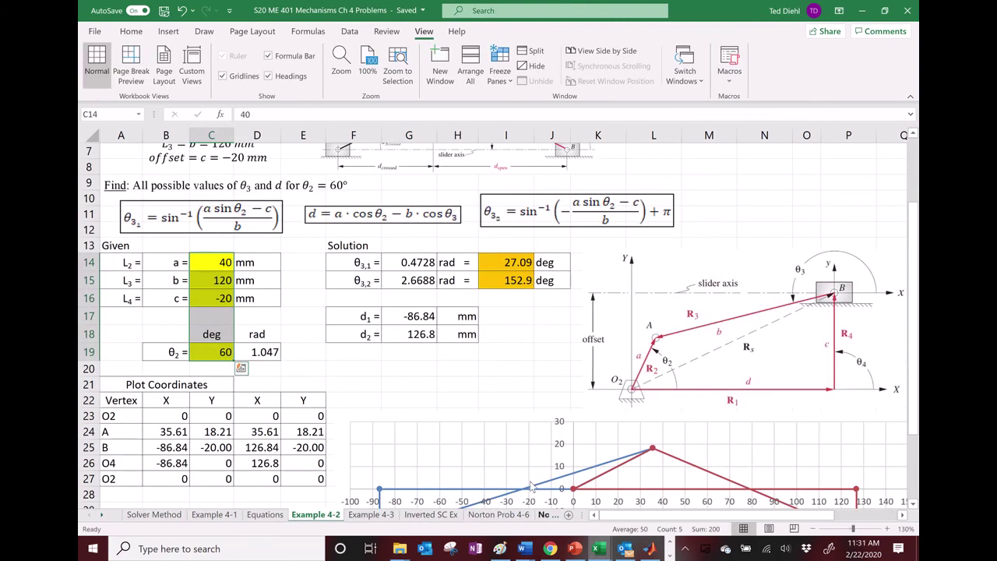
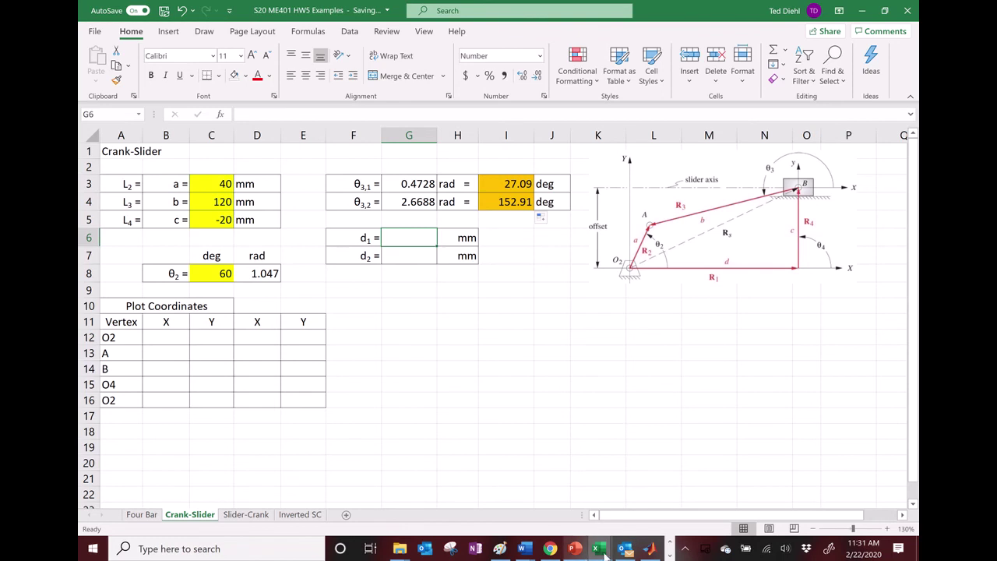
- Switch to the Class 8 Abbreviated PDF in Adobe Reader and copy a snapshot of the three boxed crank-slider equations on page 1
left_click(670, 557)
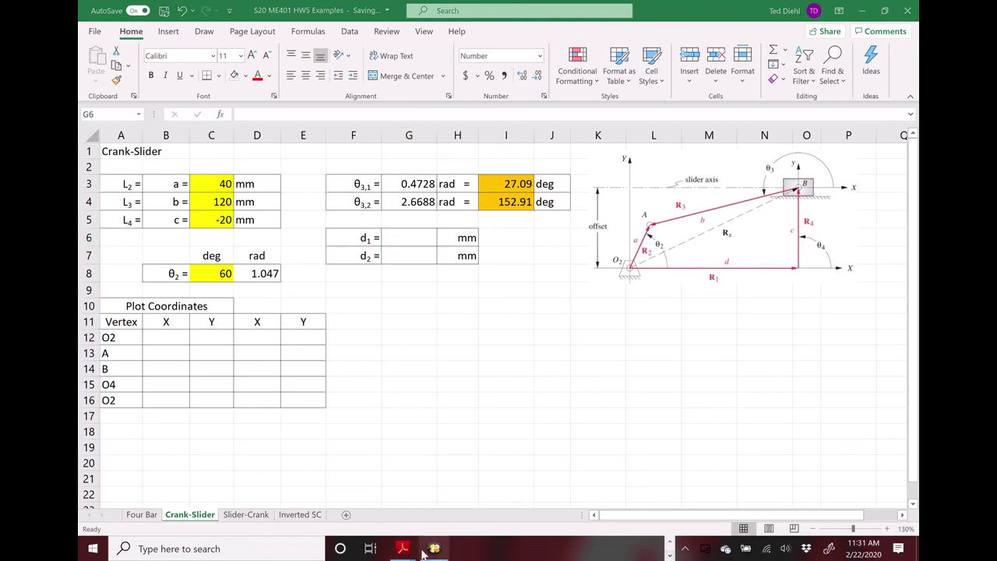
mouse_move(402, 549)
left_click(534, 505)
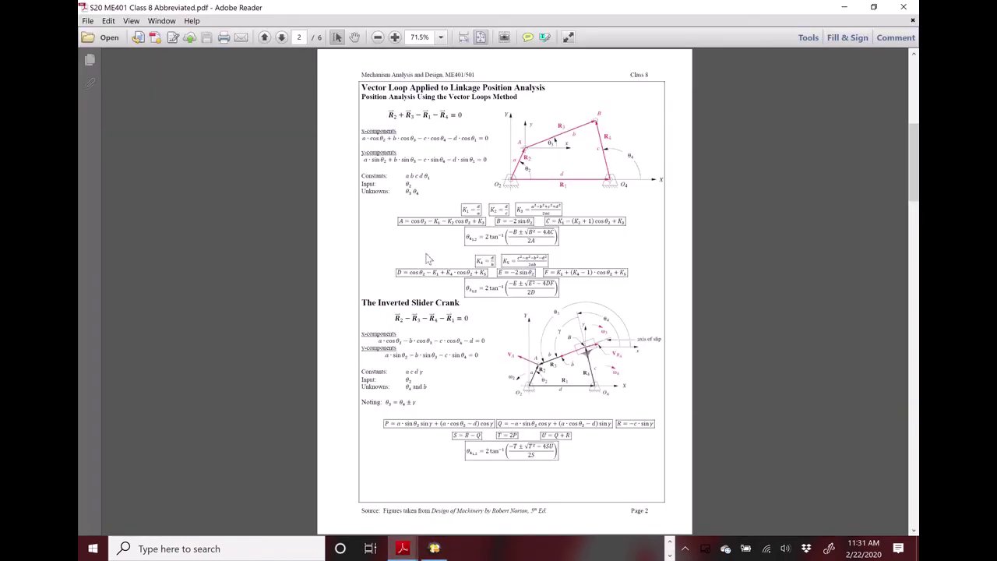
scroll(473, 241, "up", 3)
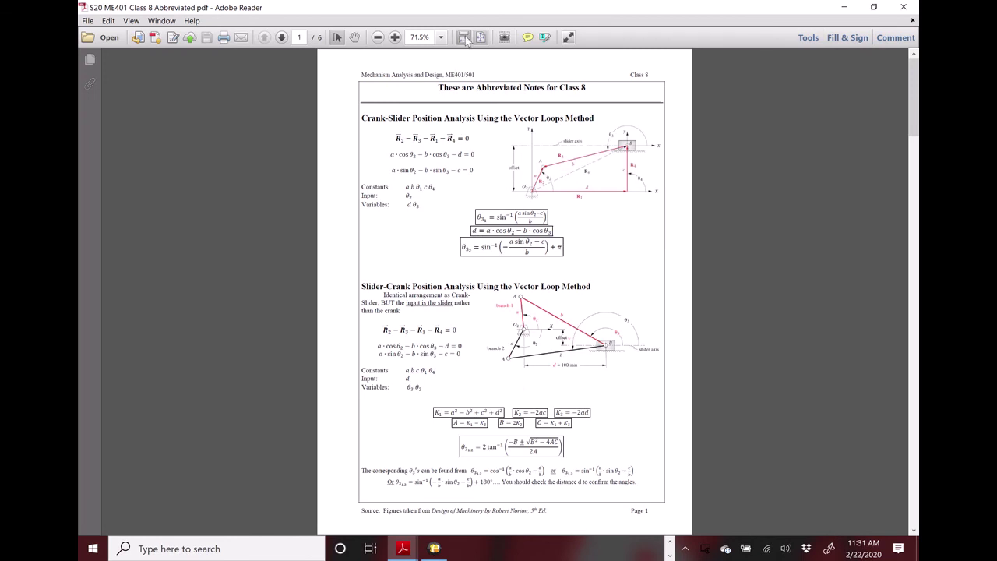
left_click(462, 38)
scroll(456, 196, "down", 1)
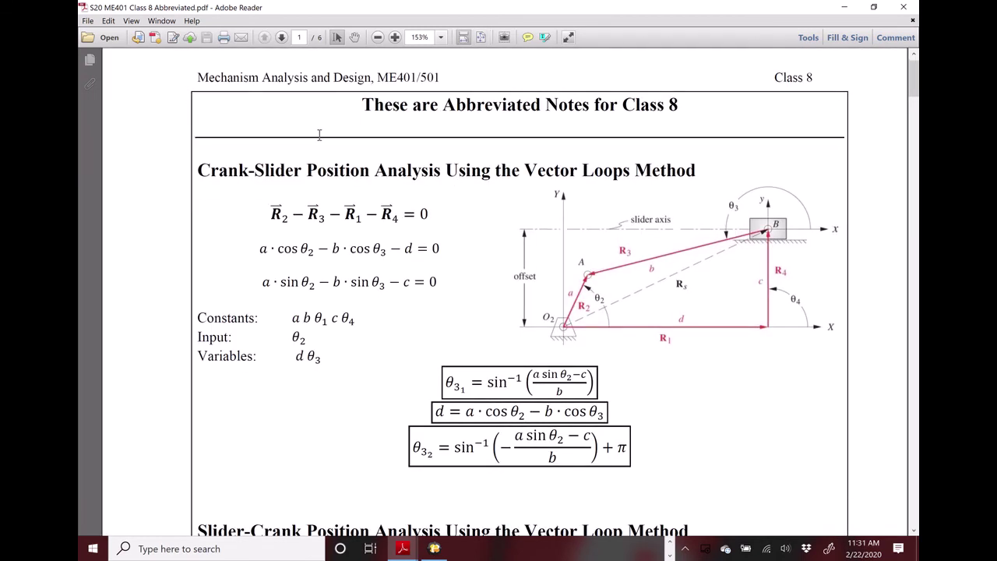
left_click_drag(643, 476, 392, 353)
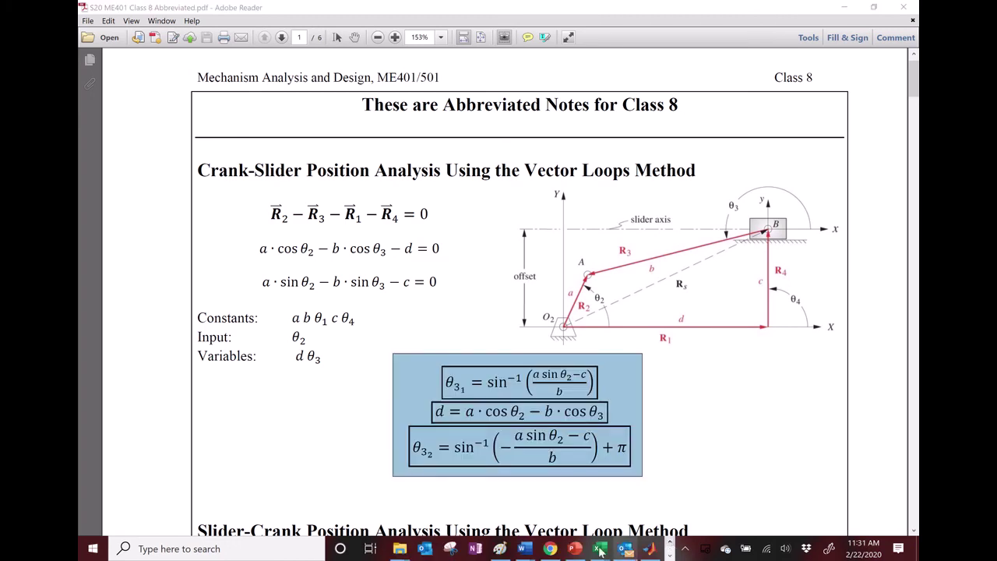
- Paste the equations picture into the Crank-Slider sheet of the HW5 Examples workbook in Excel and shrink it to fit below the d cells
mouse_move(600, 550)
left_click(637, 516)
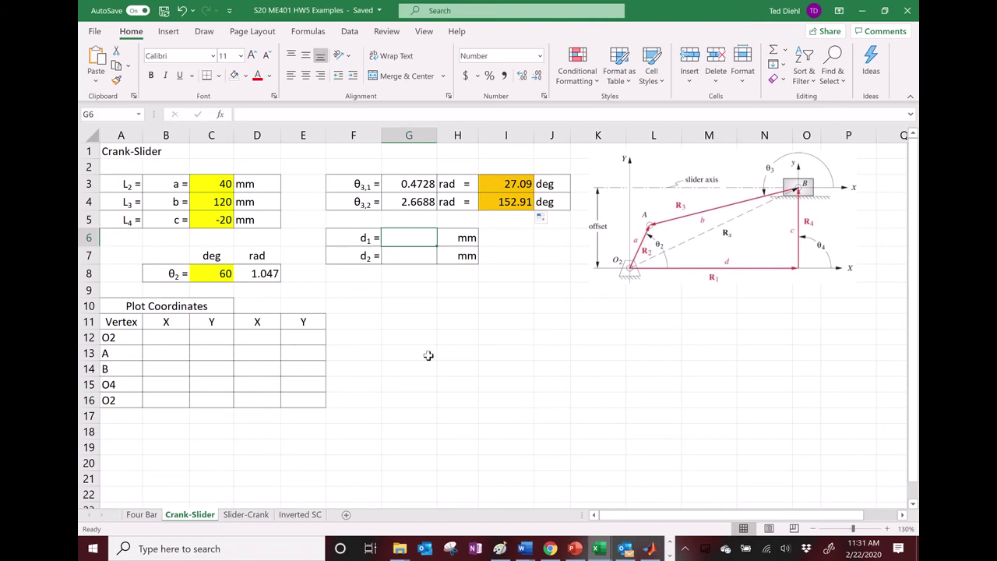
left_click(389, 321)
key("ctrl+v")
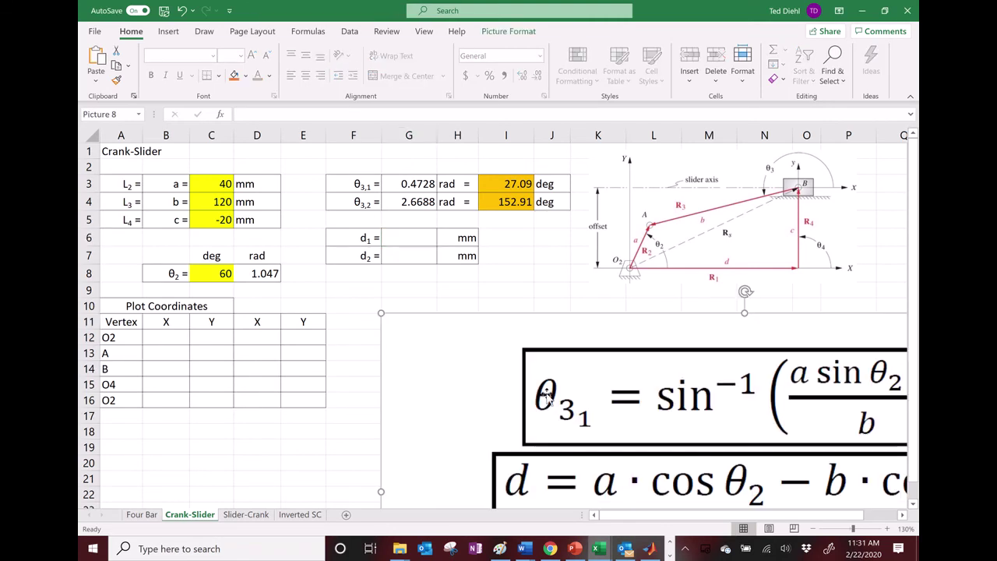
left_click_drag(382, 314, 432, 341)
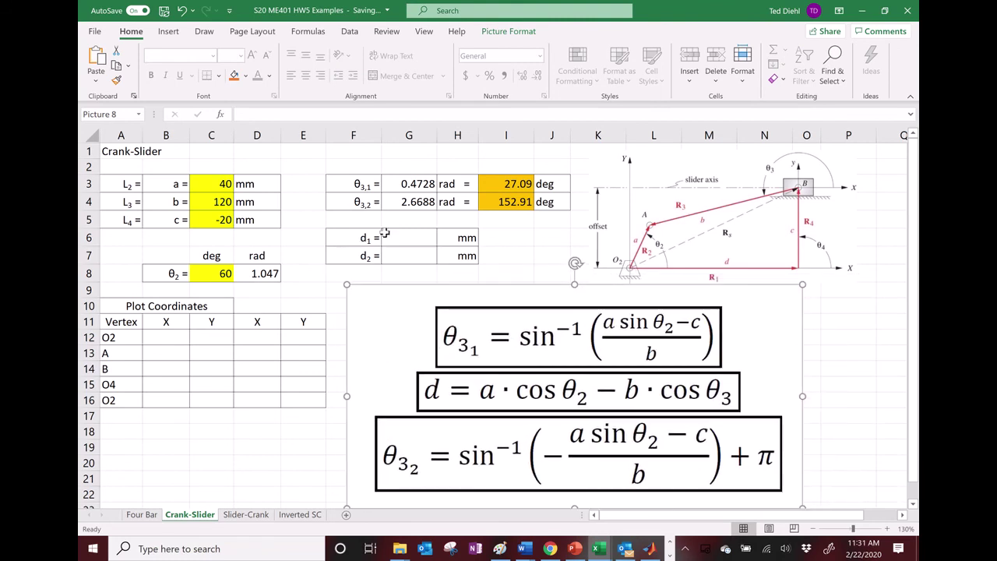
- Enter the d1 formula =C3*COS(D8)-C4*COS(G3) in cell G6
left_click(417, 241)
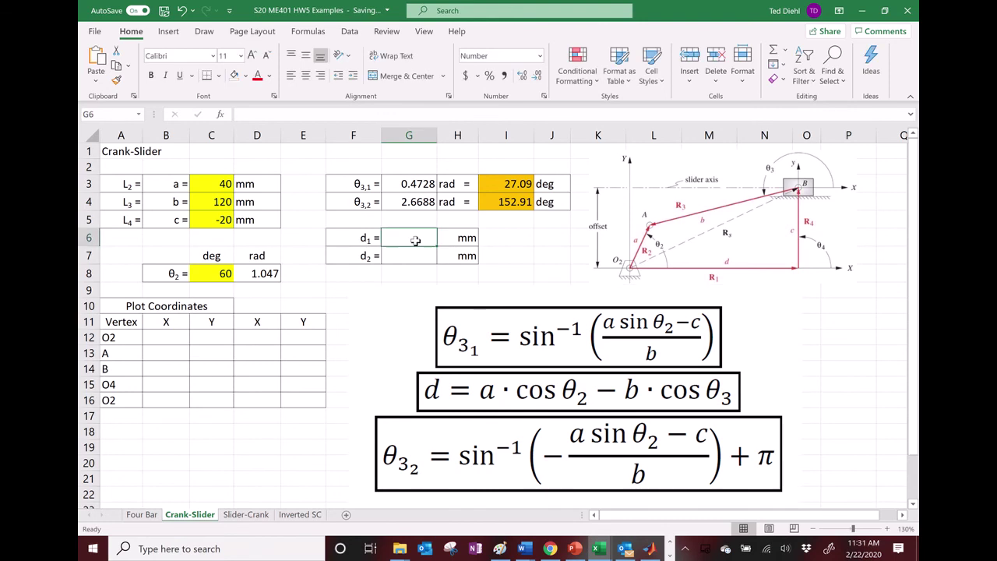
type("=")
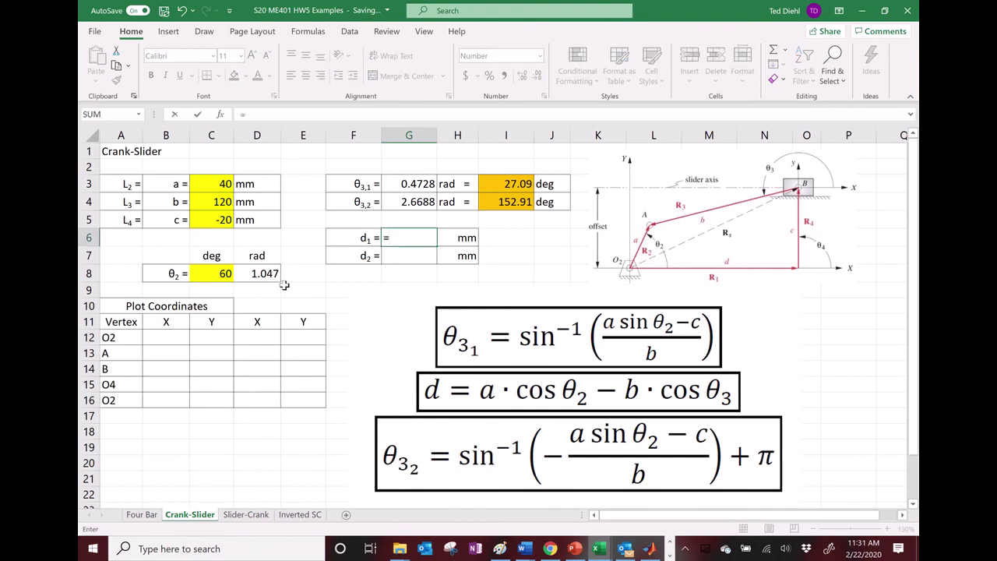
left_click(215, 185)
type("*cos(")
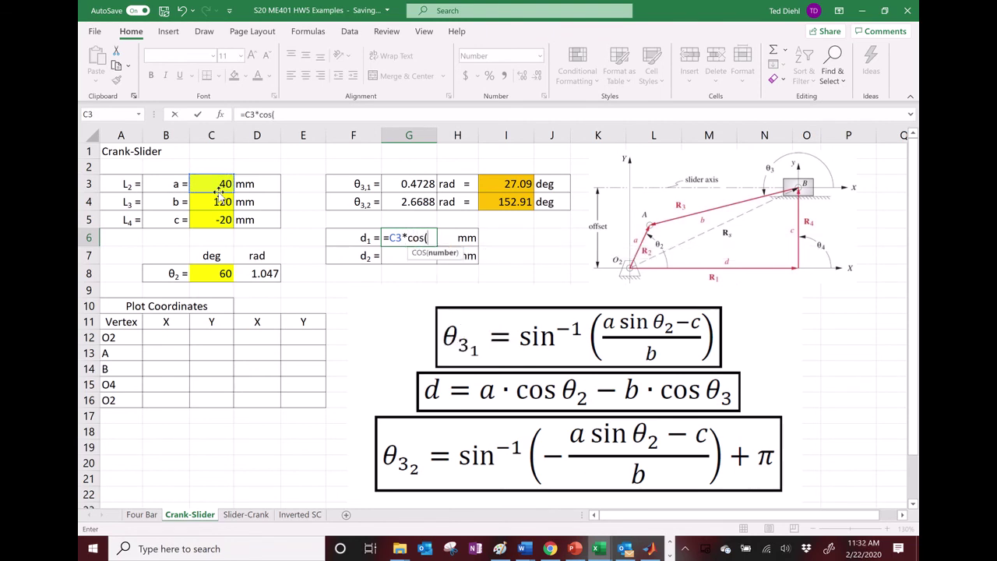
left_click(263, 274)
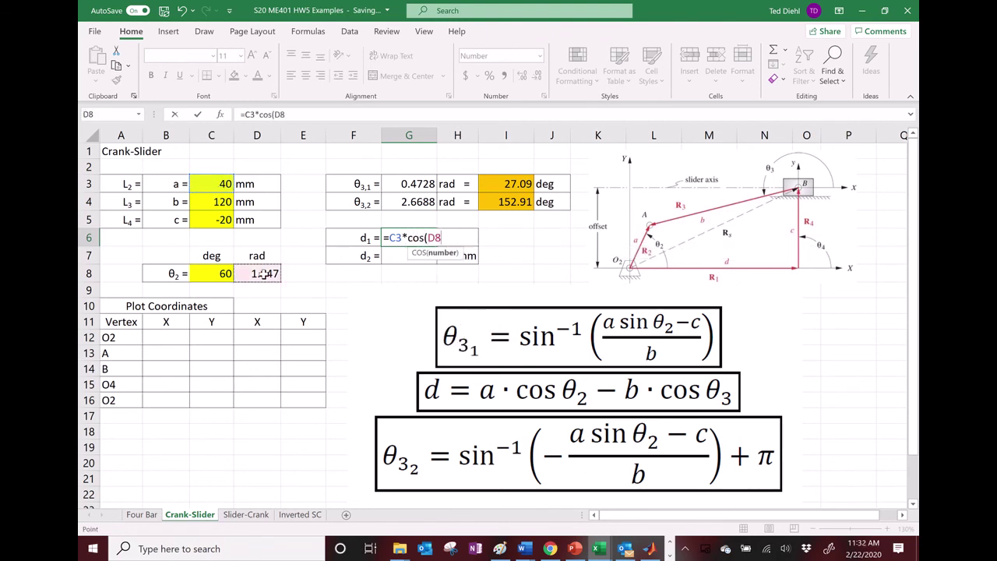
type(")")
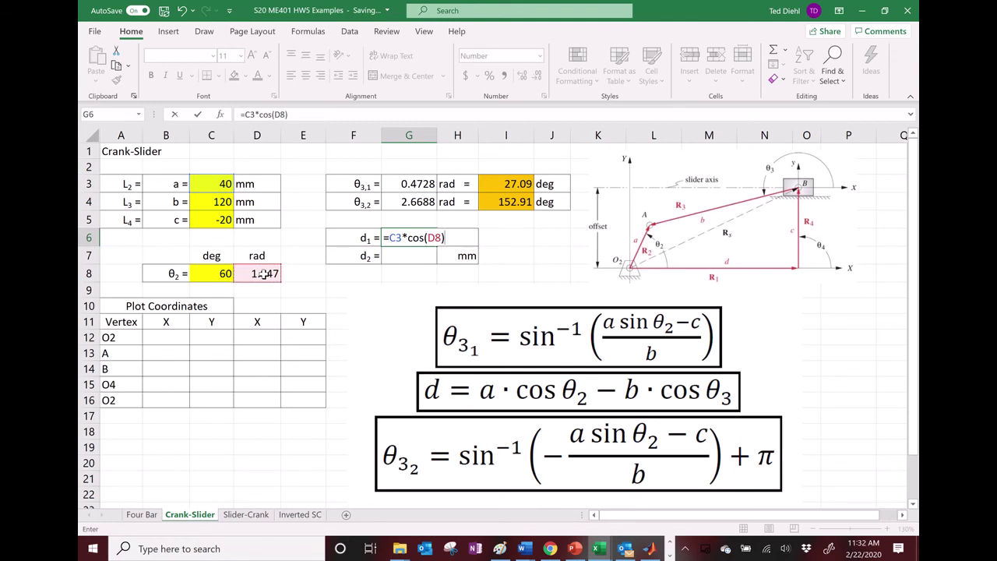
type("-")
left_click(216, 201)
type("*cos(")
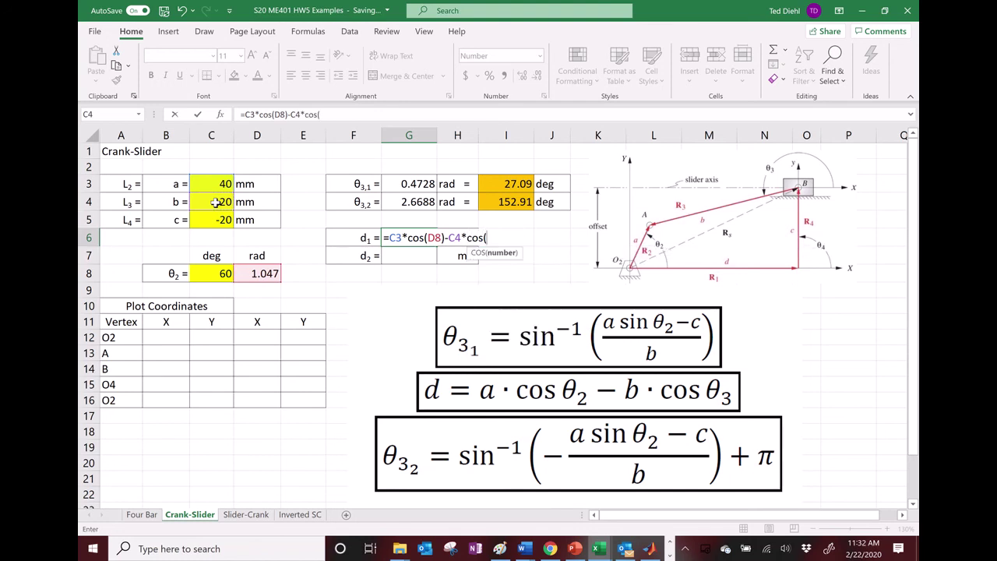
left_click(412, 184)
type(")")
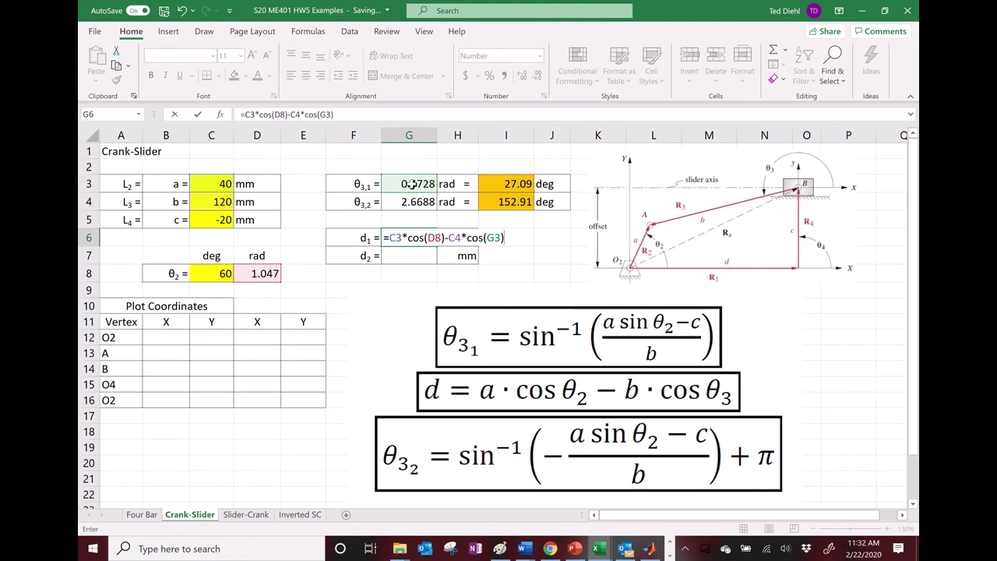
key("Return")
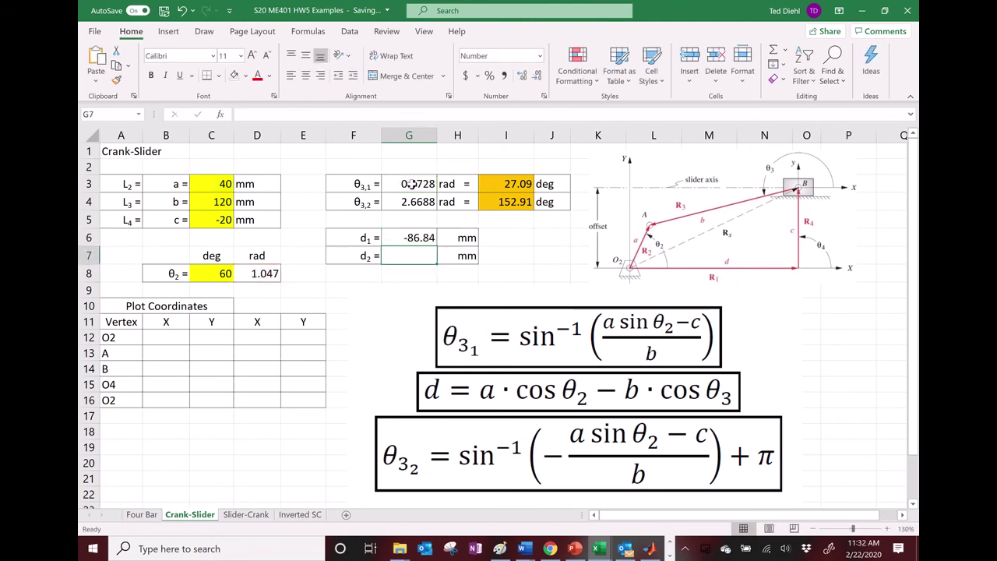
- Copy the d1 formula text into G7 for d2 and change its θ3 reference to G4, giving =C3*COS(D8)-C4*COS(G4)
left_click(414, 239)
left_click_drag(360, 114, 238, 114)
key("ctrl+c")
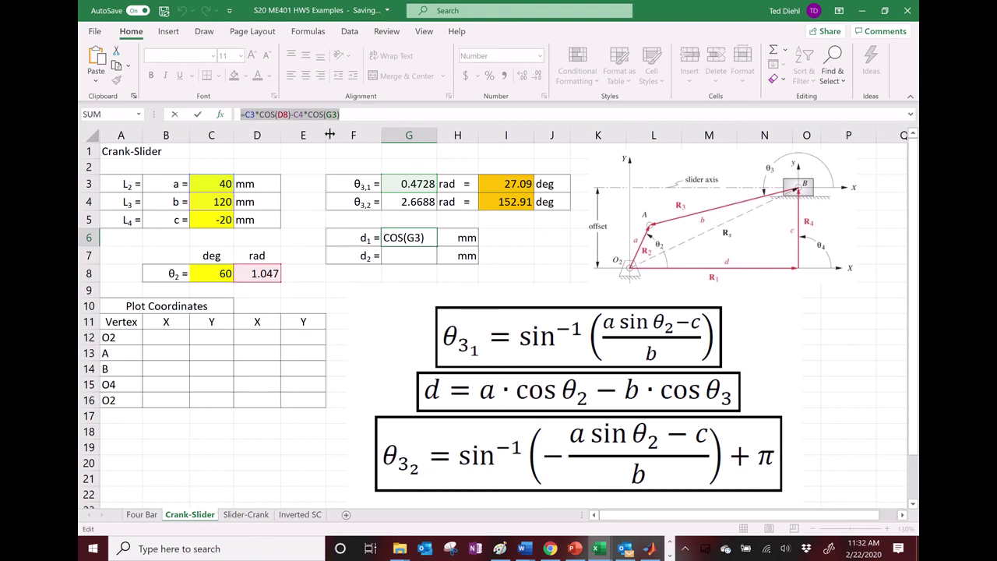
key("Escape")
left_click(417, 257)
key("ctrl+v")
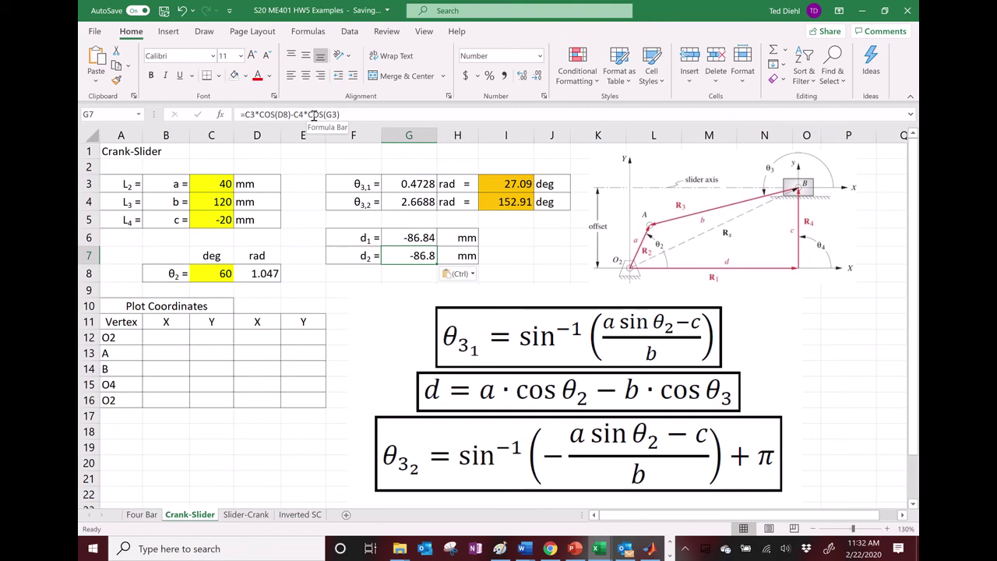
left_click(313, 114)
left_click(408, 193)
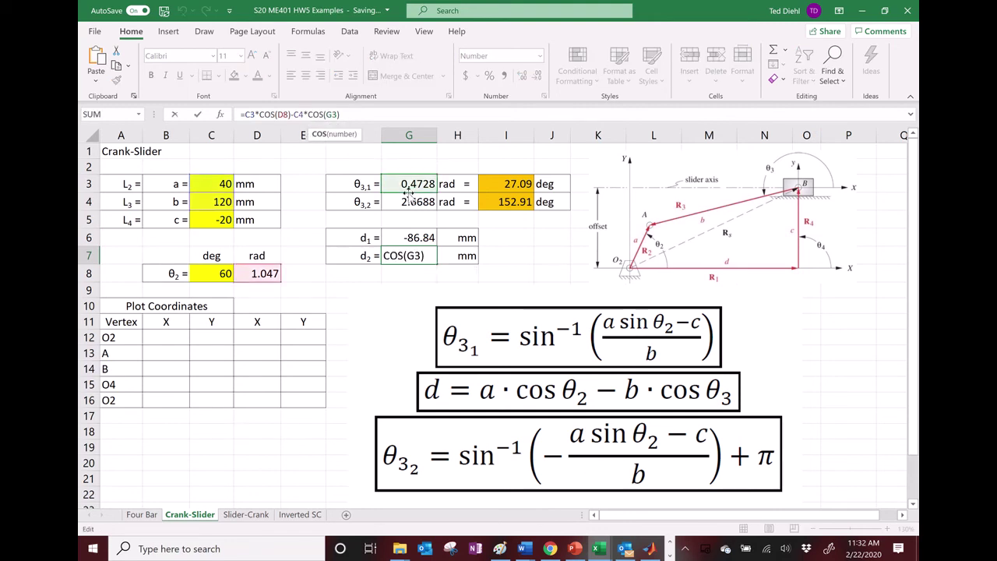
left_click(409, 200)
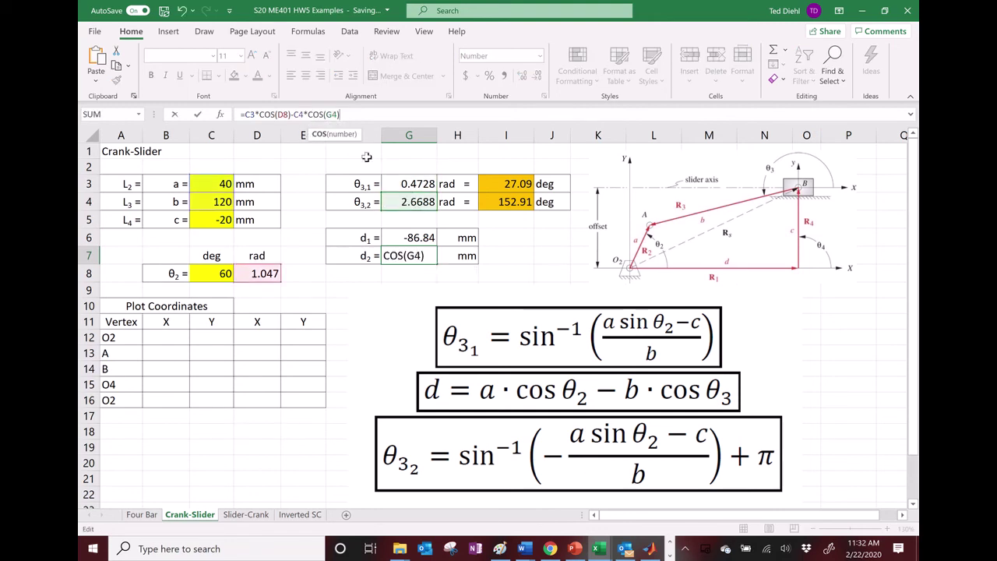
type(")")
key("Return")
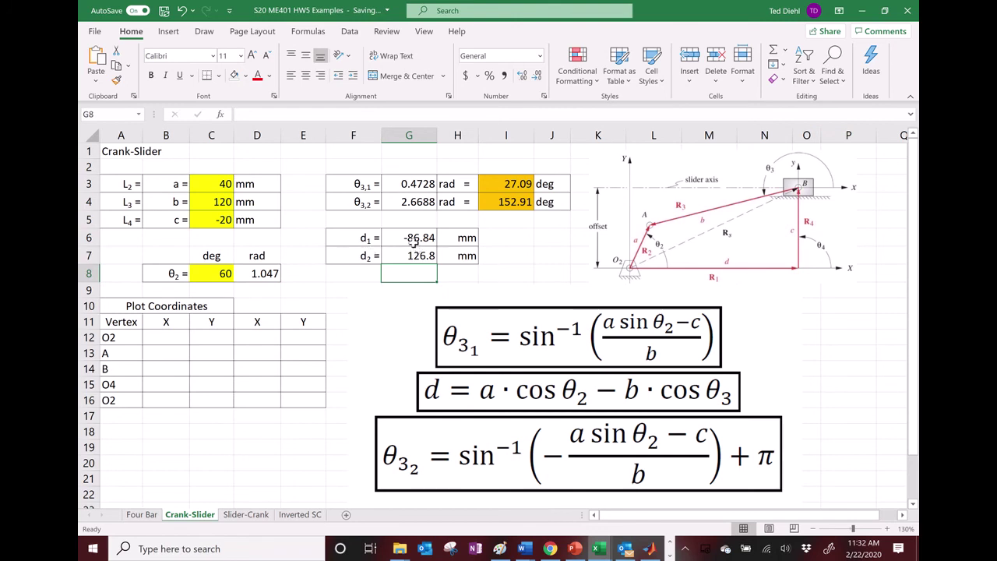
left_click_drag(508, 186, 545, 204)
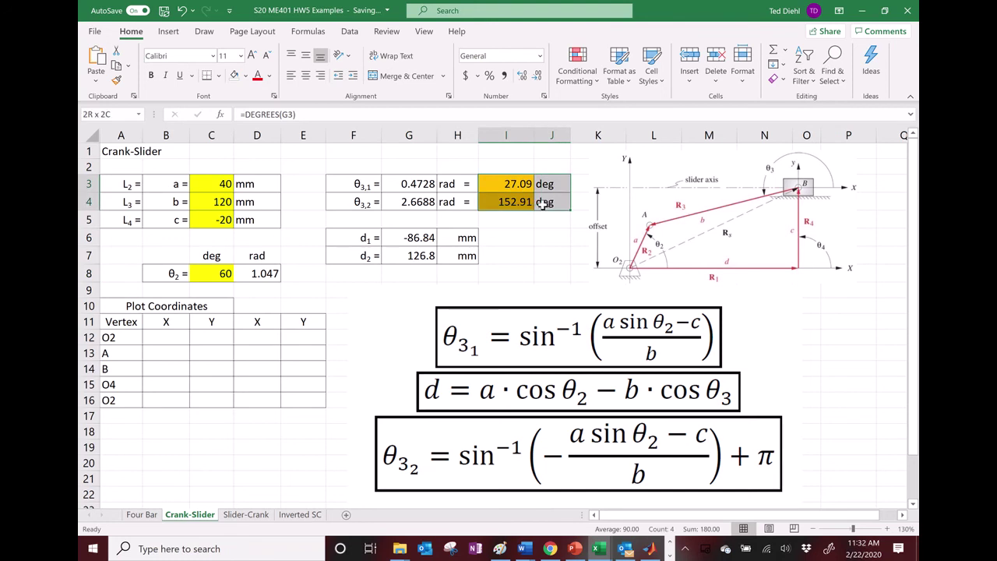
- Delete the boxed equations picture from below the d cells and make B12, vertex O2's first X coordinate, the active cell
left_click(500, 250)
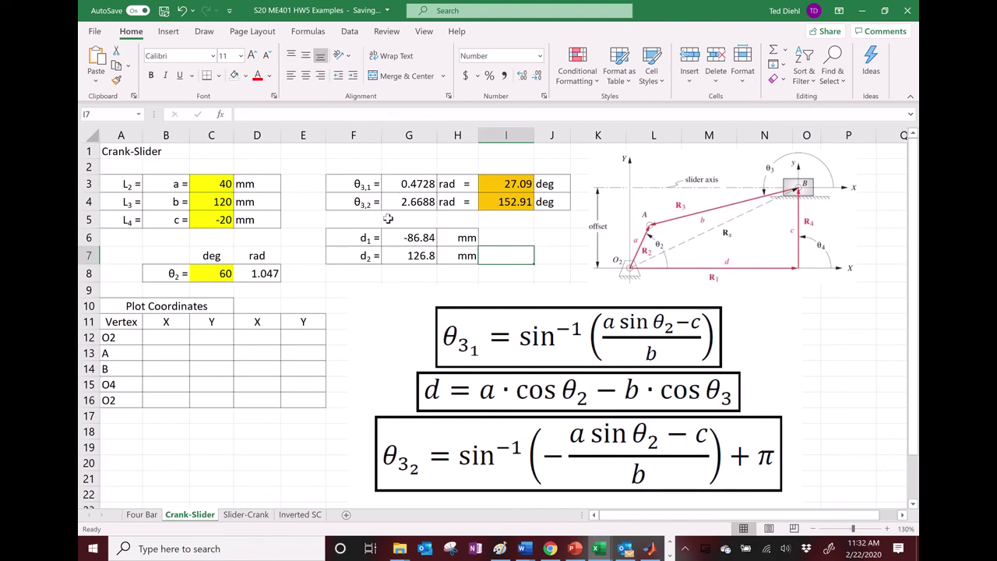
left_click_drag(472, 349, 462, 340)
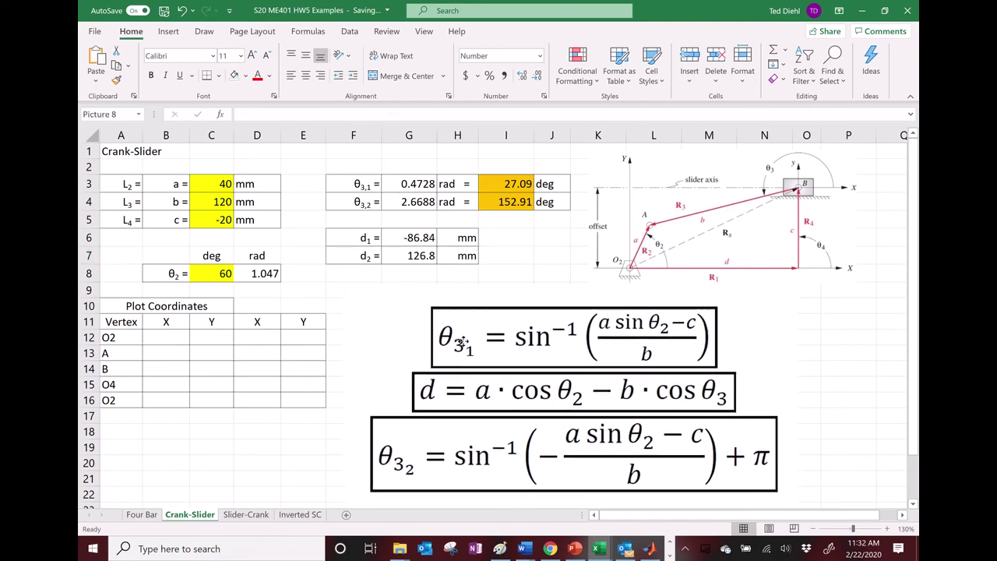
left_click(169, 342)
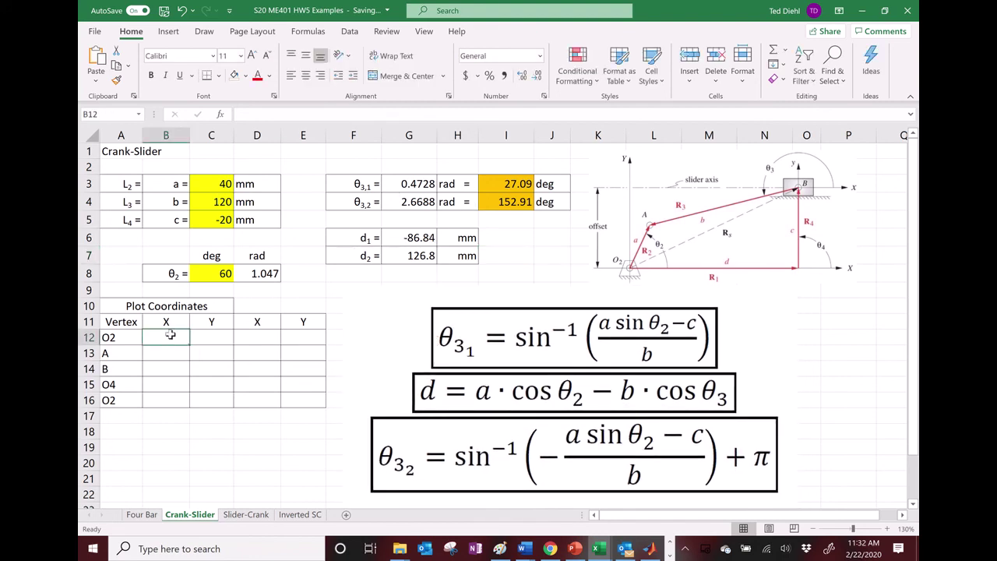
left_click(485, 375)
key("Delete")
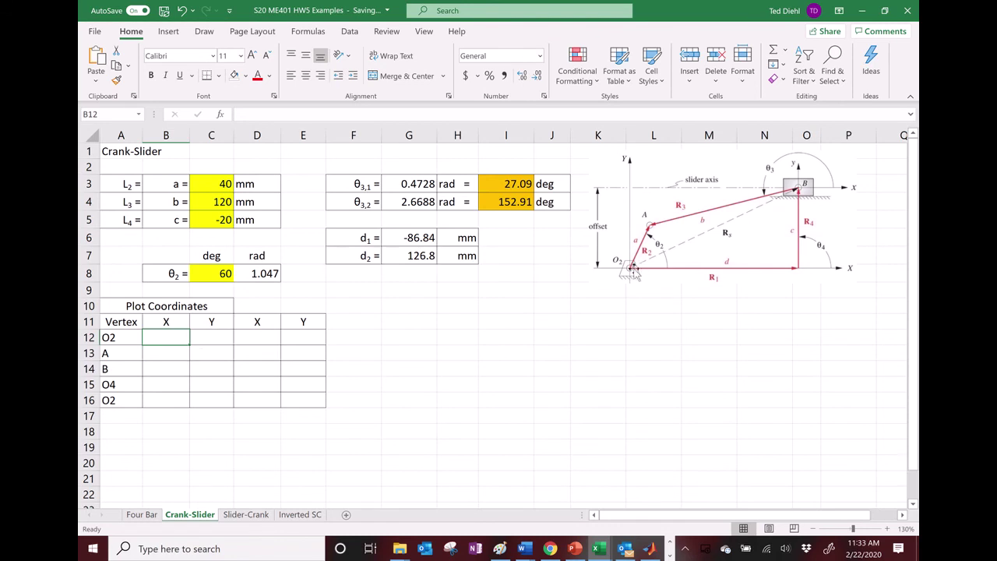
- Enter 0 for both sets of vertex O2 X and Y plot coordinates in cells B12 through E12
type("0")
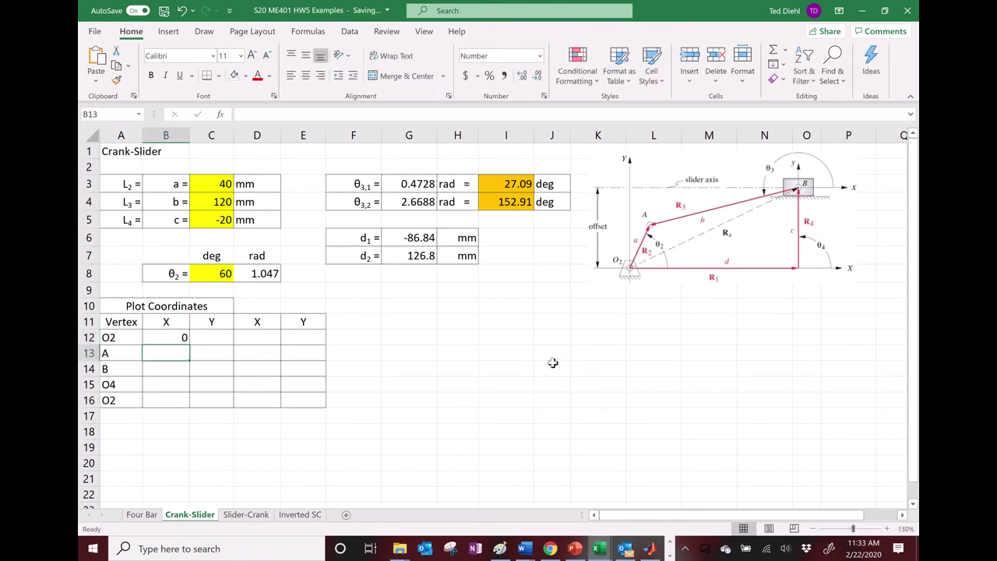
key("Tab")
type("0")
key("Tab")
type("0")
key("Tab")
type("0")
key("Tab")
left_click_drag(166, 322, 216, 402)
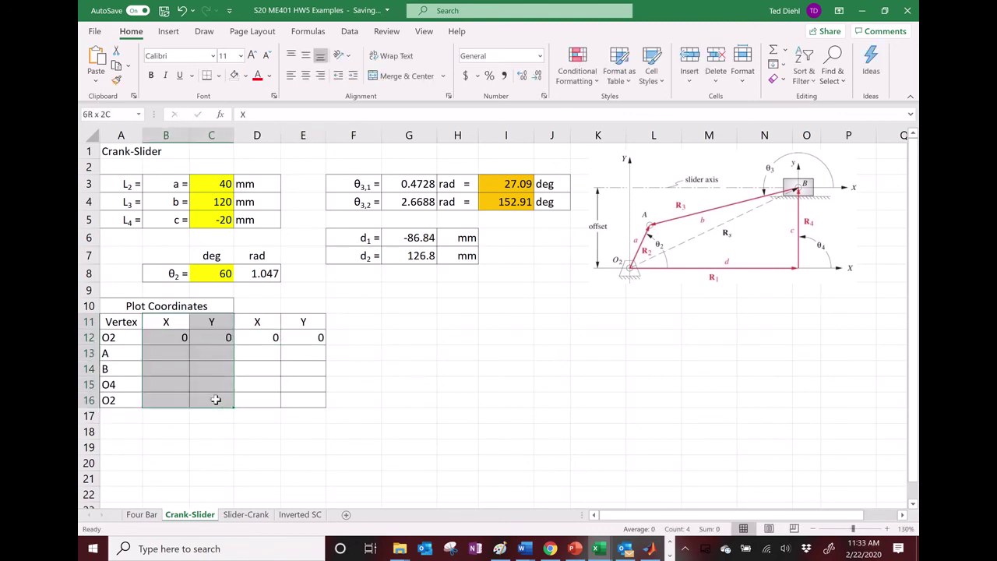
left_click_drag(160, 321, 209, 402)
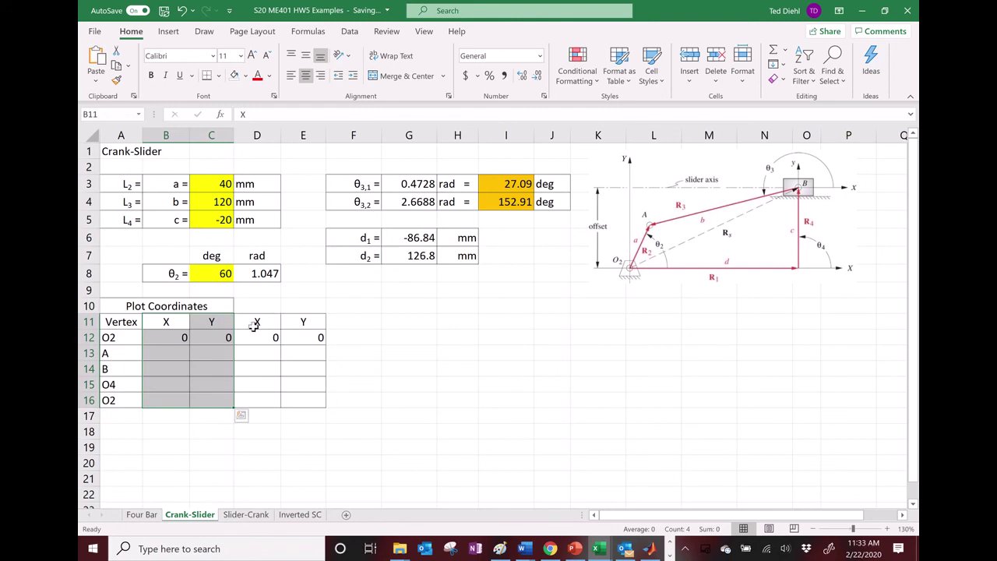
left_click_drag(251, 321, 303, 400)
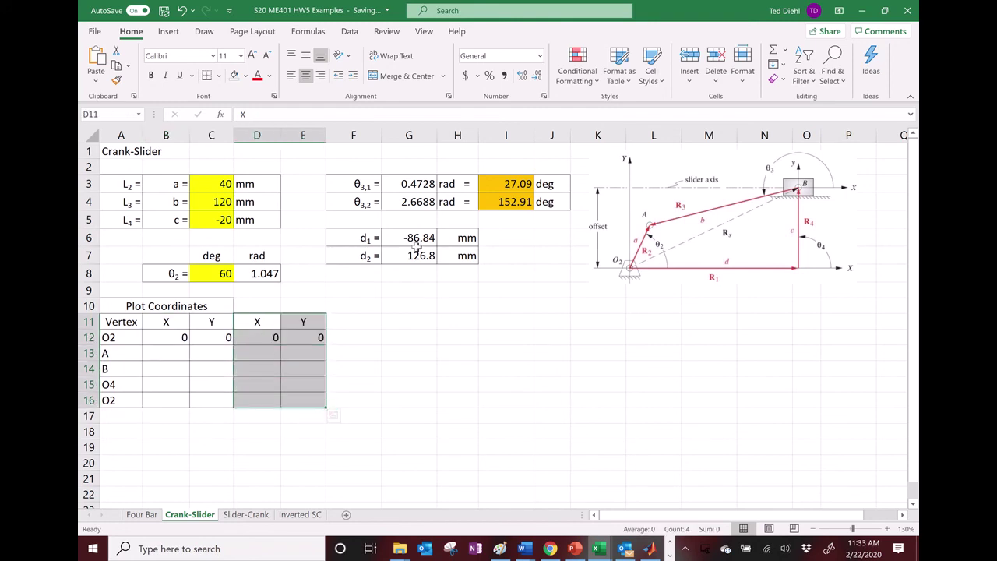
- Enter the formula =C3*COS(D8) in cell B13 for the first X coordinate of vertex A
left_click(185, 358)
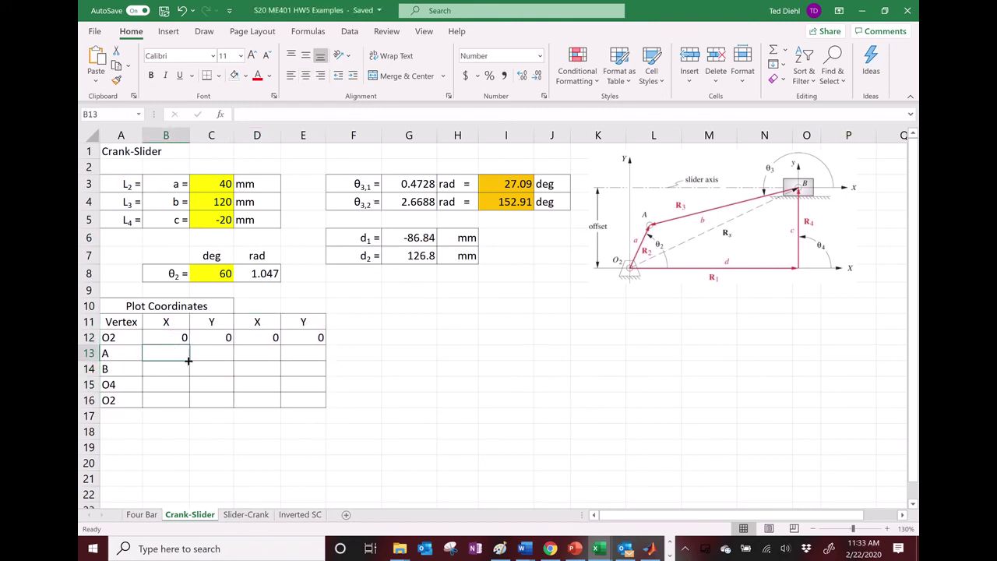
type("=")
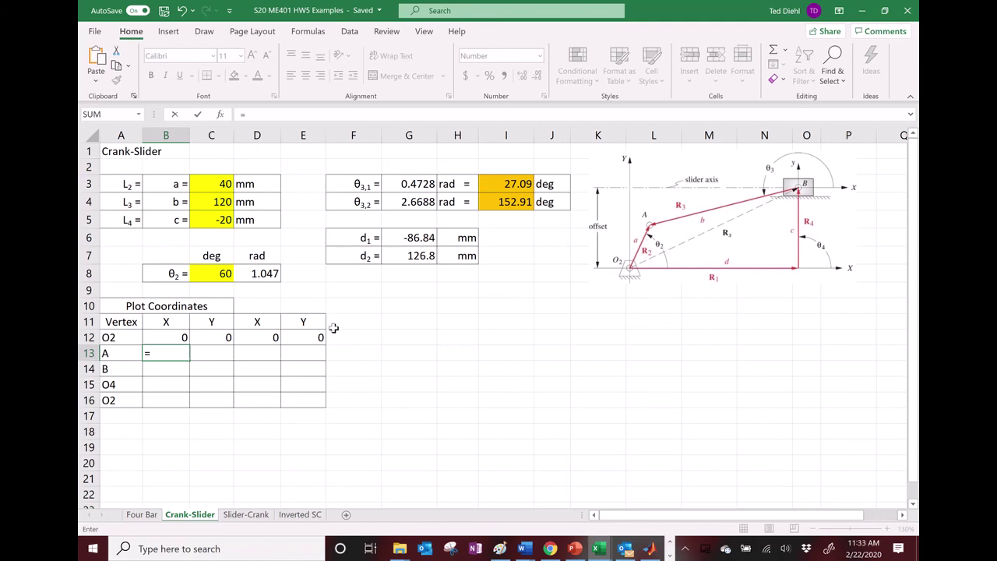
left_click(223, 184)
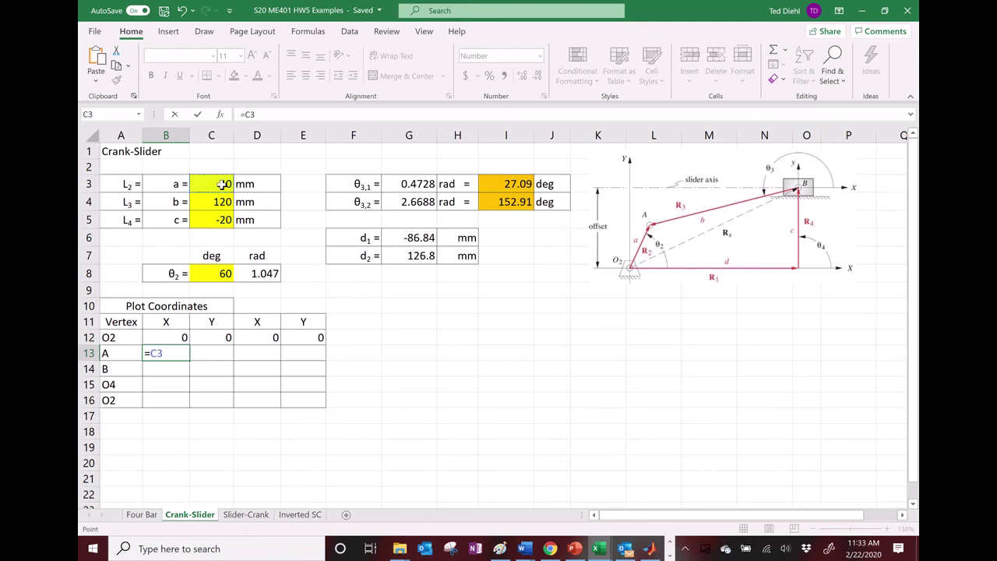
type("*cos")
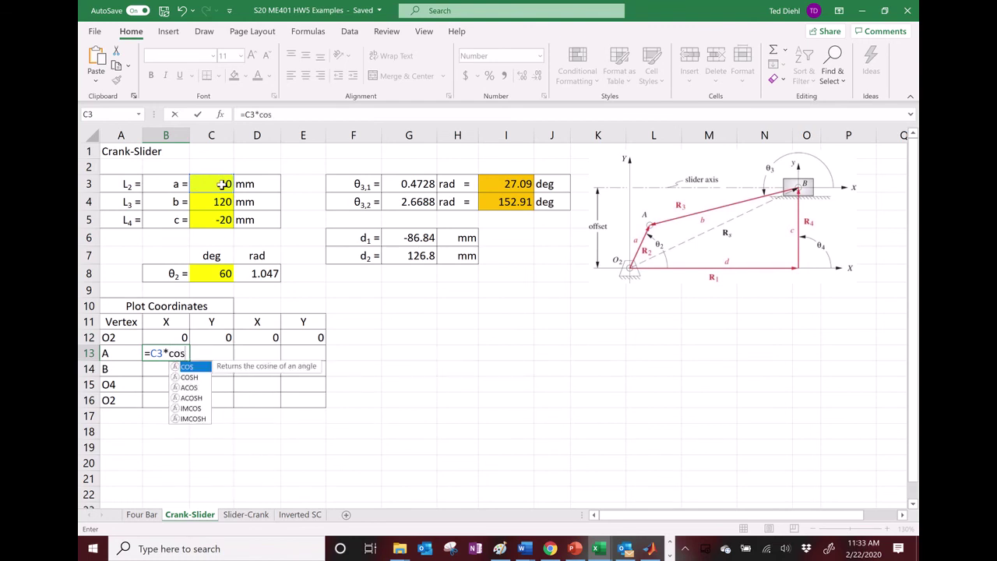
type("(")
left_click(271, 274)
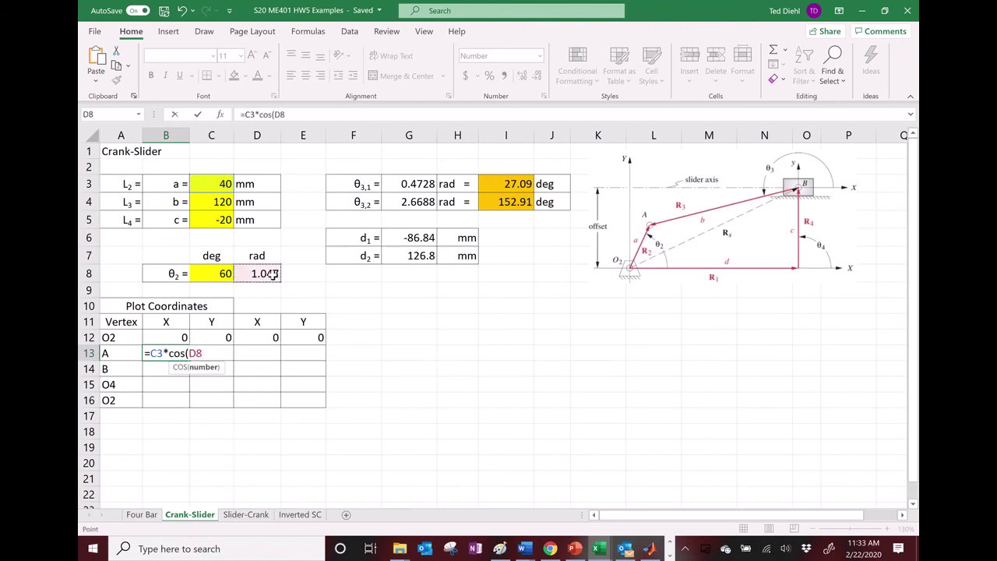
type(")")
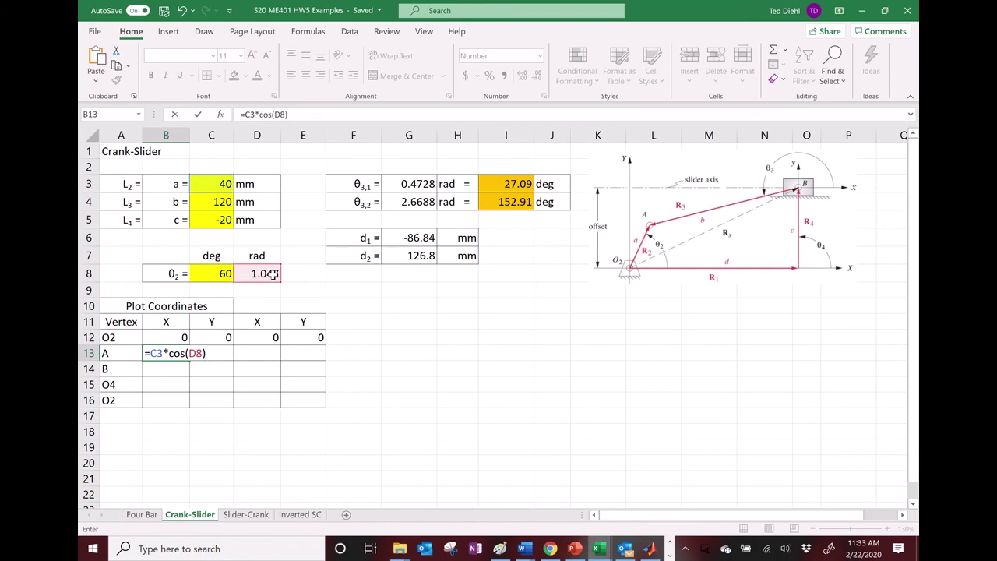
key("Return")
- Enter the formula =C3*SIN(D8) in cell C13 for the first Y coordinate of vertex A
left_click(224, 351)
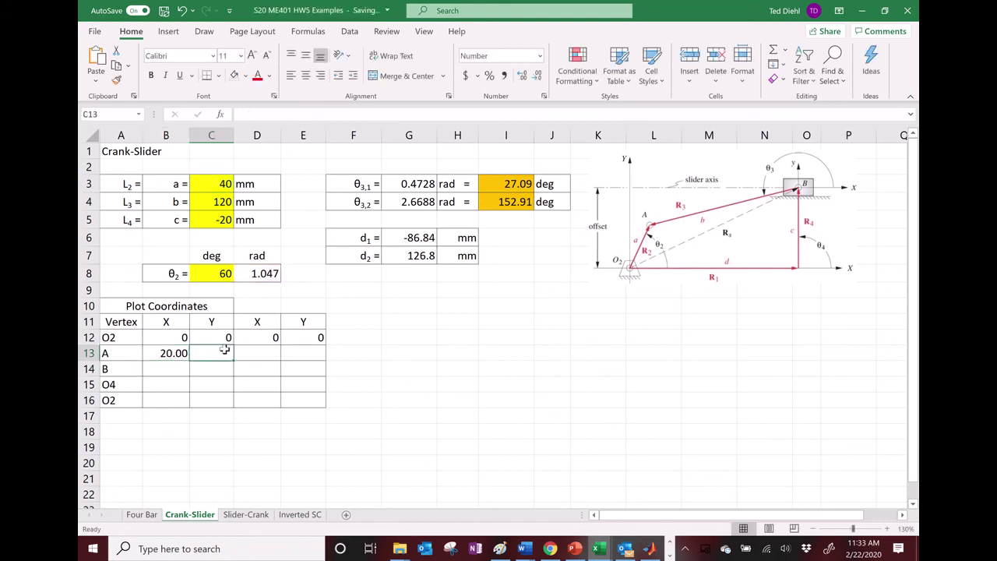
type("=")
left_click(211, 183)
type("*sin(")
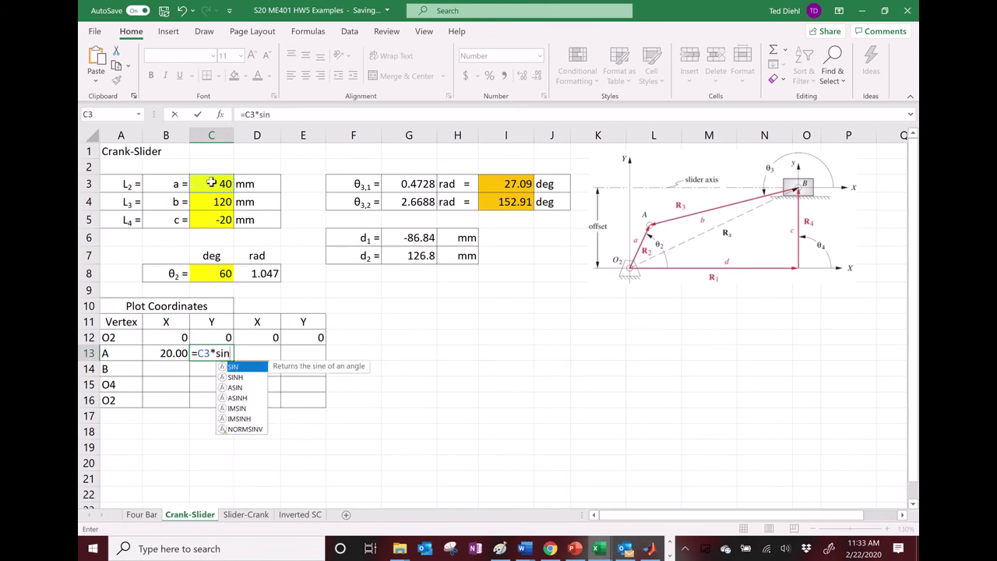
left_click(264, 272)
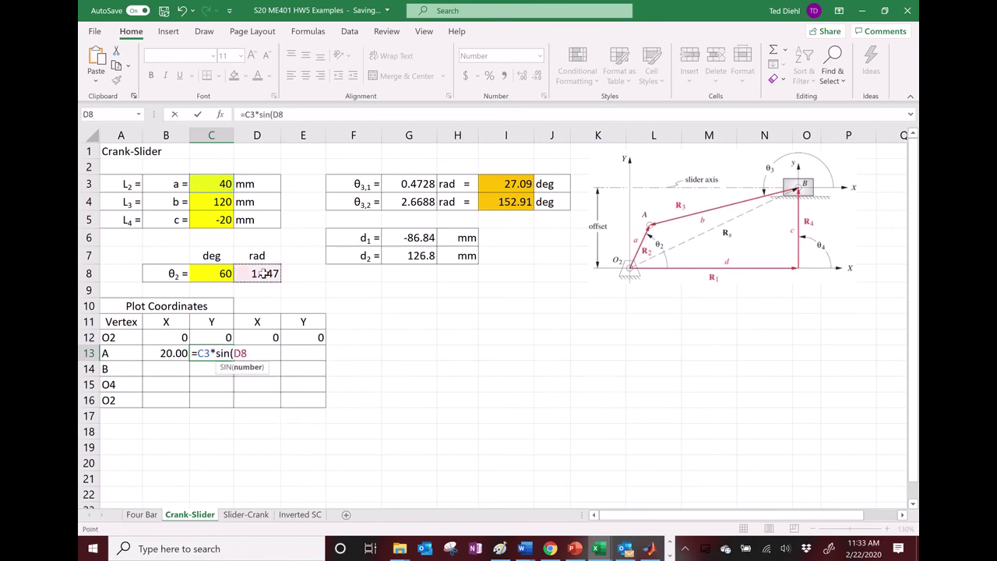
type(")")
key("Return")
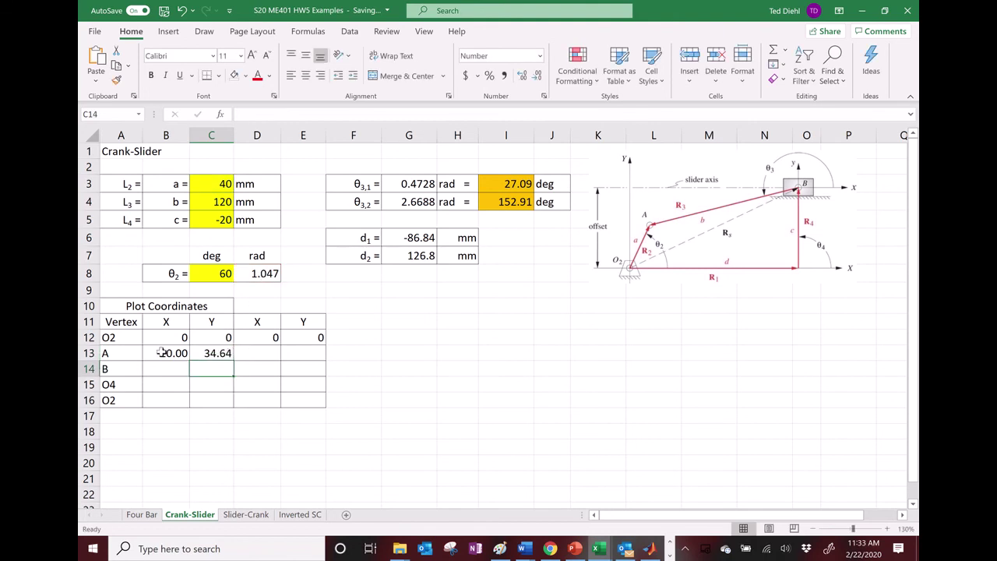
- Link vertex A's second coordinate set to the first by entering =B13 in D13 and =C13 in E13
left_click(267, 355)
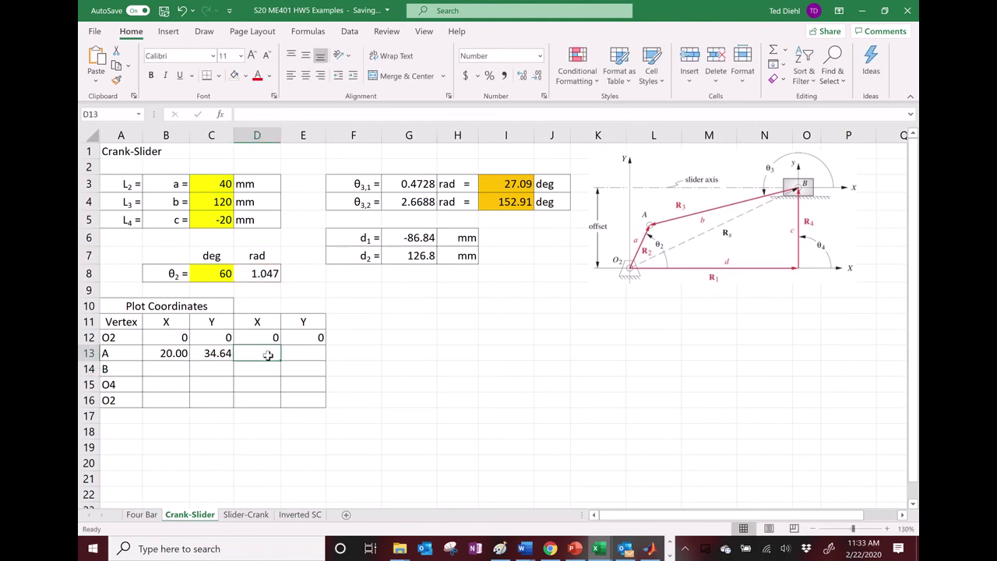
type("=")
left_click(171, 354)
key("Return")
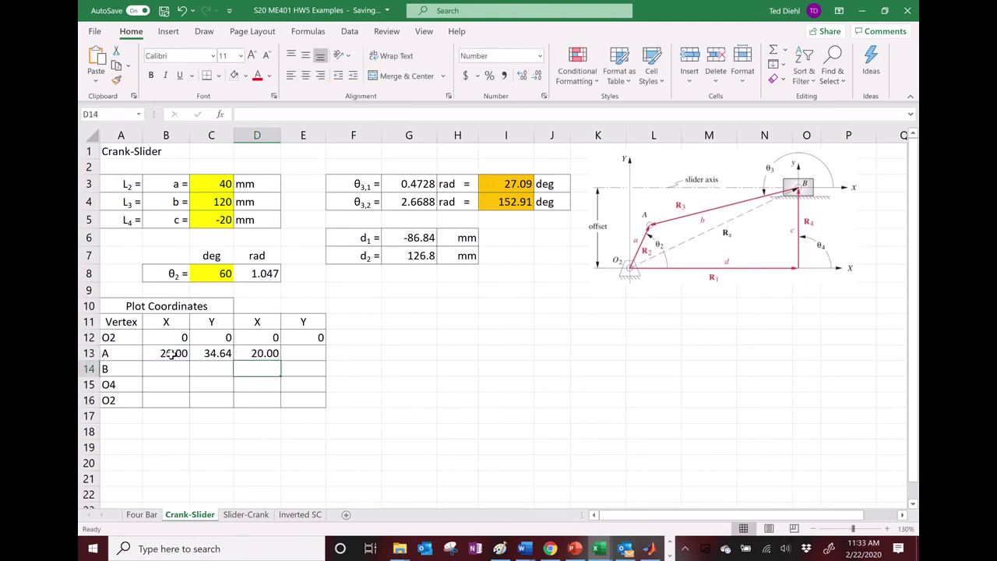
left_click(292, 355)
type("=")
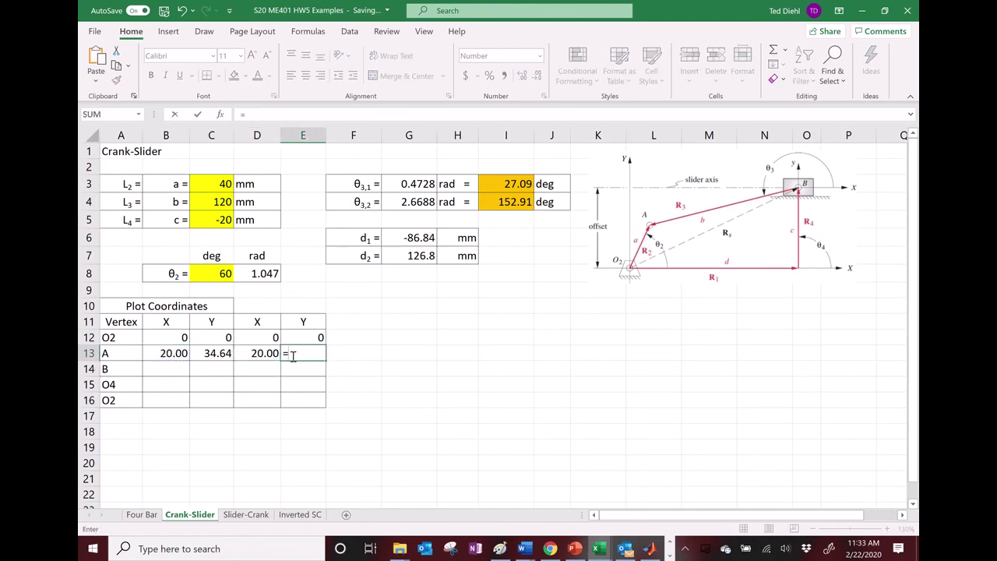
left_click(211, 352)
key("Return")
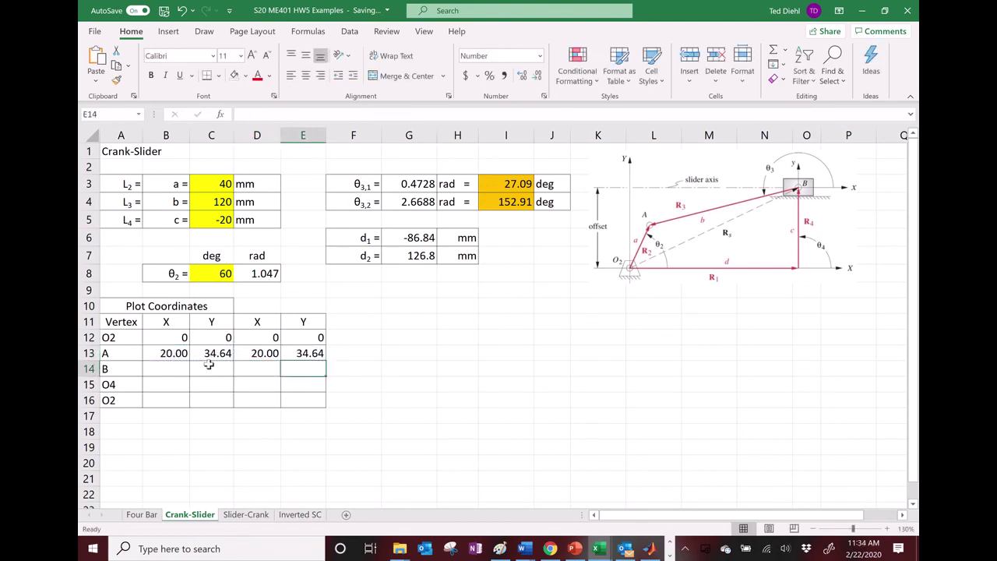
- Enter the formula =B13+C4*COS(I3) in cell B14 for the first X coordinate of vertex B
left_click(173, 368)
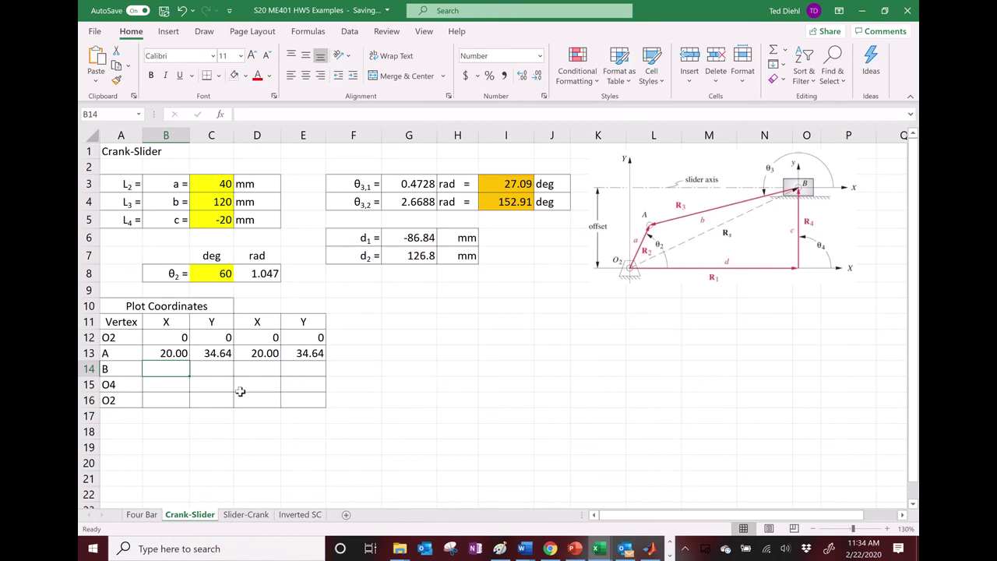
type("=")
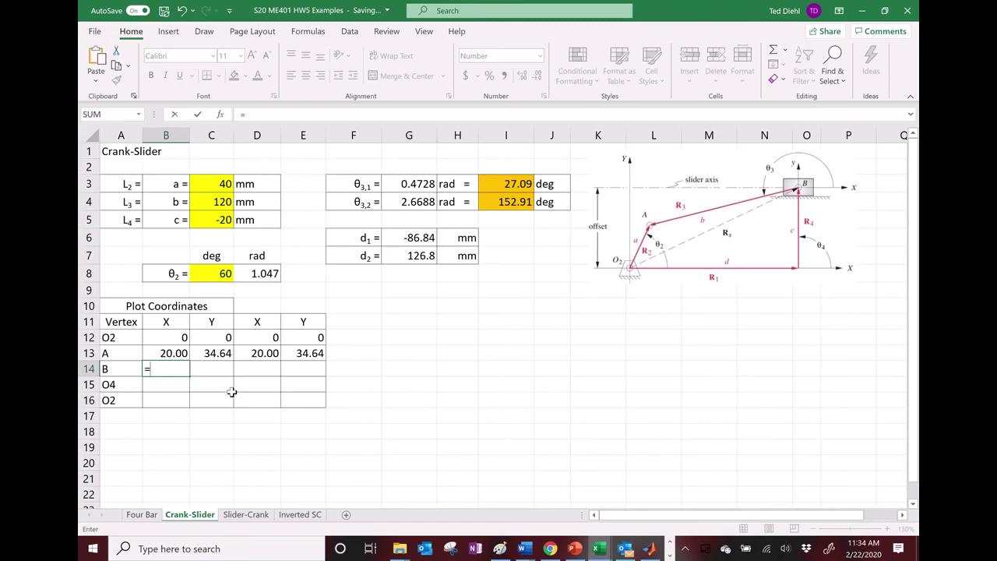
left_click(168, 352)
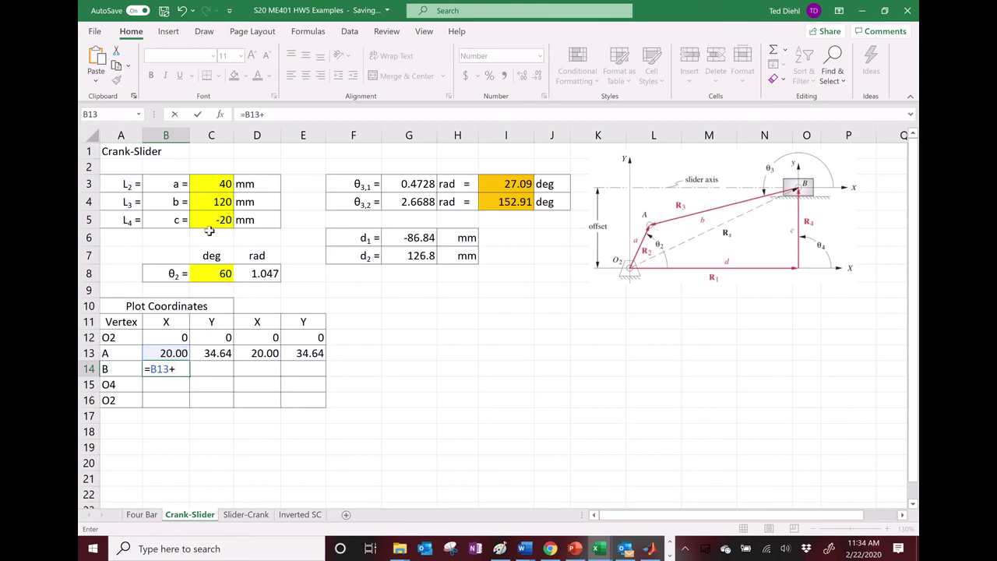
left_click(218, 201)
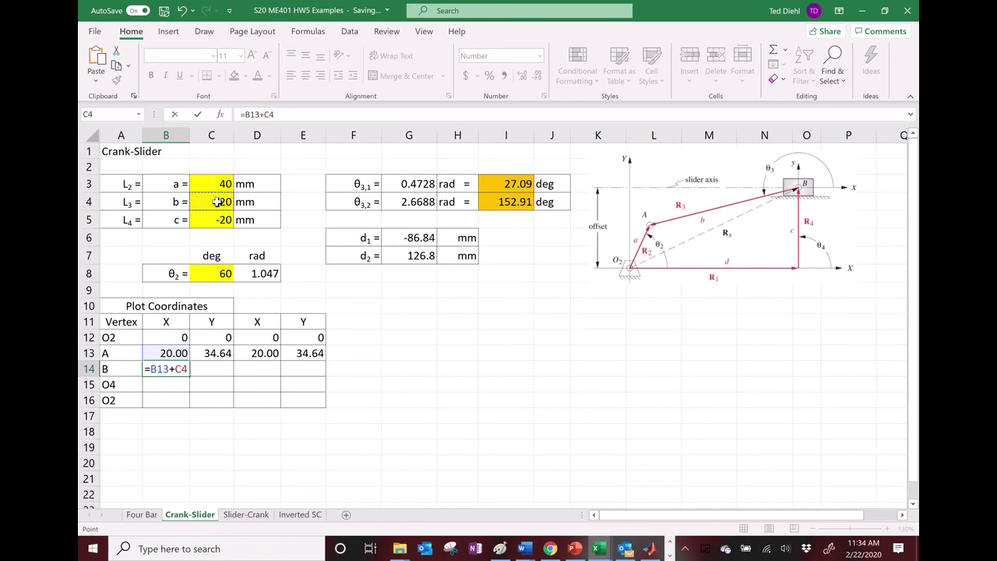
type("*cos(")
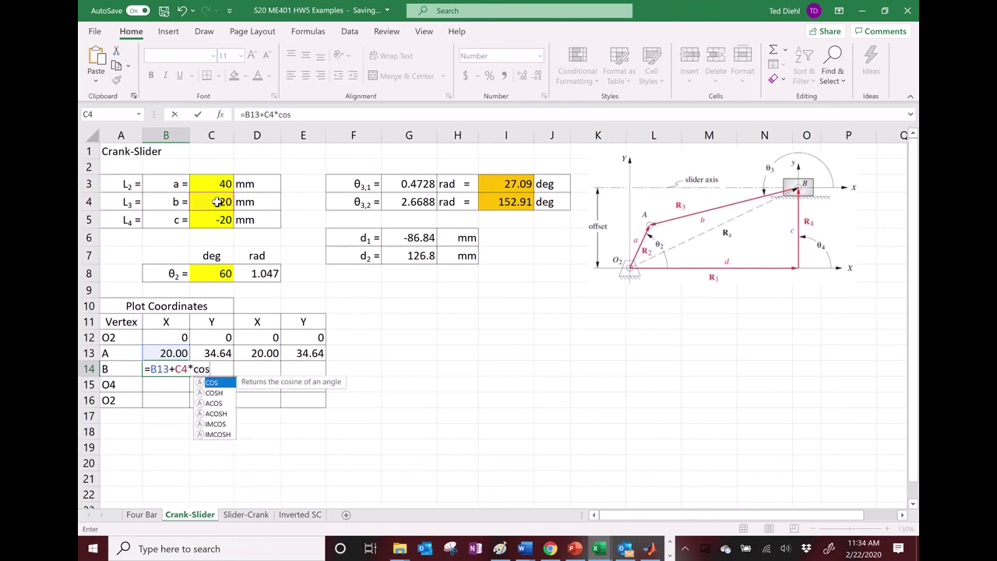
left_click(513, 184)
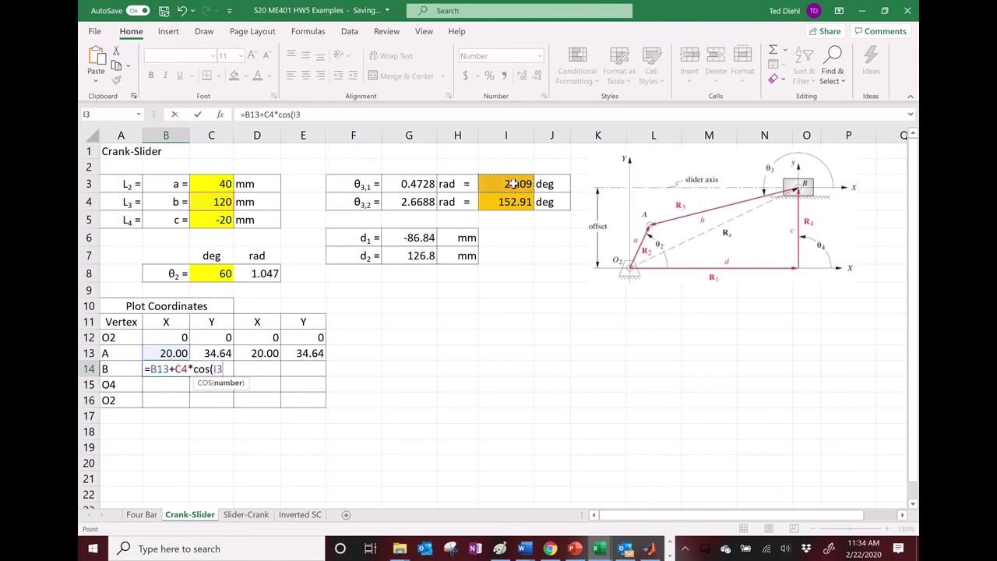
type(")")
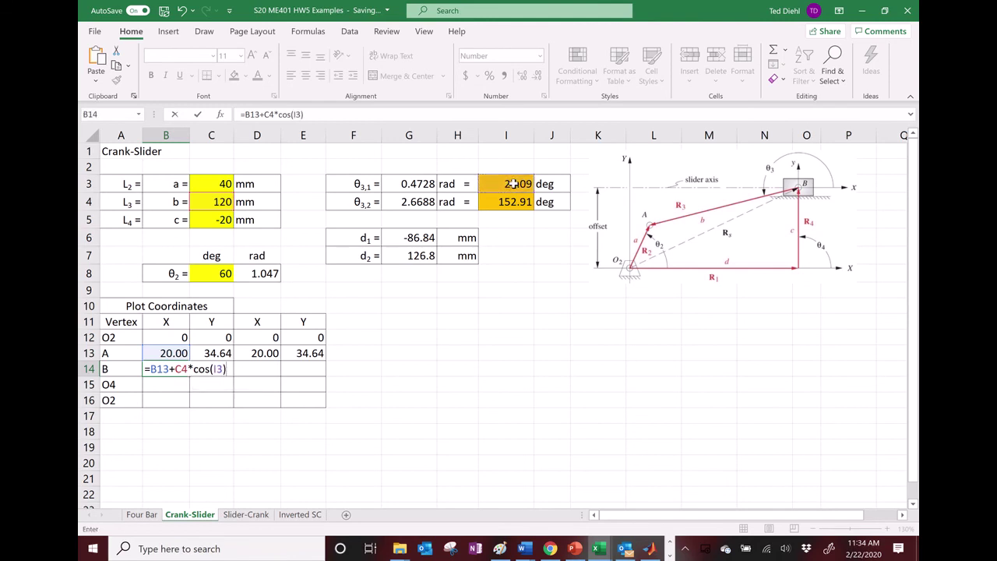
key("Return")
- Enter the formula =C13+C4*SIN(I3) in cell C14 for vertex B's first Y coordinate, and recheck its references
left_click(222, 365)
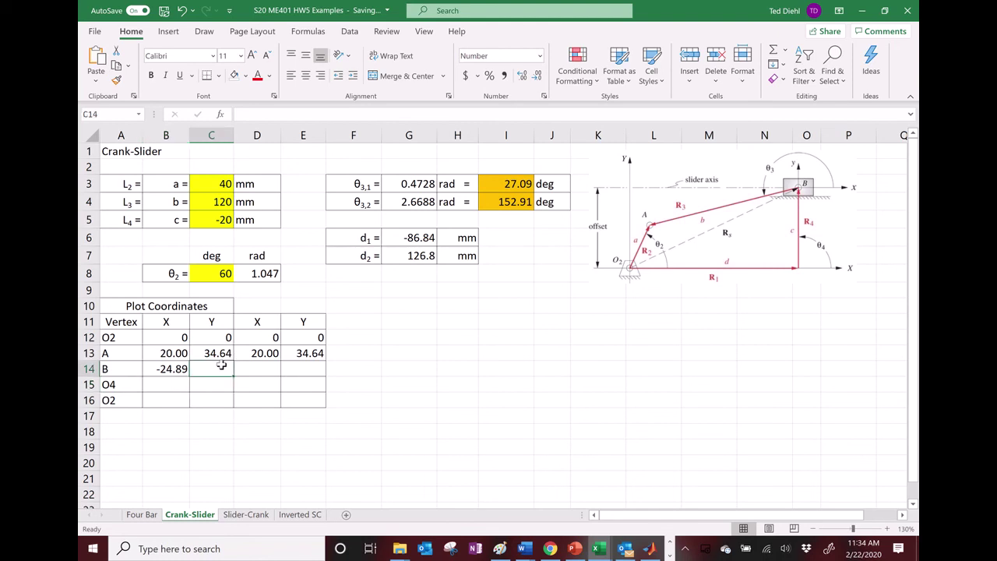
type("=")
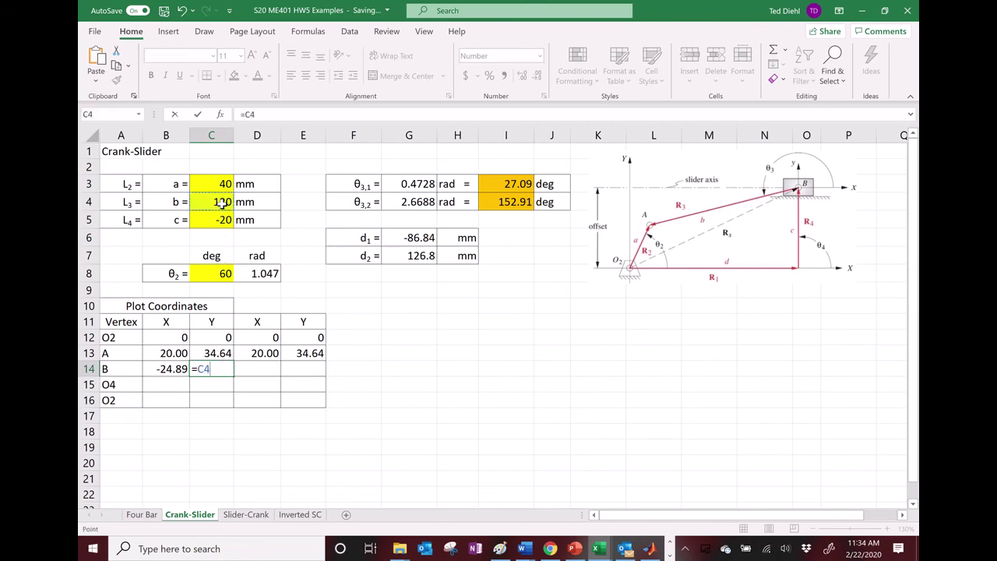
left_click(214, 352)
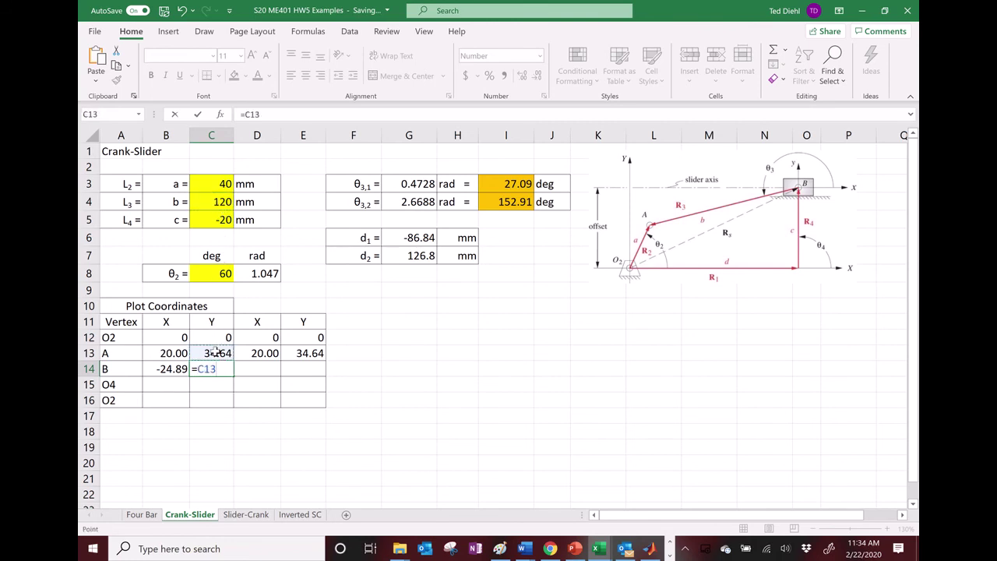
type("+")
left_click(219, 202)
type("*sin(")
left_click(496, 184)
key("Return")
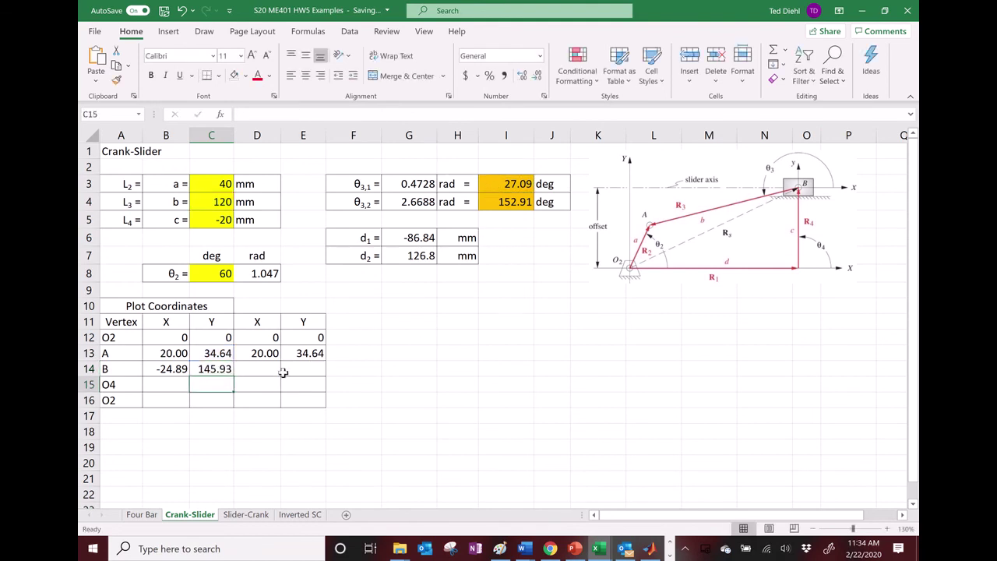
left_click(221, 367)
left_click(286, 115)
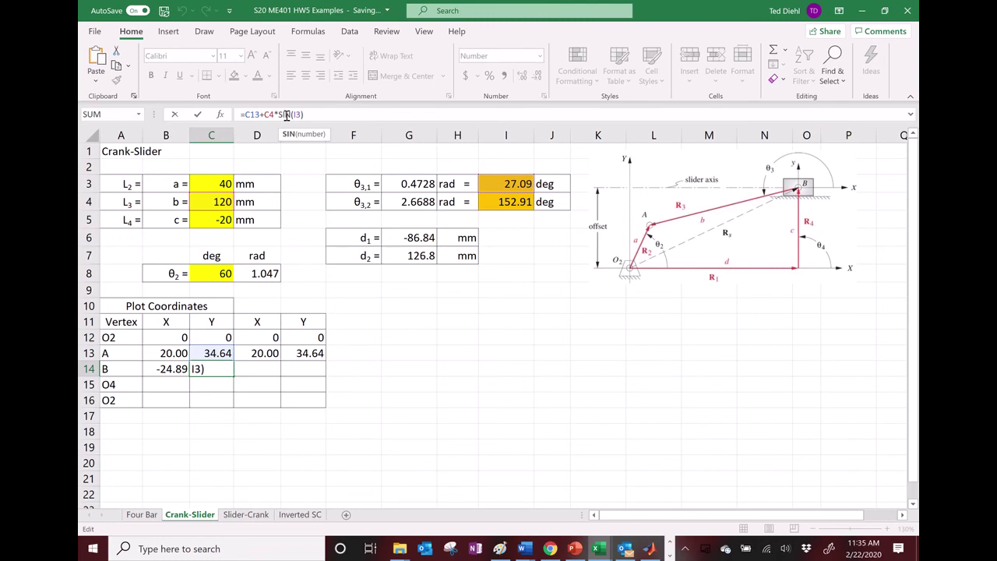
key("Return")
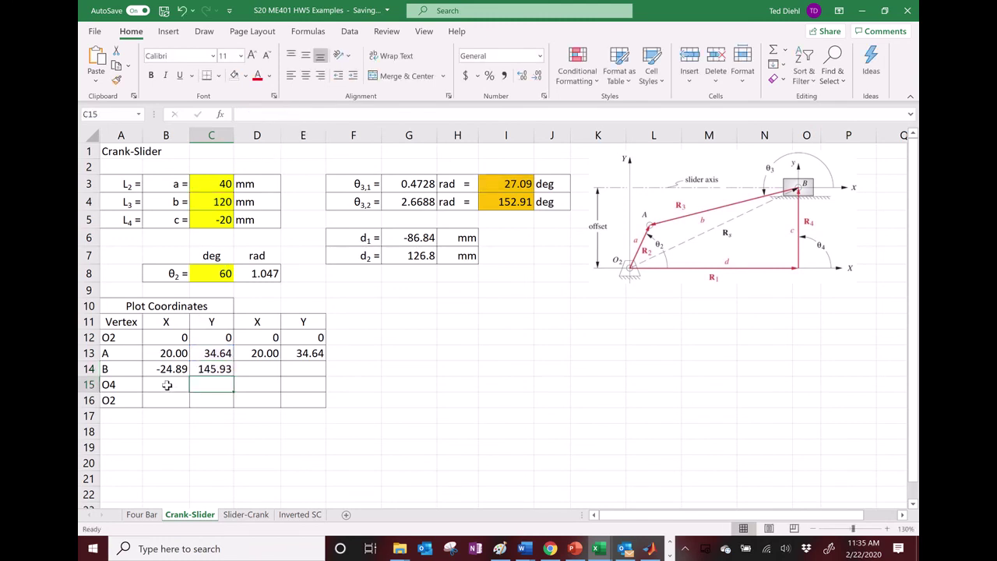
- Switch to the Mechanisms Ch 4 Problems workbook and inspect the formula for vertex B's first Y coordinate in C25
mouse_move(598, 549)
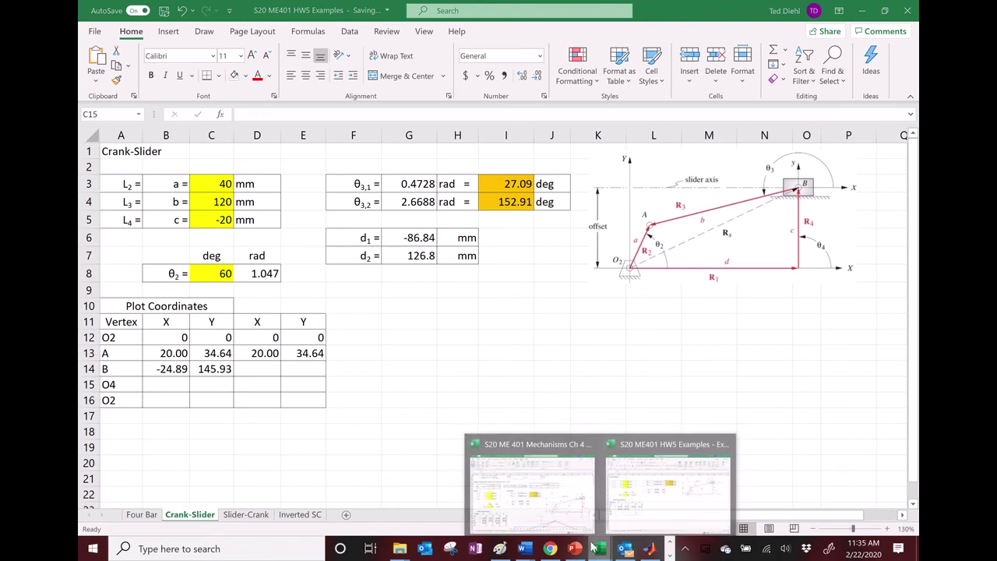
left_click(468, 489)
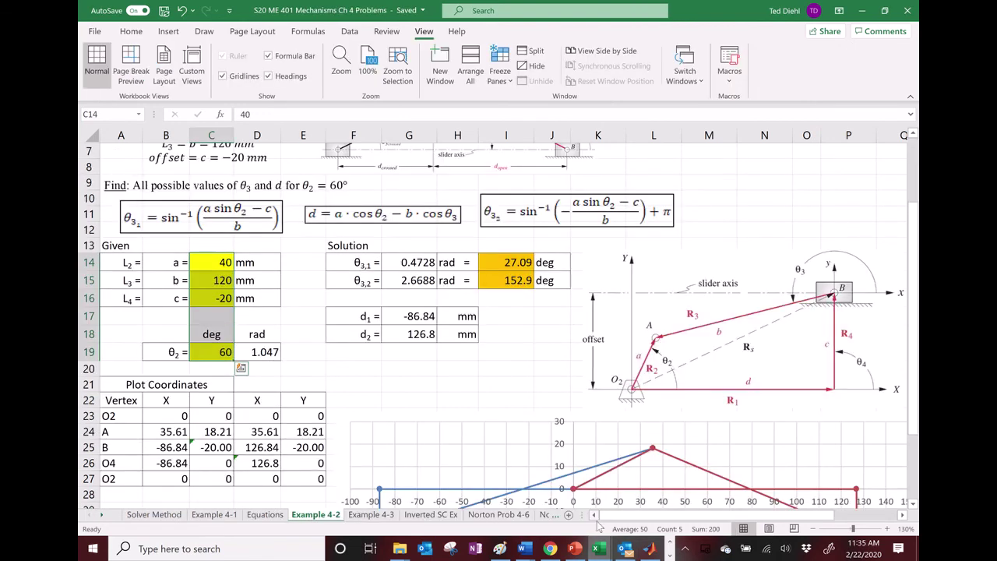
left_click(210, 448)
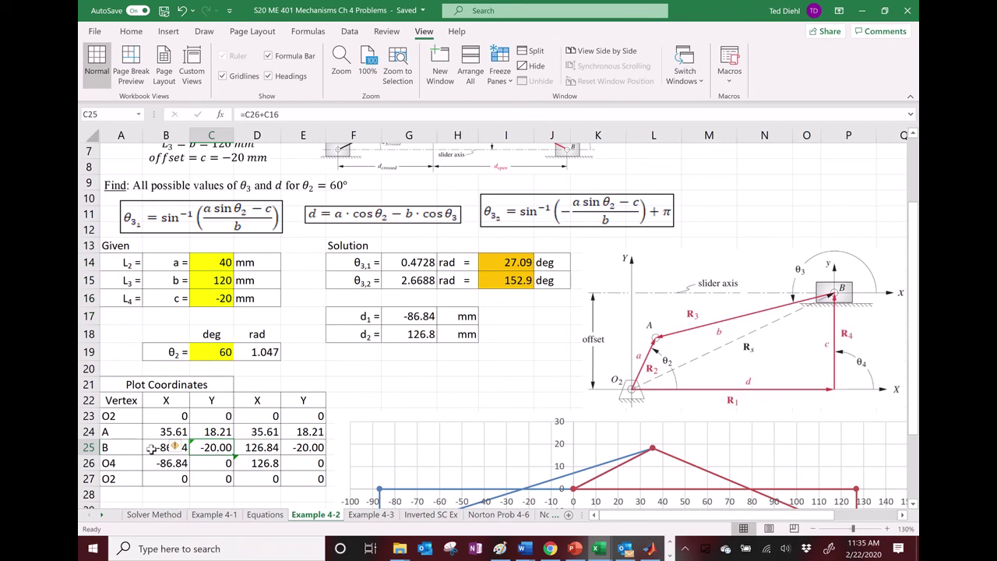
left_click(268, 115)
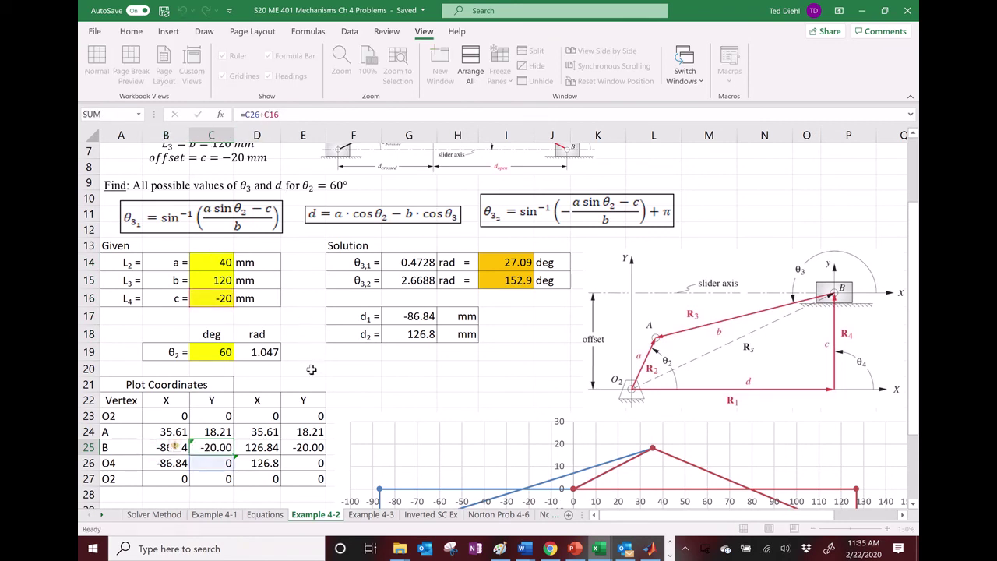
key("Escape")
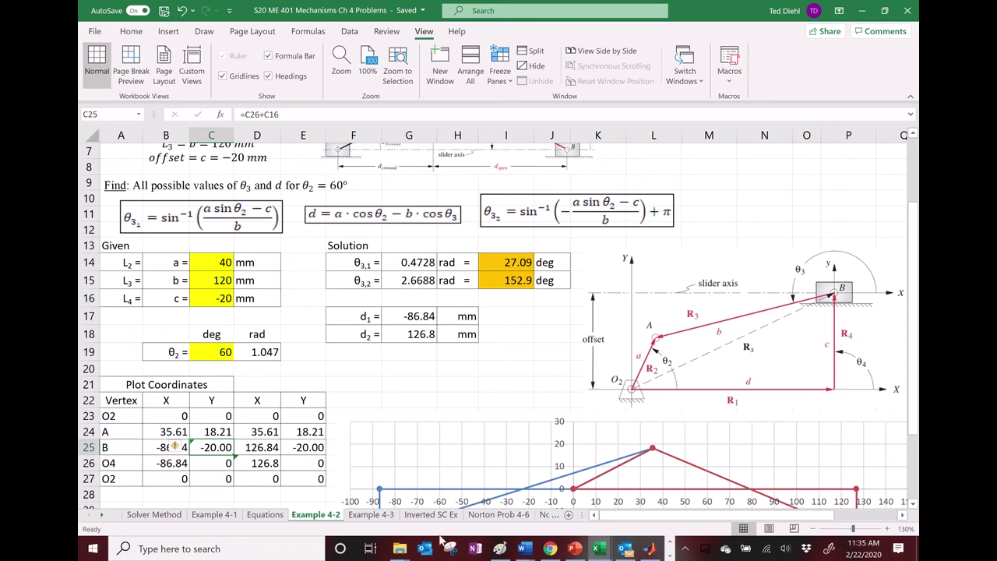
- Return to the HW5 Examples workbook and check the cell references of vertex B's first Y formula in C14
mouse_move(599, 548)
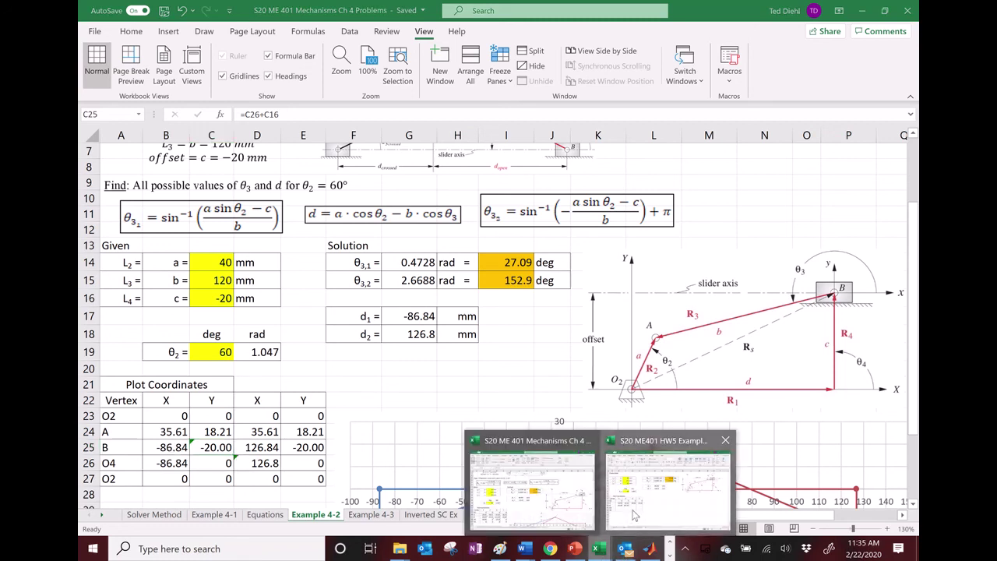
left_click(635, 514)
left_click(211, 369)
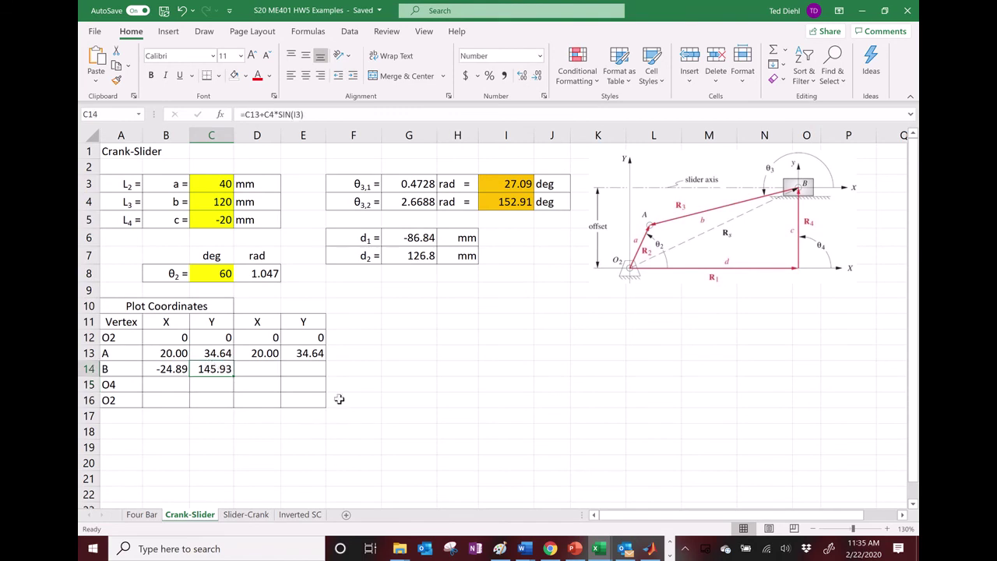
left_click(273, 113)
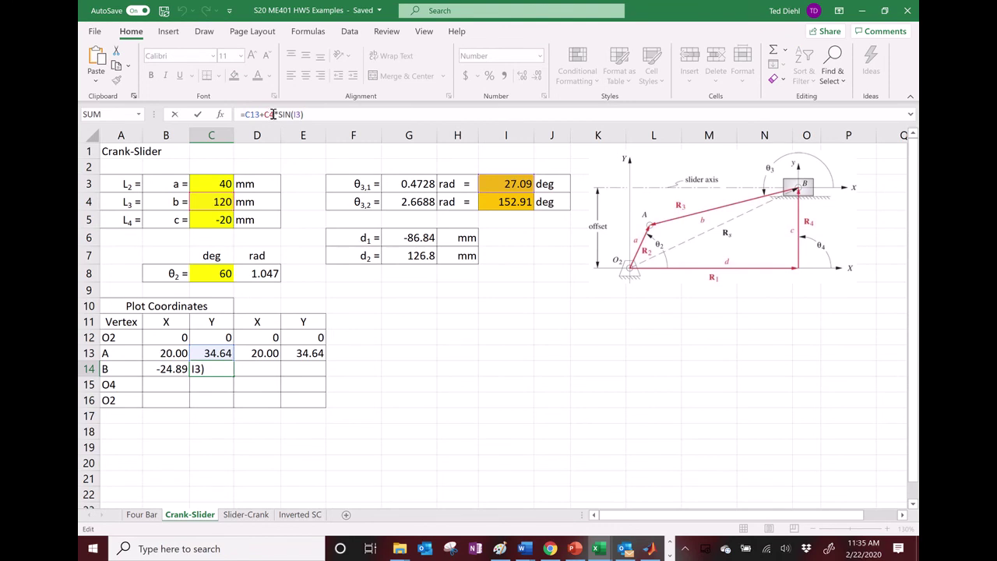
key("Escape")
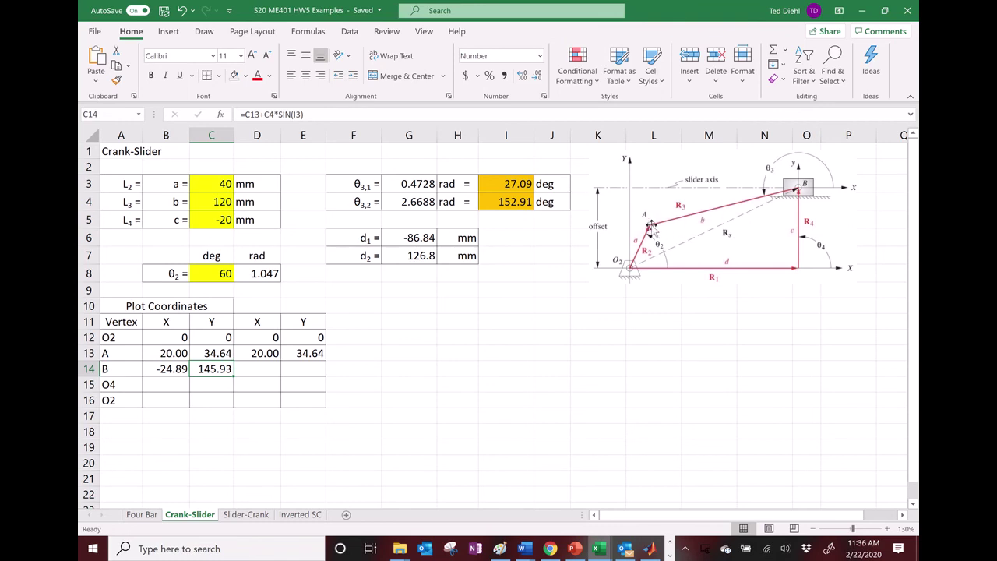
- Clear the formulas for vertex B's first X and Y coordinates from cells B14 and C14
left_click(171, 370)
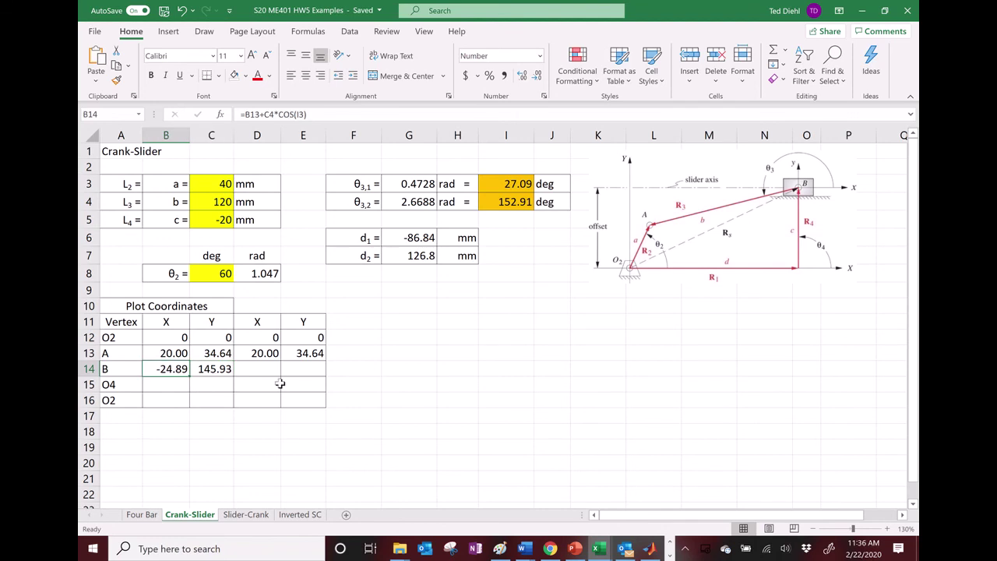
key("Delete")
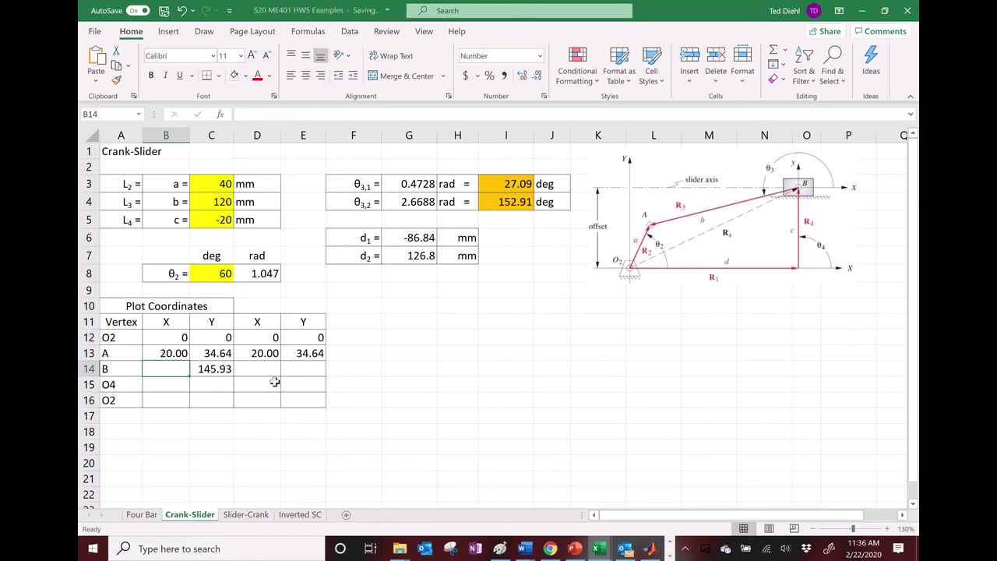
left_click(223, 371)
key("Delete")
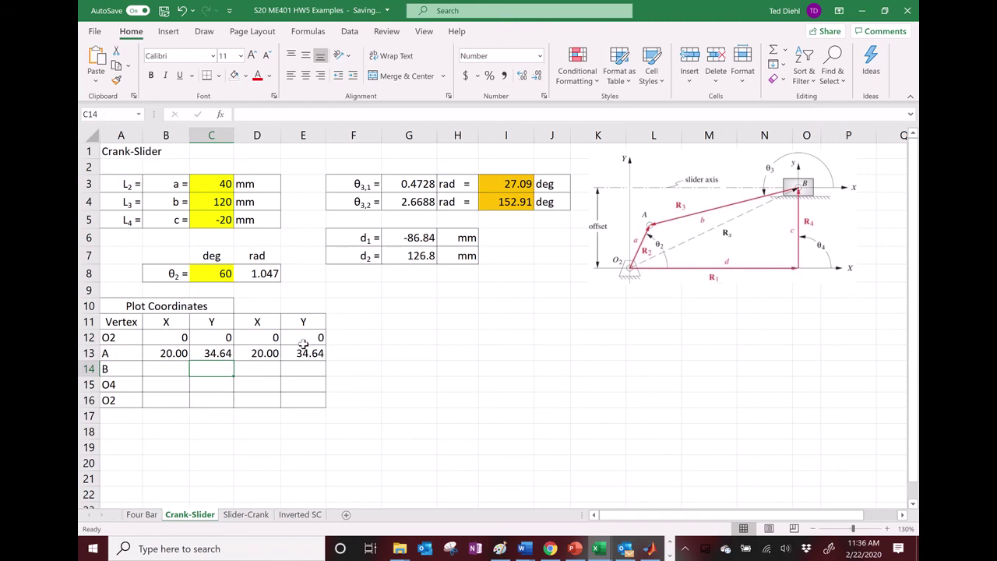
- Enter =B12 in B16 for the closing O2 vertex and fill the formula across to E16
left_click(168, 402)
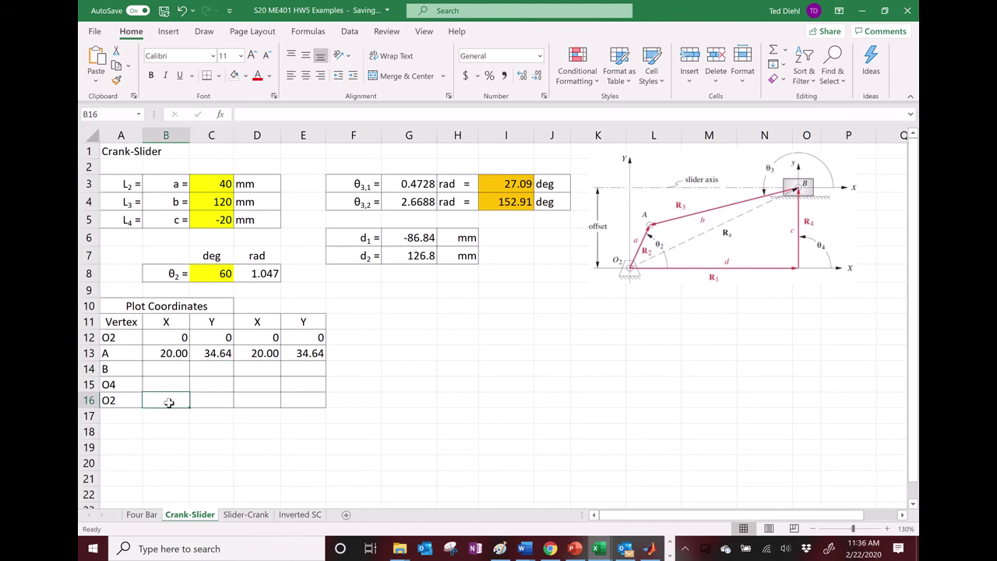
type("=")
left_click(166, 334)
key("Return")
left_click(173, 401)
left_click_drag(190, 406, 319, 410)
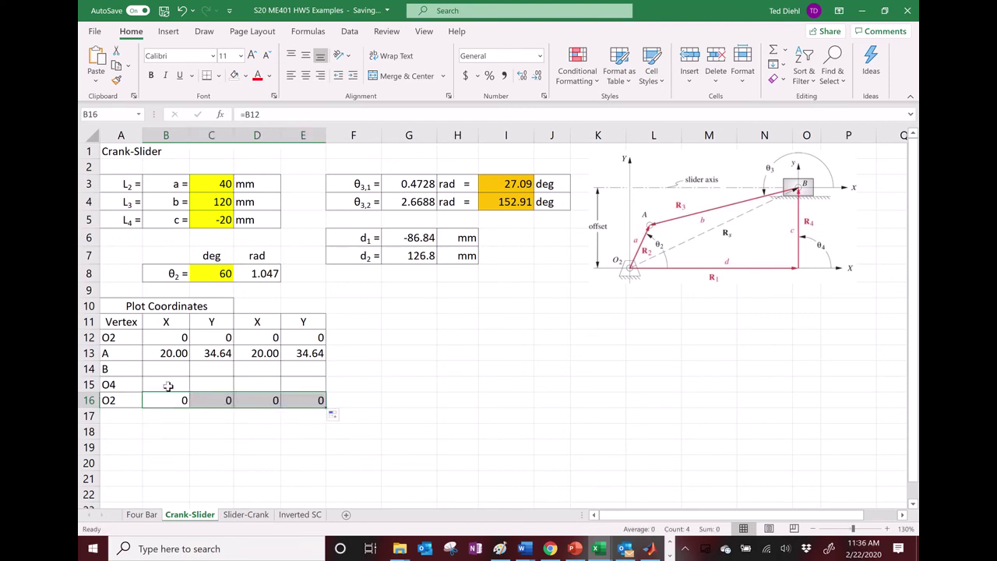
- Fill in vertex O4's first coordinate set with =G6 in B15 and 0 in C15
left_click(168, 385)
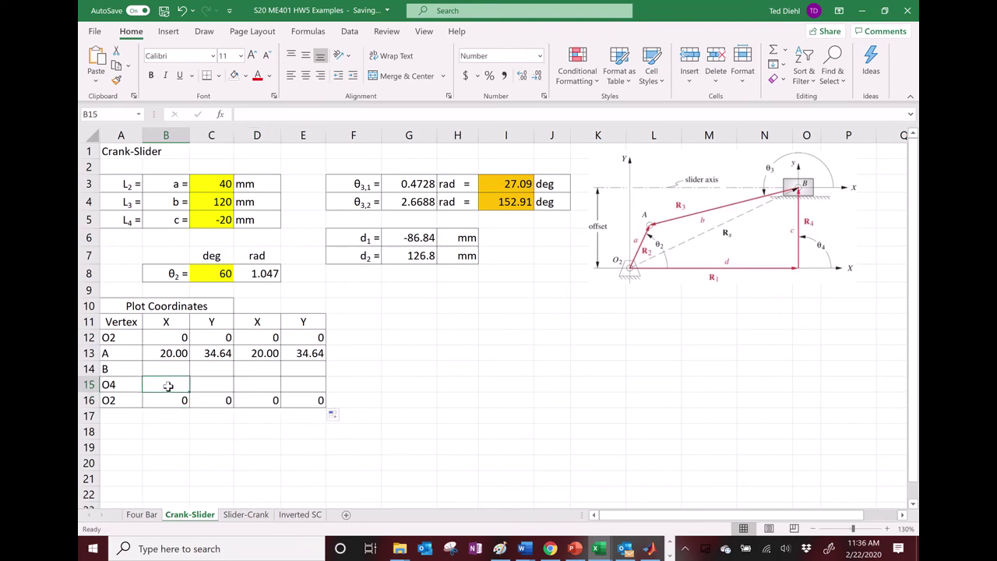
type("=")
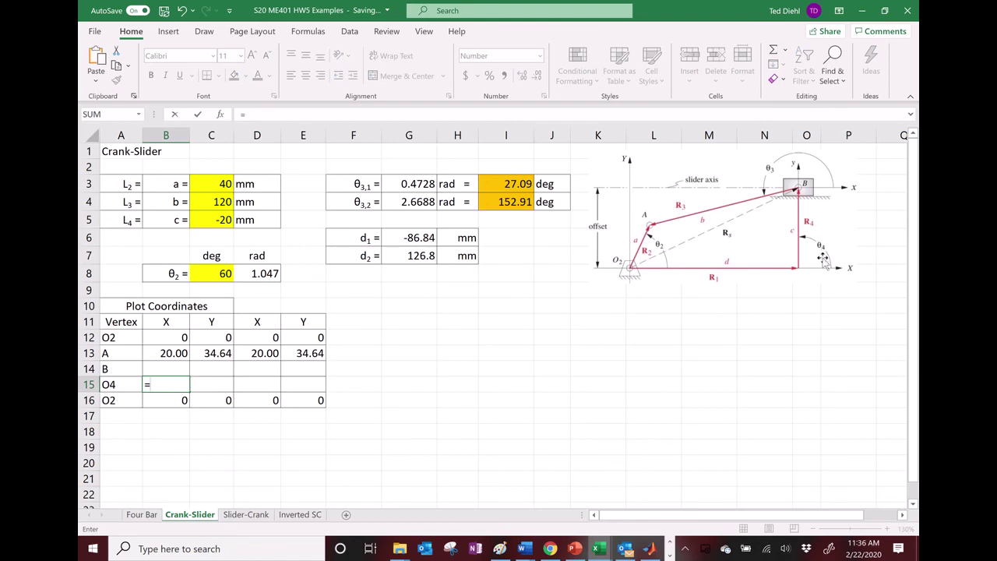
left_click(418, 239)
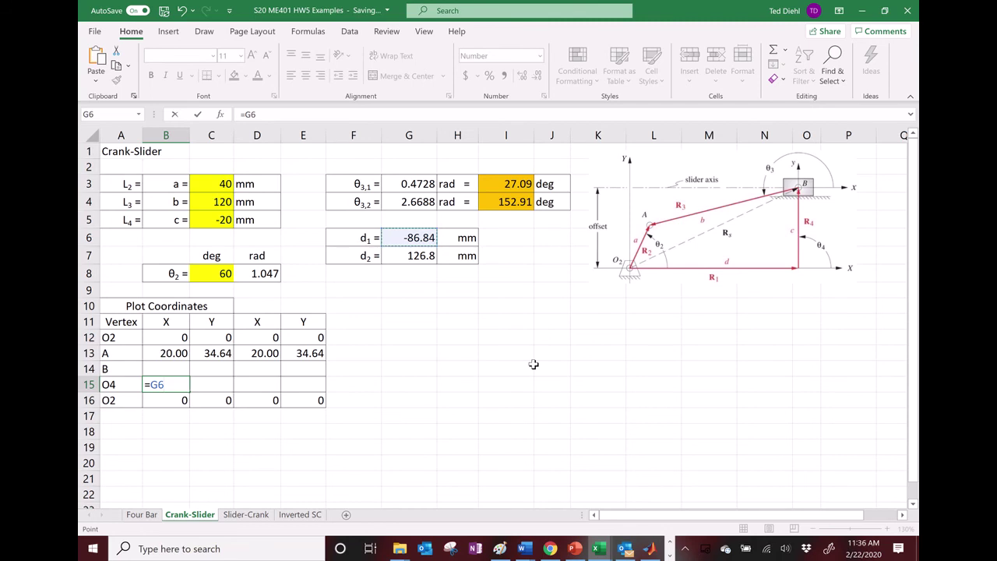
key("Return")
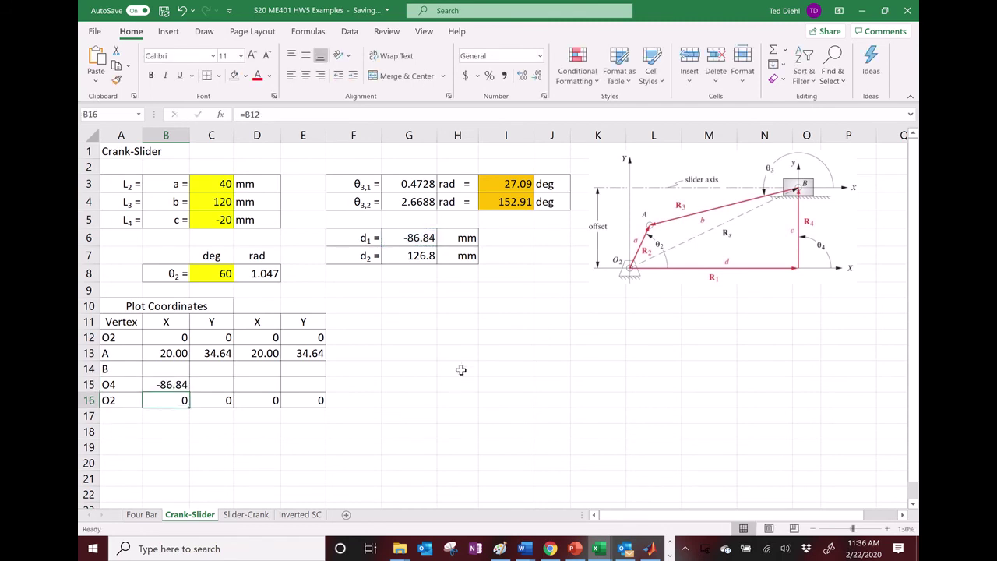
left_click(224, 386)
type("0")
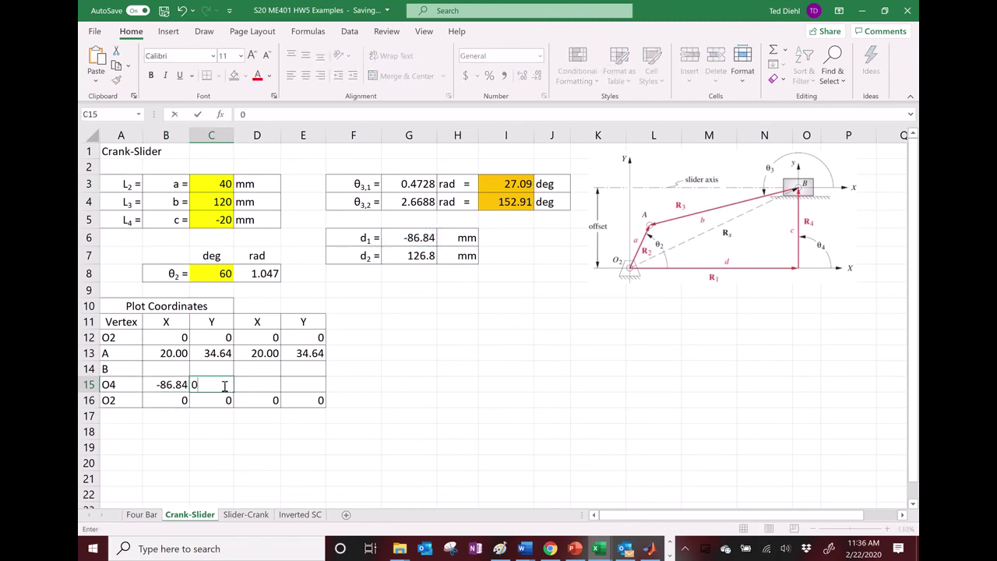
key("Tab")
- Fill in vertex O4's second coordinate set with =G7 in D15 and 0 in E15
type("=")
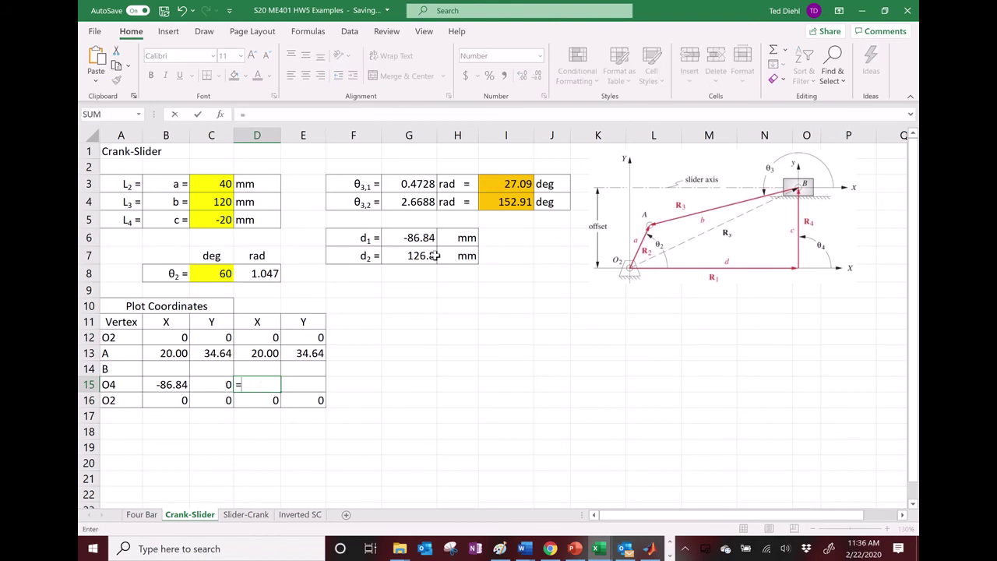
left_click(412, 255)
key("Right")
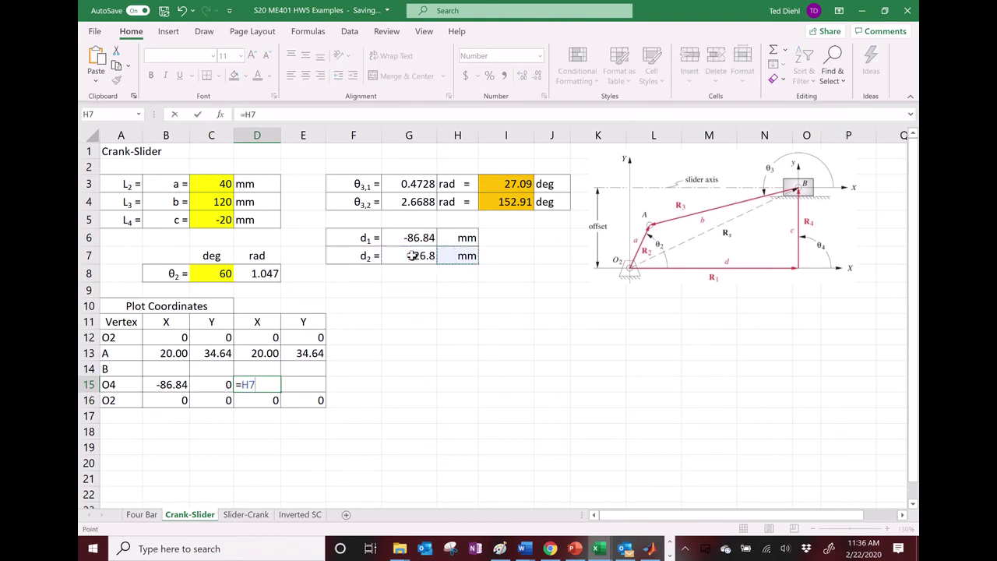
left_click(412, 255)
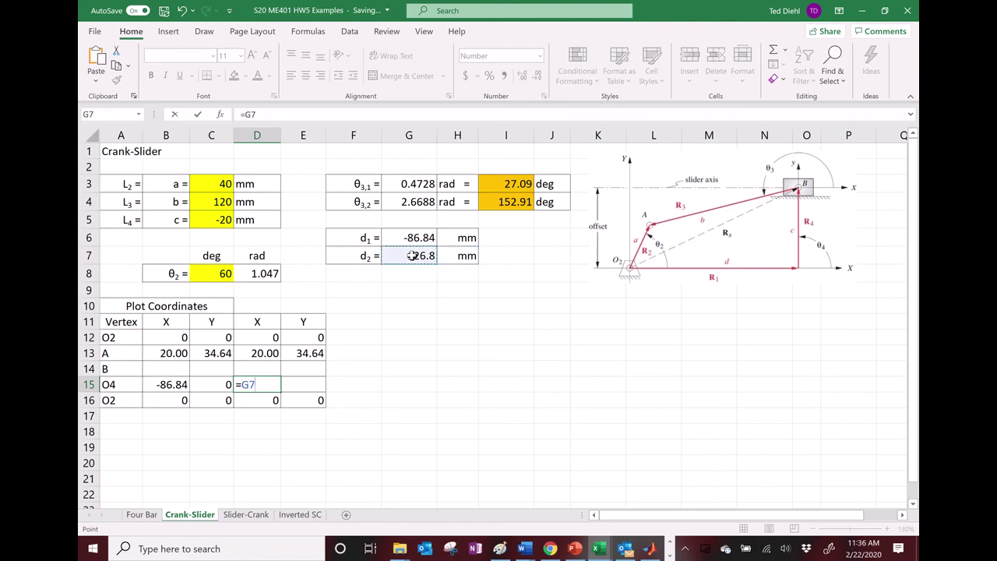
key("Return")
left_click(313, 380)
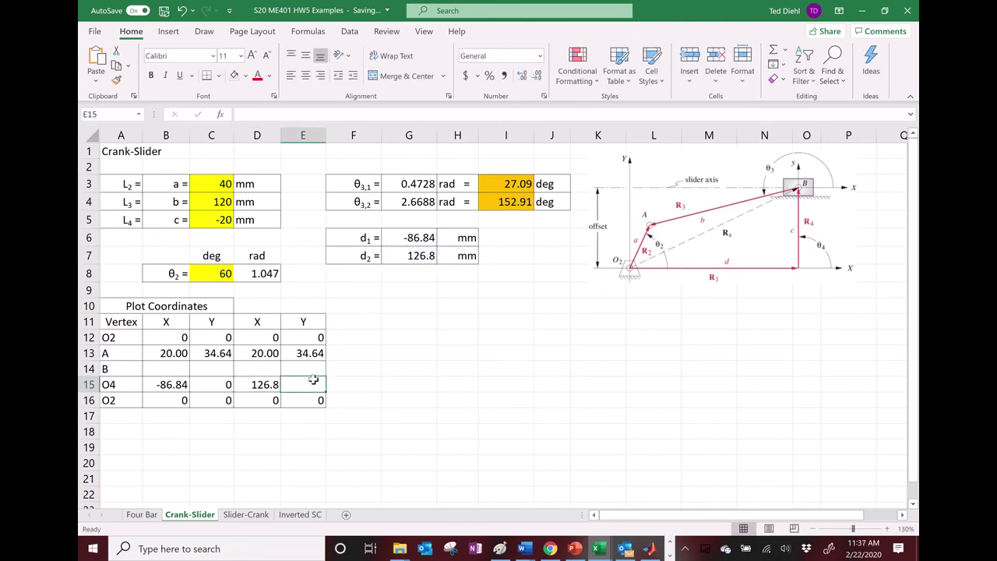
type("0")
key("Return")
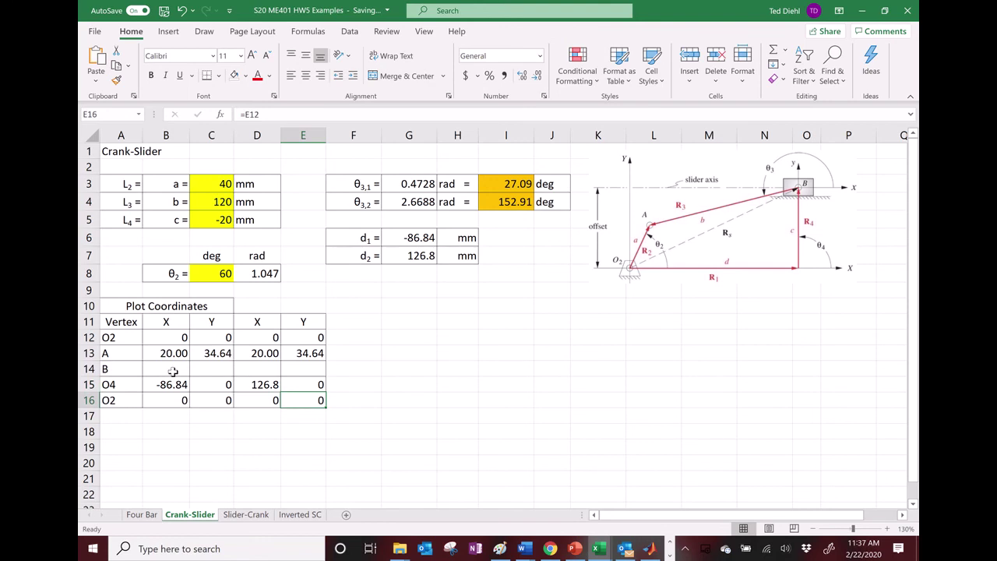
left_click(173, 372)
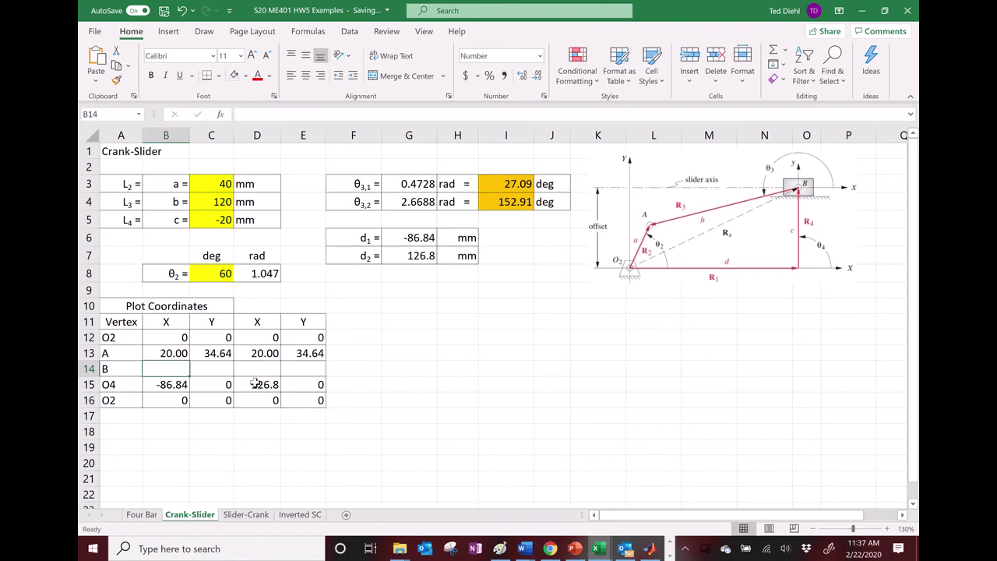
type("=")
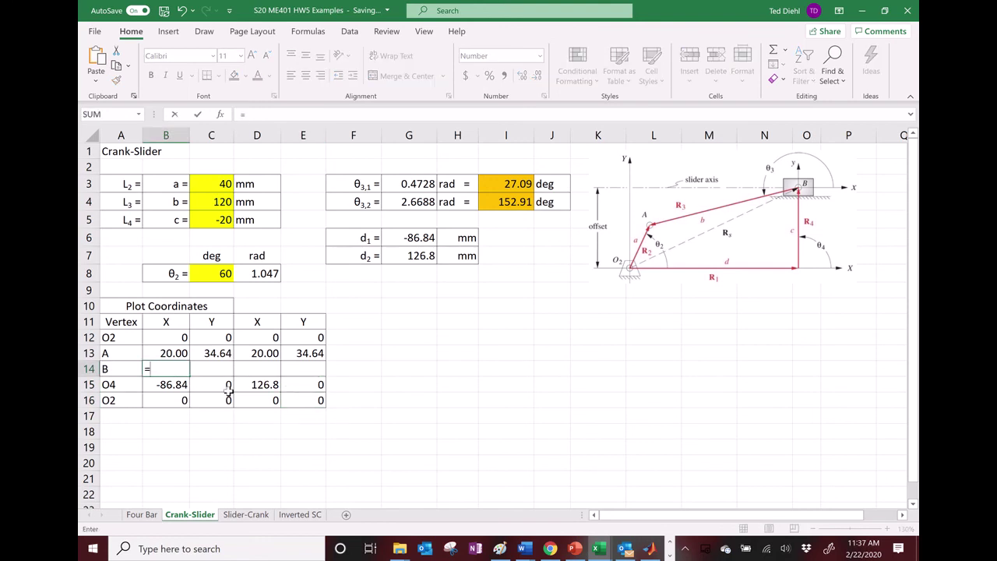
left_click(173, 385)
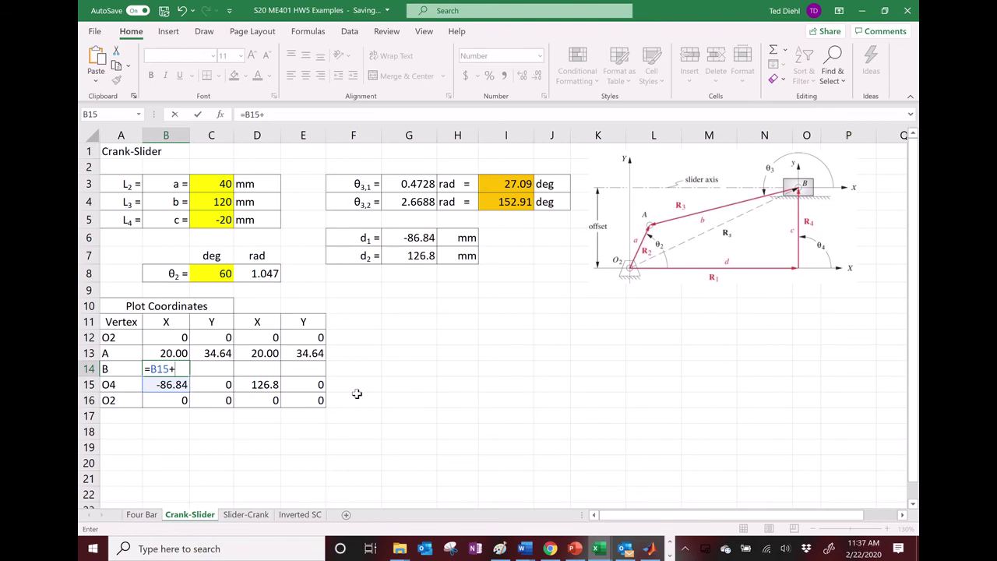
key("Escape")
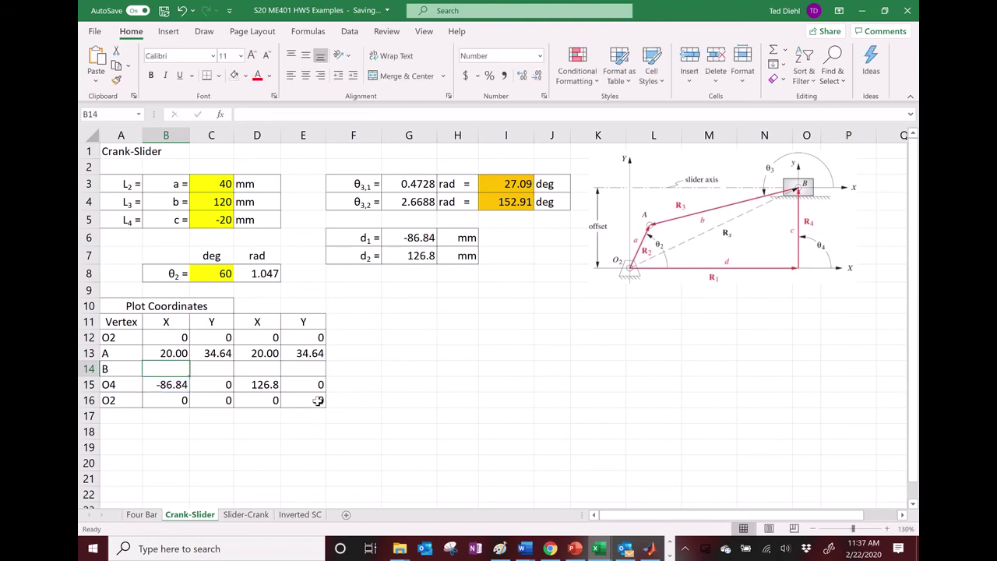
- Fill in vertex B's first coordinate set with =B15 in B14 and =C5 in C14
type("=")
left_click(176, 382)
key("Tab")
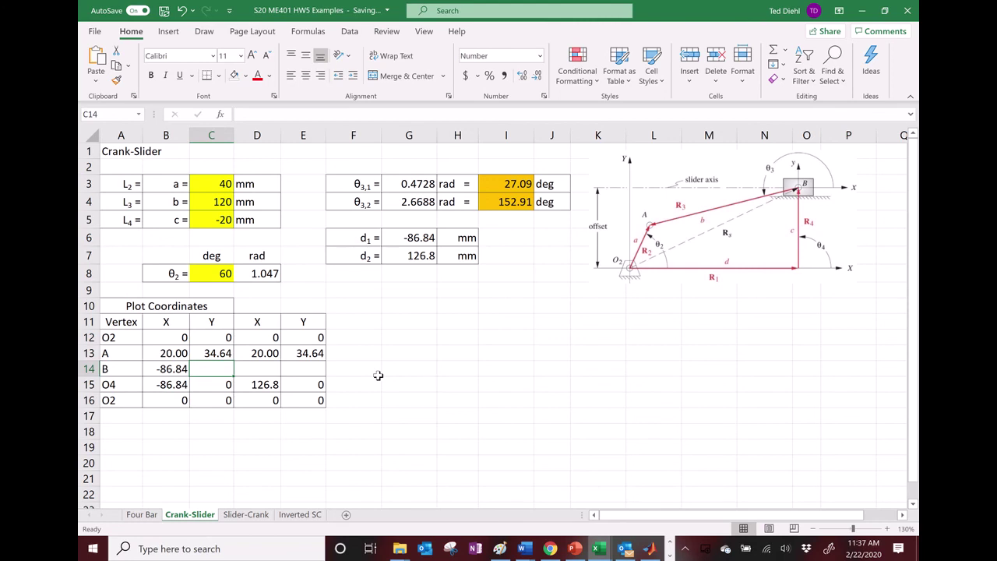
type("=")
left_click(208, 221)
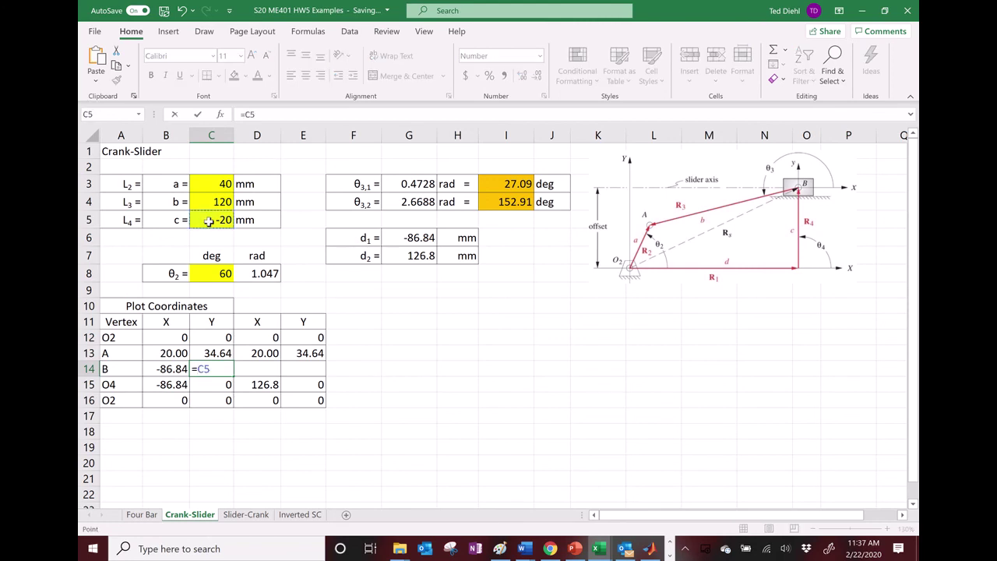
key("Return")
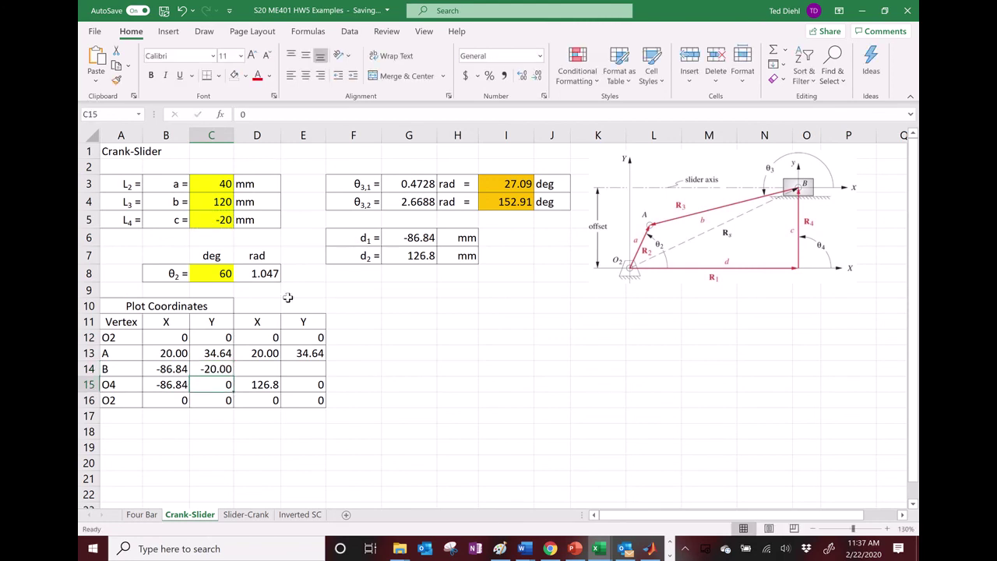
- Fill in vertex B's second coordinate set with =D15 in D14 and =C5 in E14
left_click(253, 368)
type("=")
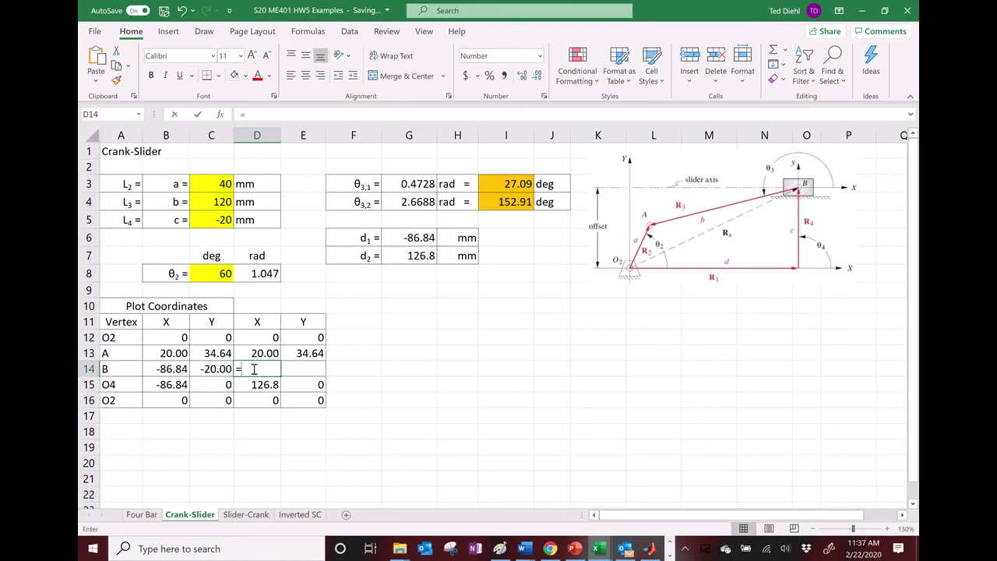
left_click(253, 385)
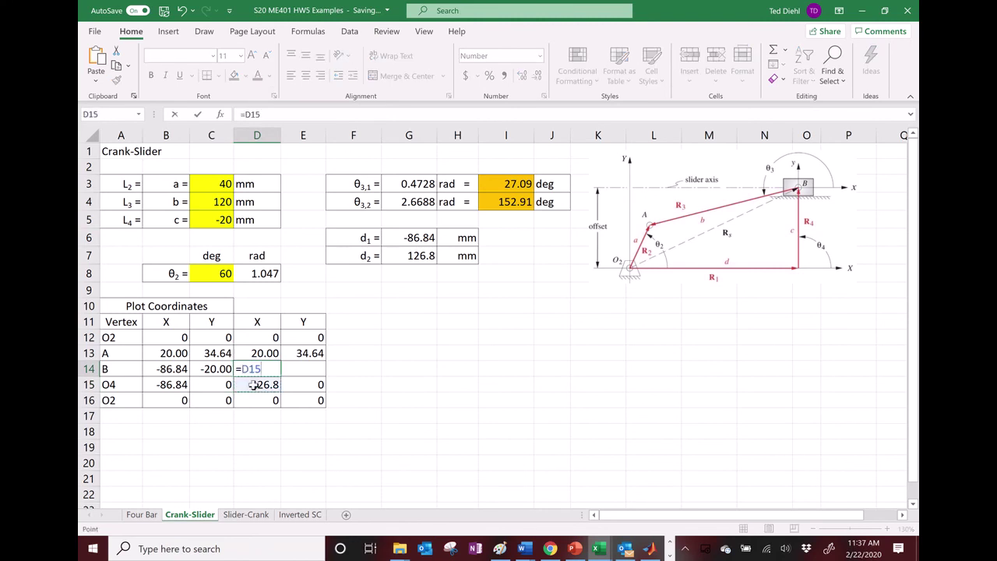
key("Return")
left_click(303, 373)
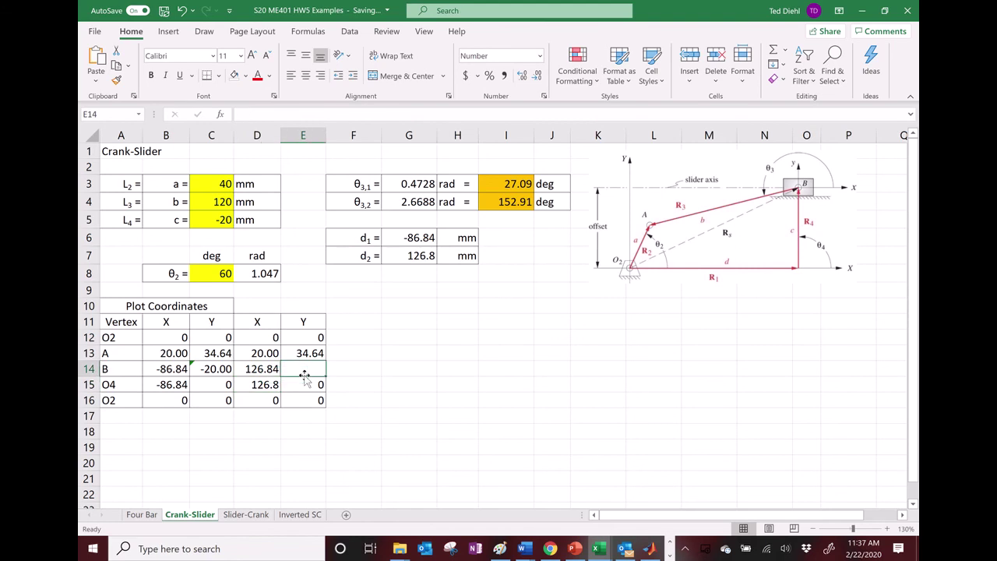
type("=")
left_click(220, 219)
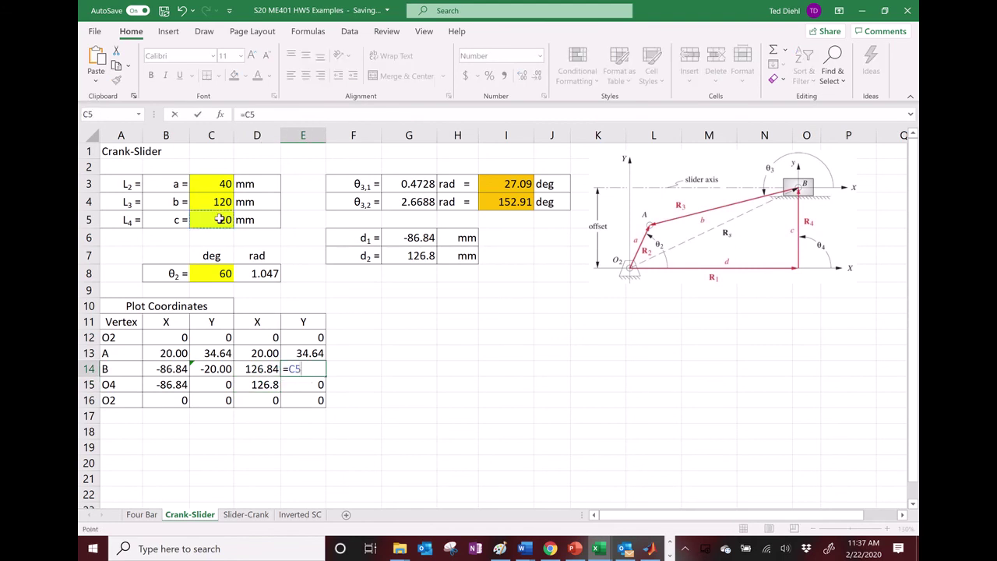
key("Return")
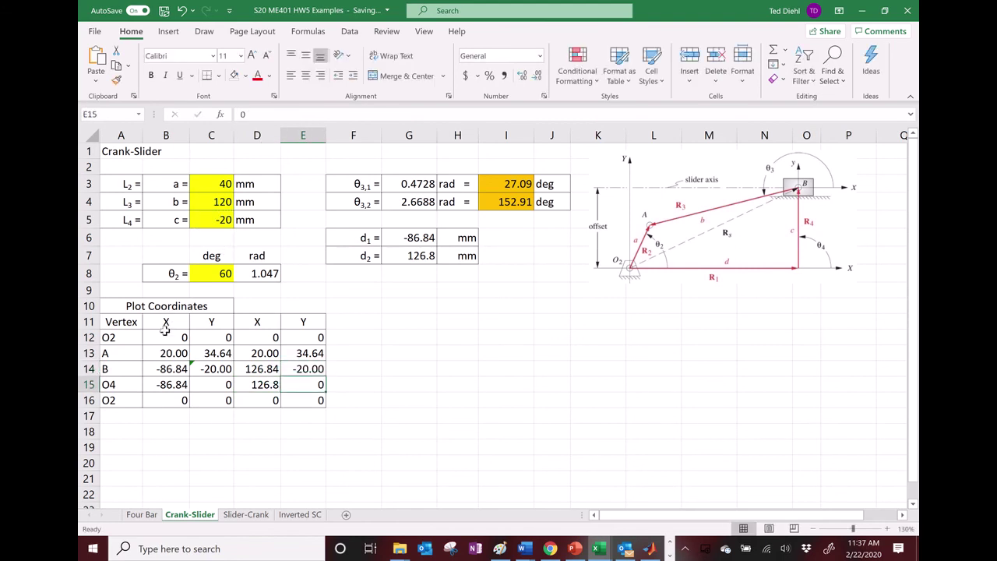
- Insert a scatter chart with straight lines and markers from B12:D16 and place it below the linkage diagram
left_click(166, 337)
left_click_drag(194, 368, 220, 403)
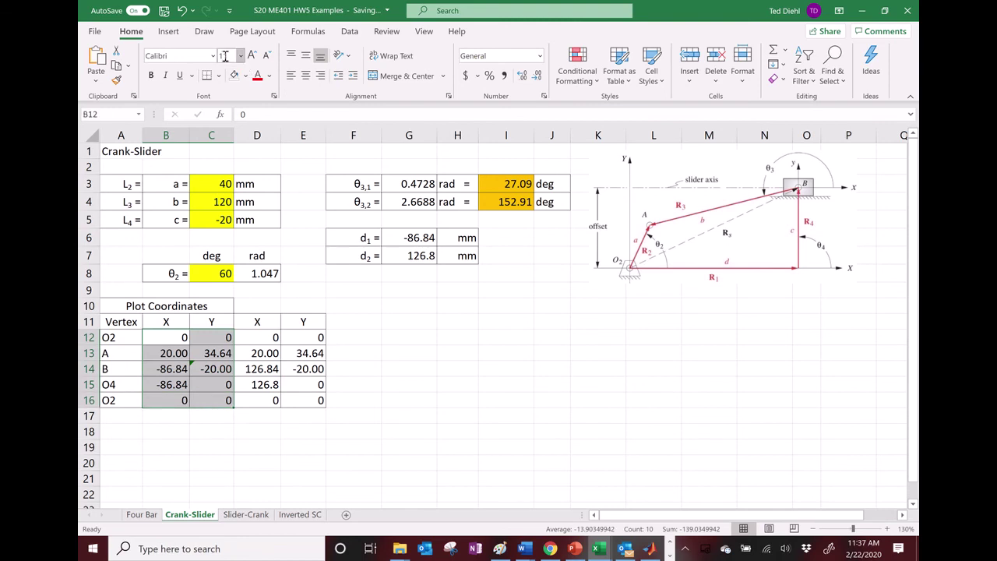
left_click(169, 33)
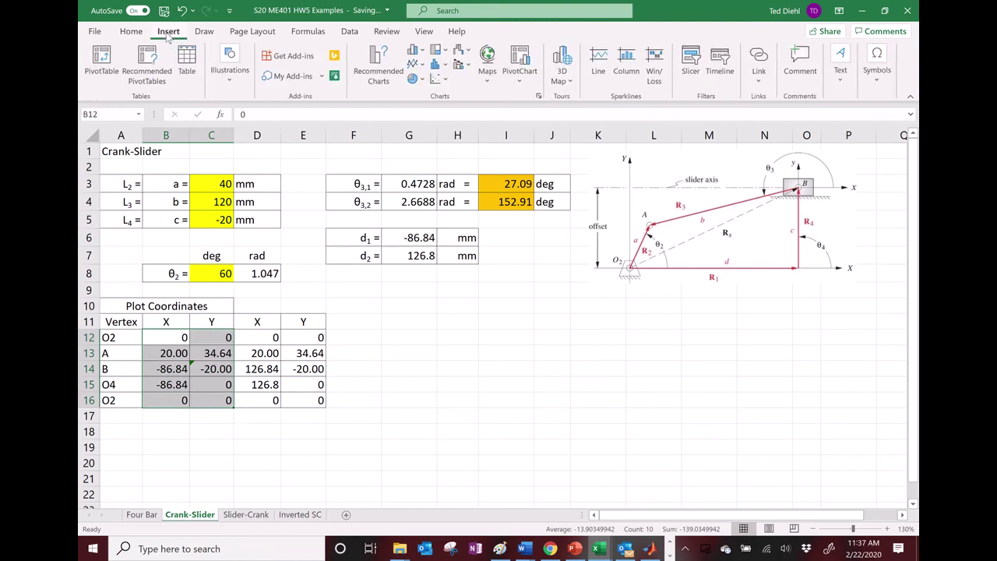
left_click(295, 10)
left_click(411, 248)
left_click_drag(178, 340, 257, 403)
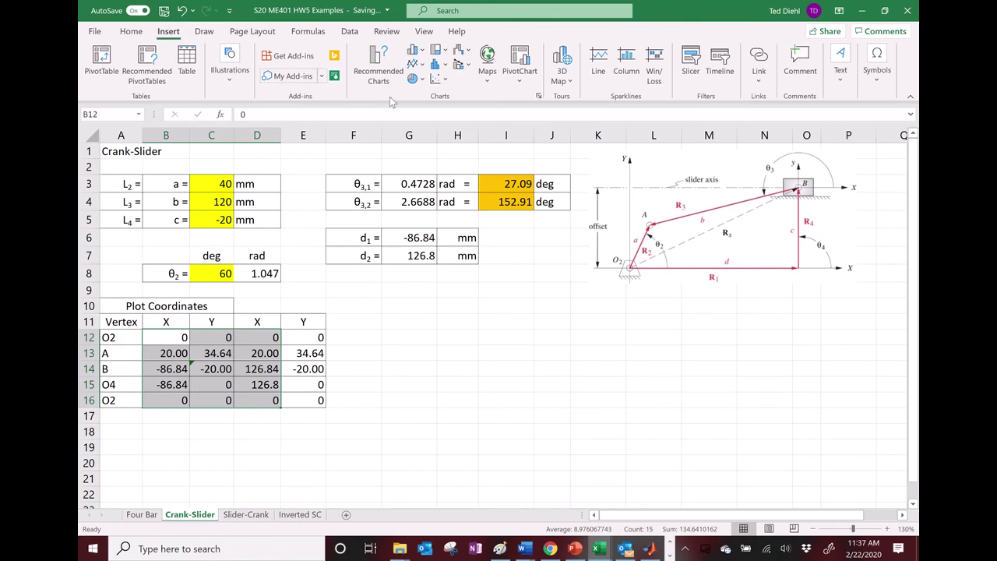
left_click(438, 79)
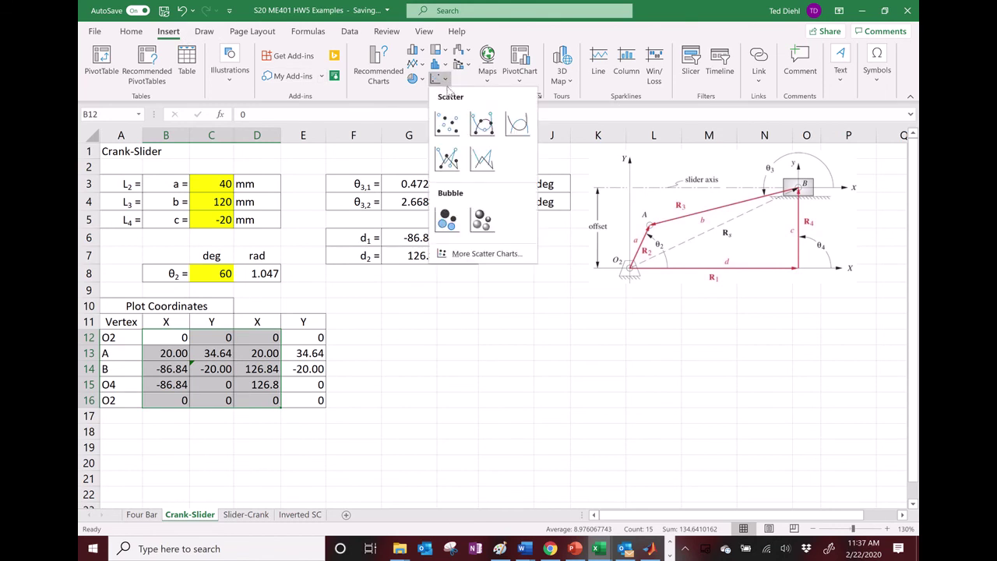
left_click(450, 161)
left_click_drag(546, 200, 622, 302)
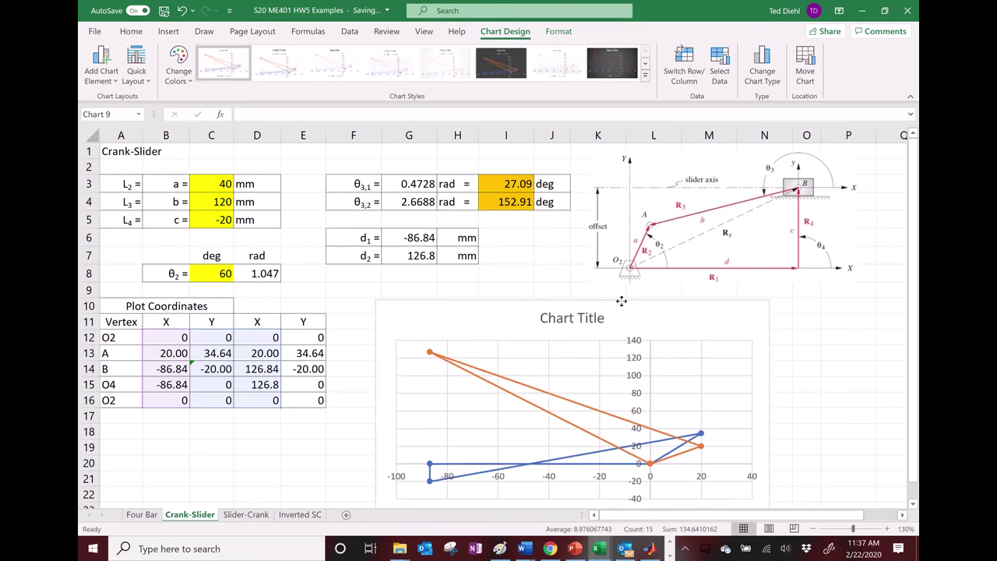
- Reassign the second chart series to X values D12:D16 and Y values E12:E16
left_click(615, 421)
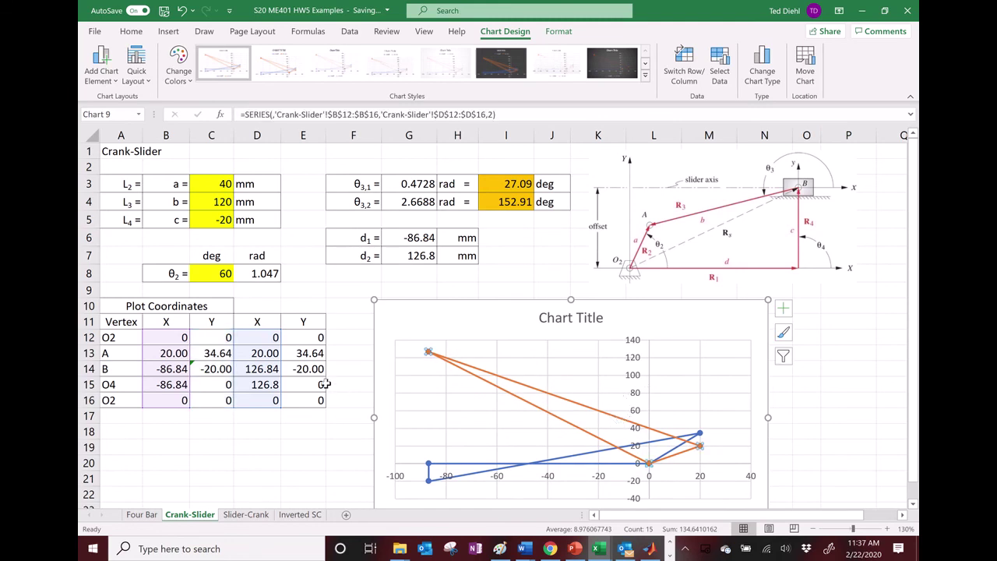
left_click_drag(295, 380, 305, 379)
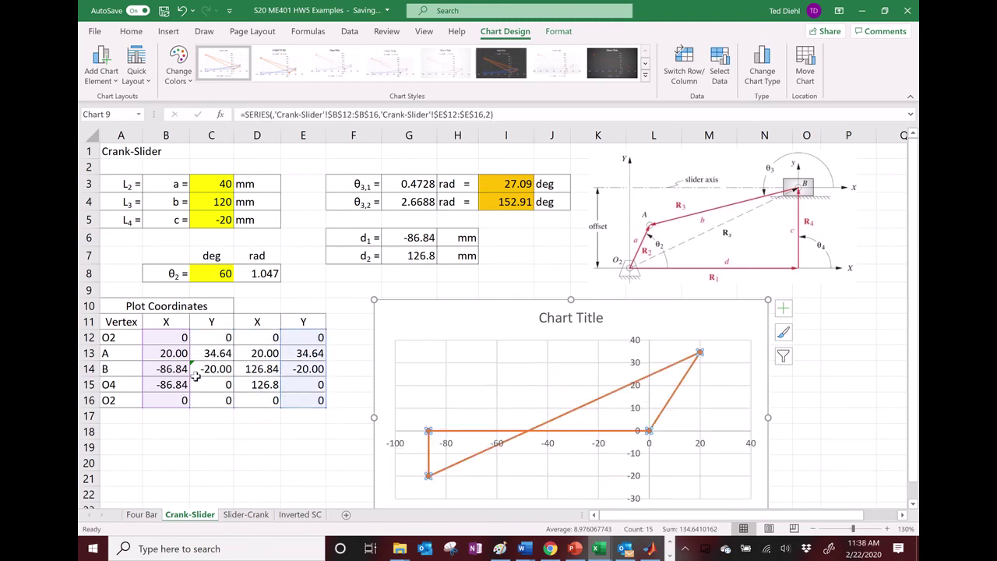
left_click_drag(213, 381, 259, 381)
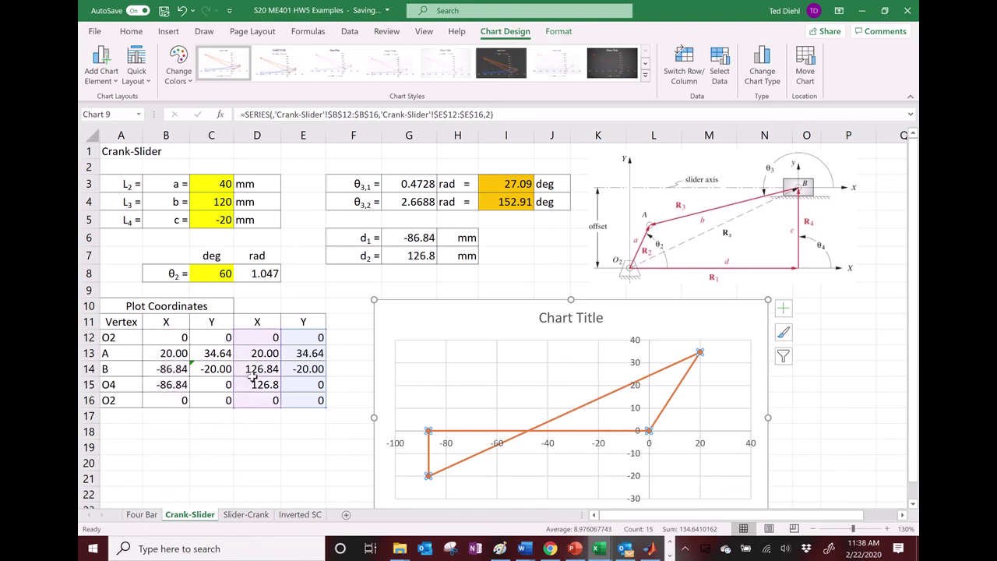
- Delete the chart title and widen the chart to about the end of column O
left_click(581, 326)
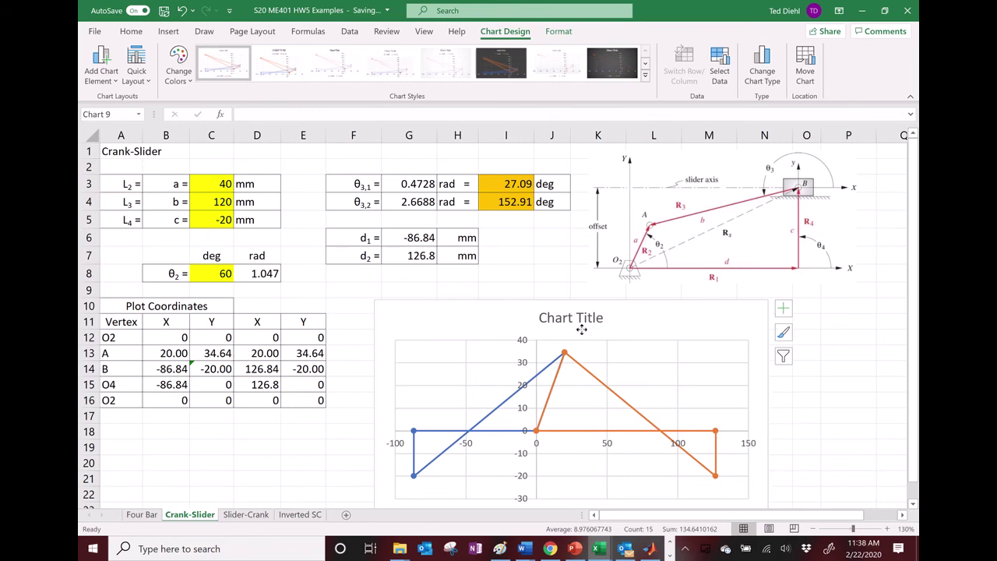
key("Delete")
left_click_drag(768, 417, 841, 418)
scroll(604, 379, "down", 1)
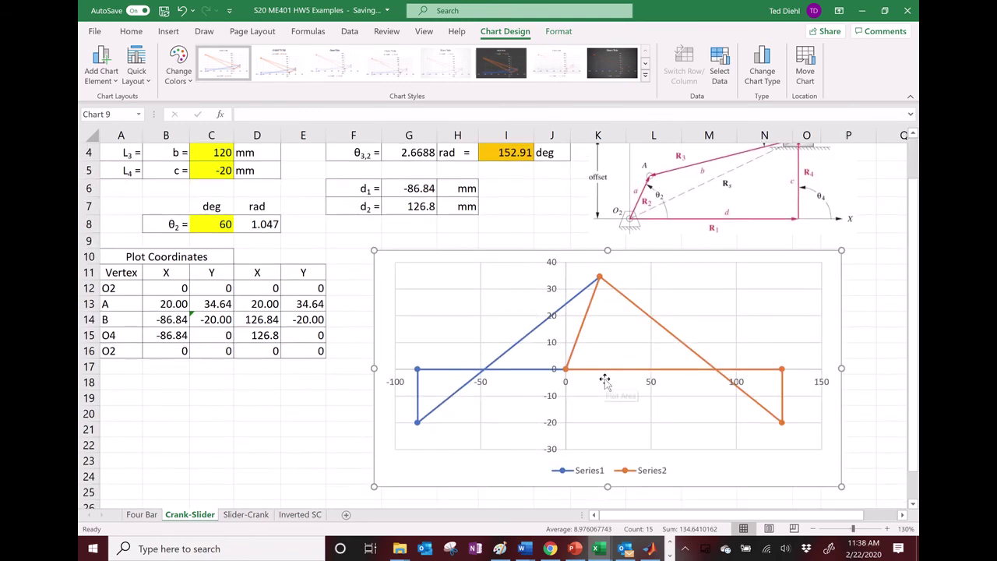
- Fix the chart's vertical axis bounds at a minimum of -30 and a maximum of 40
left_click(554, 428)
right_click(555, 429)
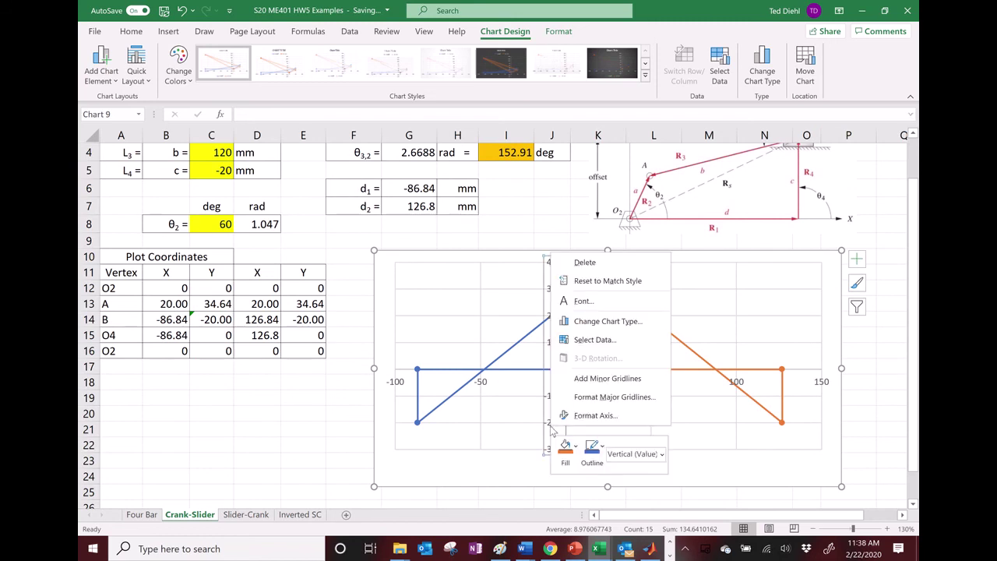
left_click(580, 415)
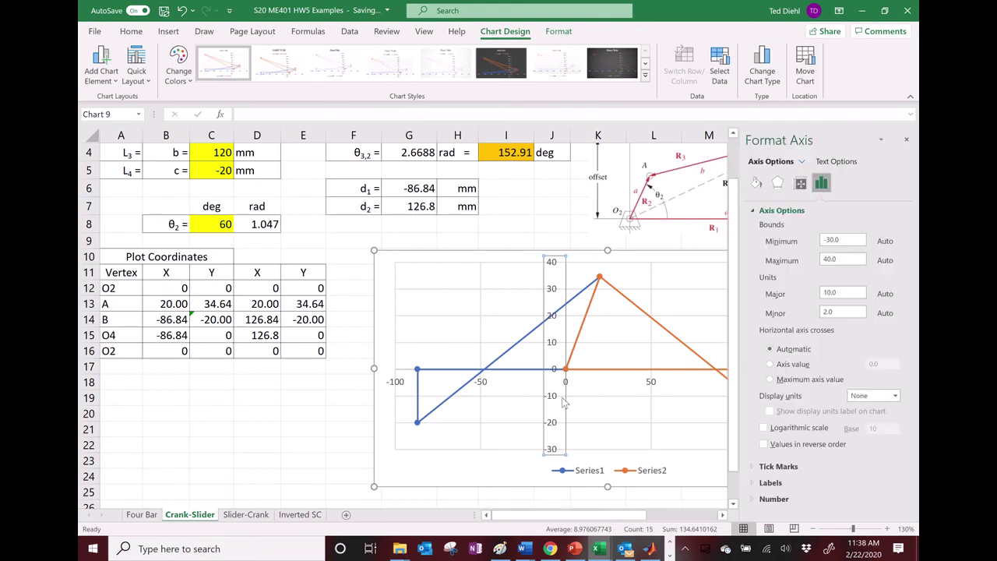
left_click(722, 515)
left_click(723, 515)
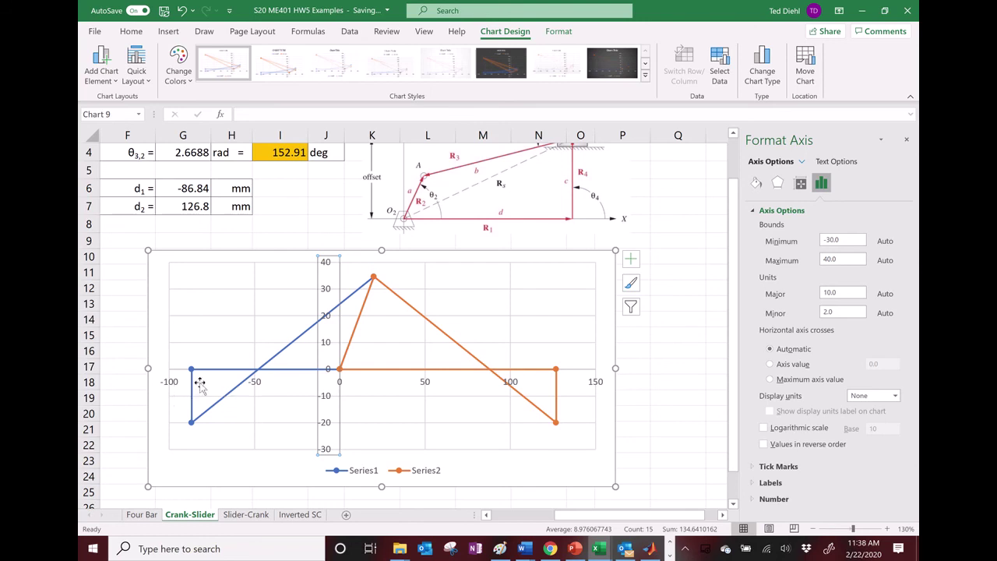
left_click(851, 241)
key("BackSpace")
left_click(842, 257)
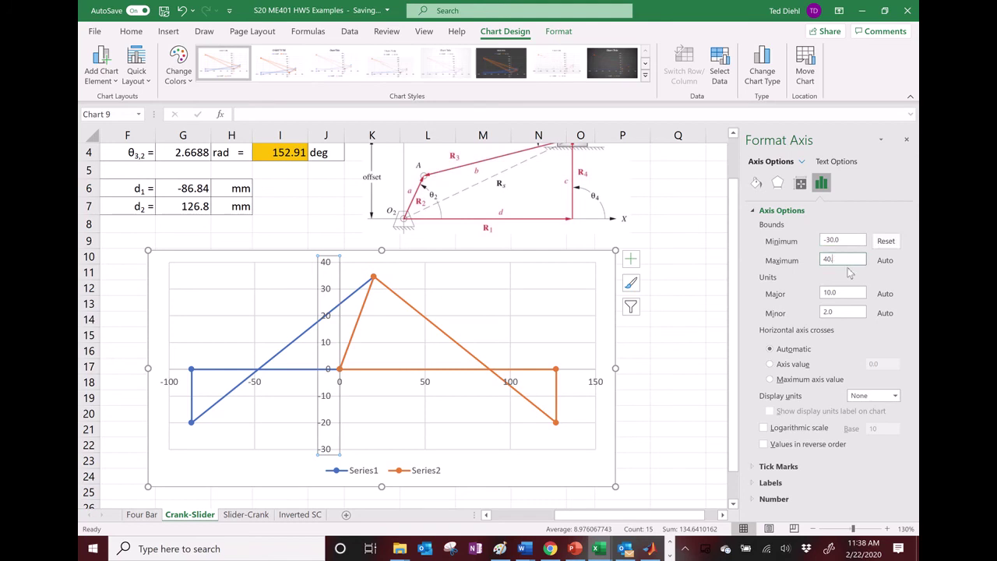
left_click(846, 293)
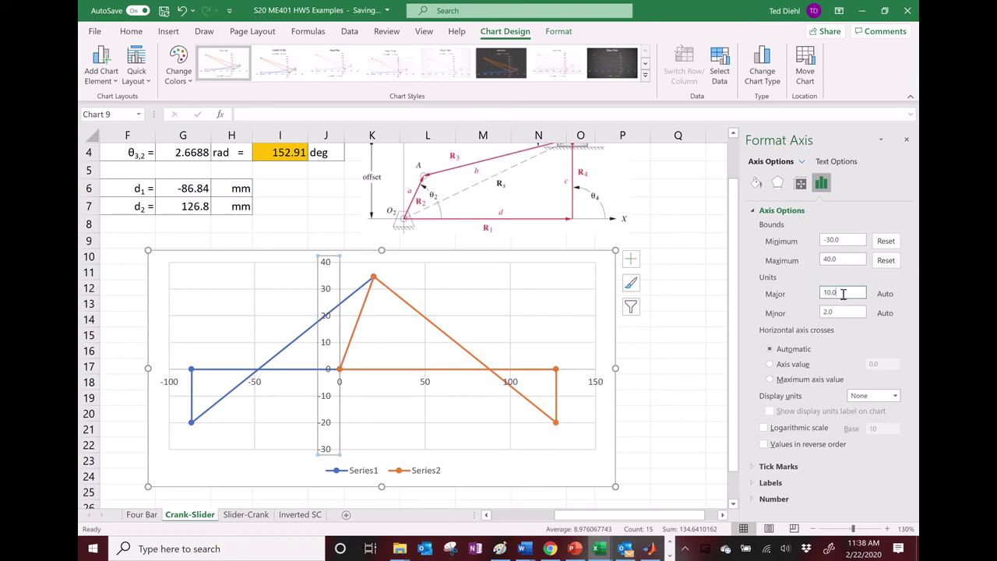
- Set the chart's horizontal axis major unit to 10
left_click(431, 388)
left_click_drag(850, 290, 820, 299)
type("10")
key("Return")
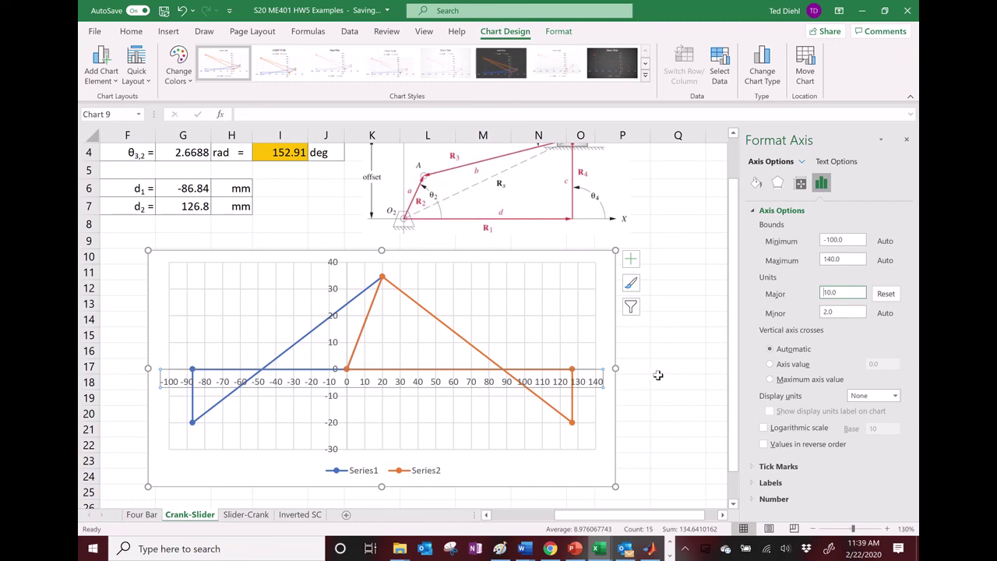
- Widen the chart on both sides and reduce its height so that it ends around row 23
left_click_drag(621, 371, 698, 371)
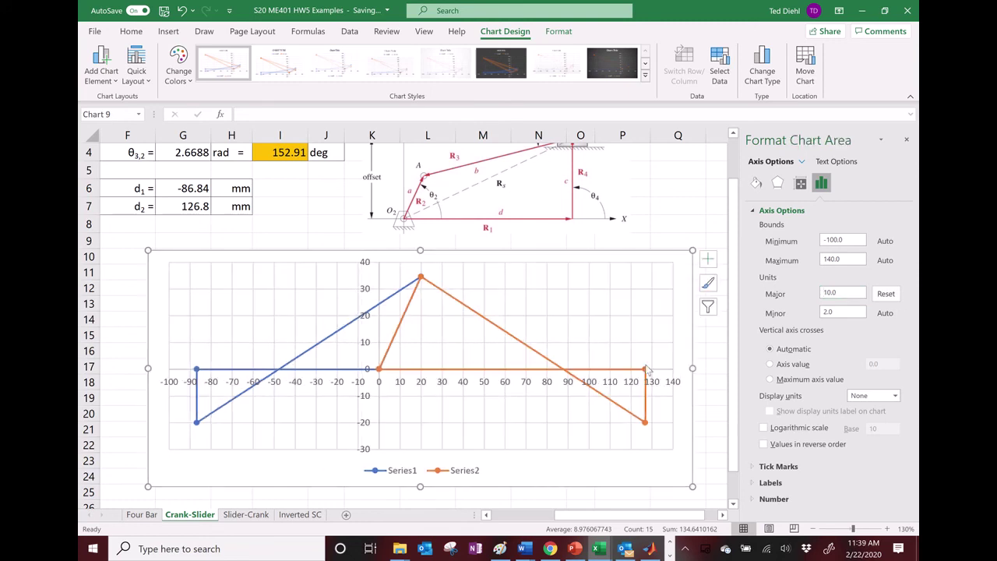
left_click_drag(150, 369, 106, 369)
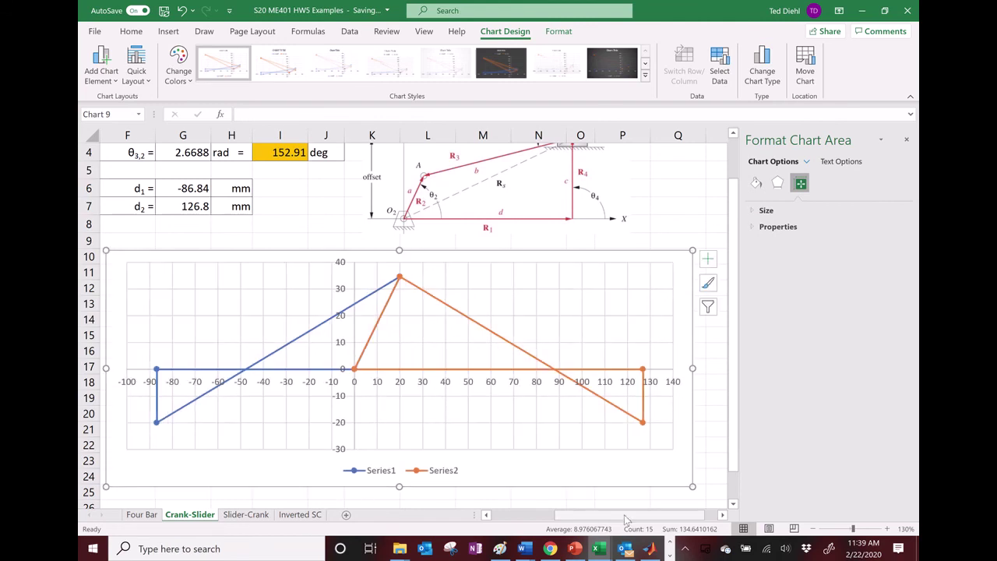
left_click(813, 528)
left_click(813, 529)
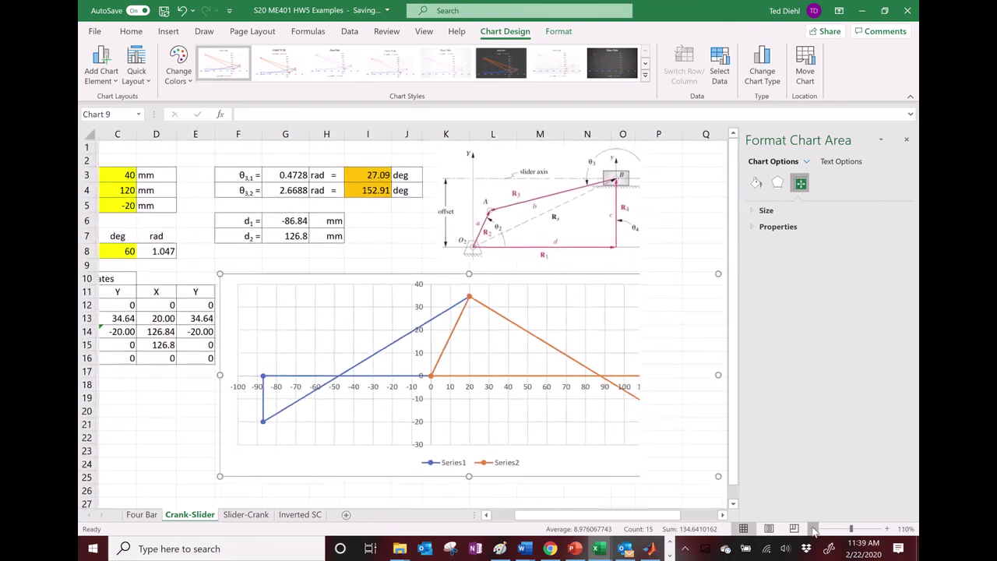
left_click(813, 529)
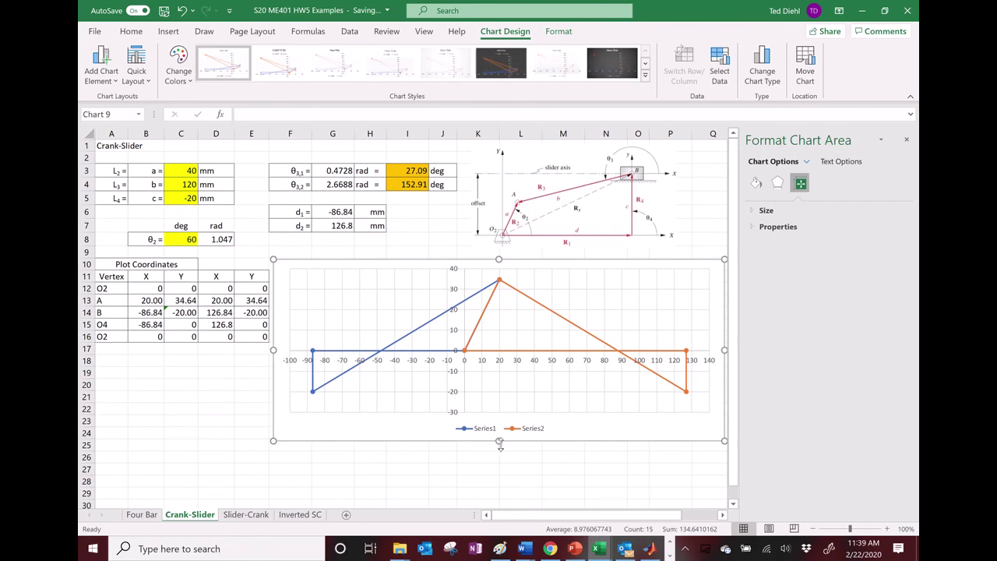
left_click_drag(498, 440, 501, 419)
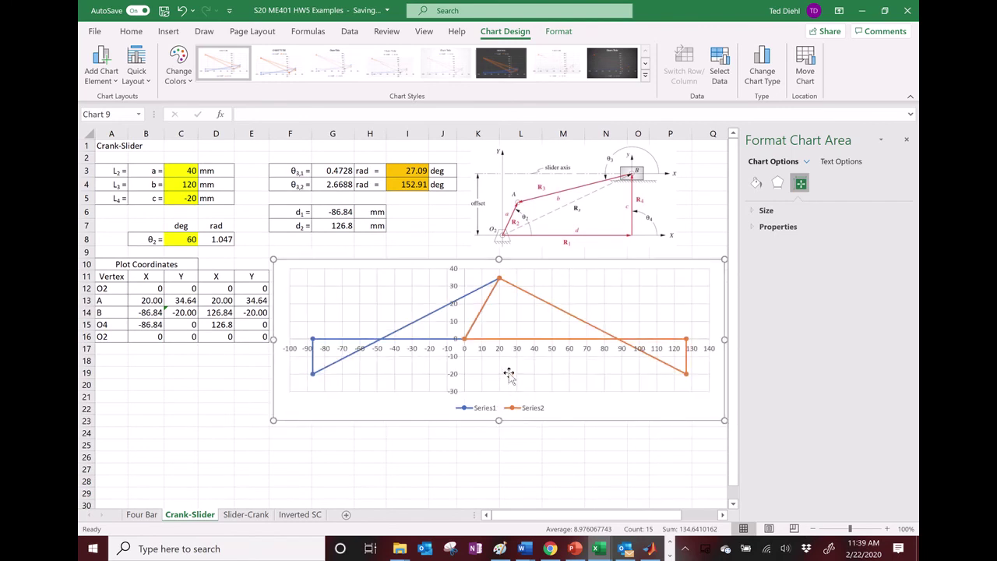
- Shorten the plot area slightly and move the legend into the plot's empty upper-left area
left_click(501, 391)
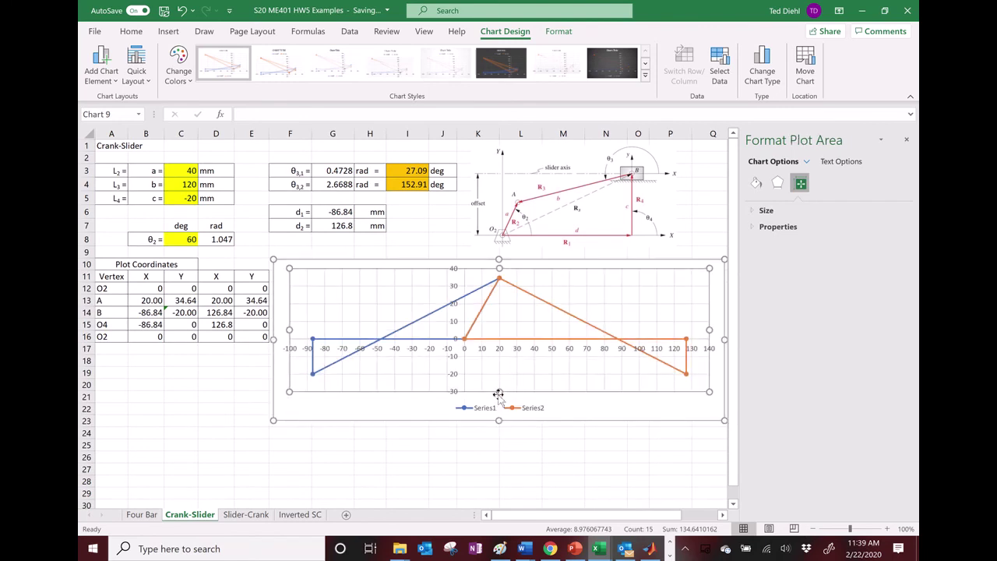
left_click_drag(500, 393, 504, 385)
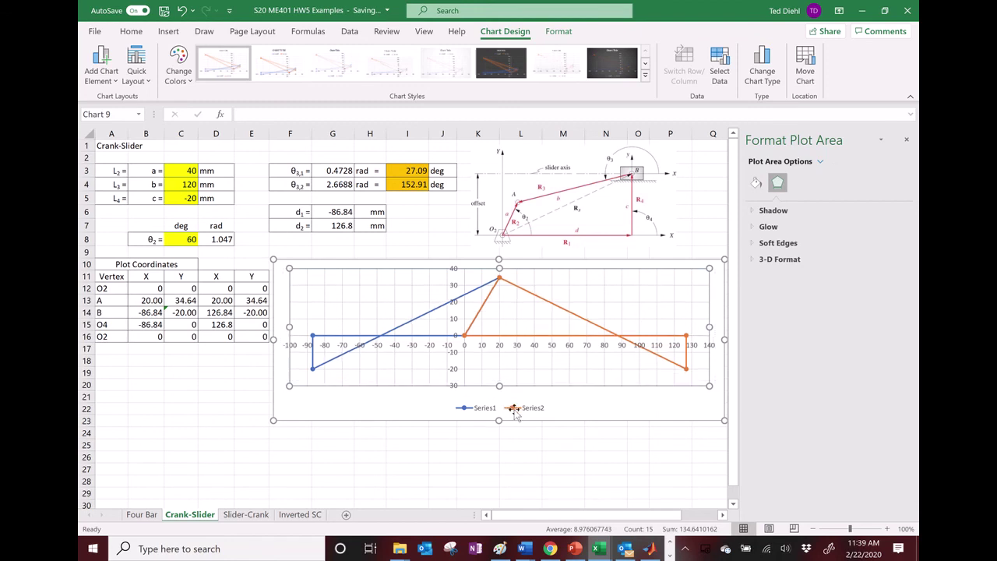
left_click(530, 403)
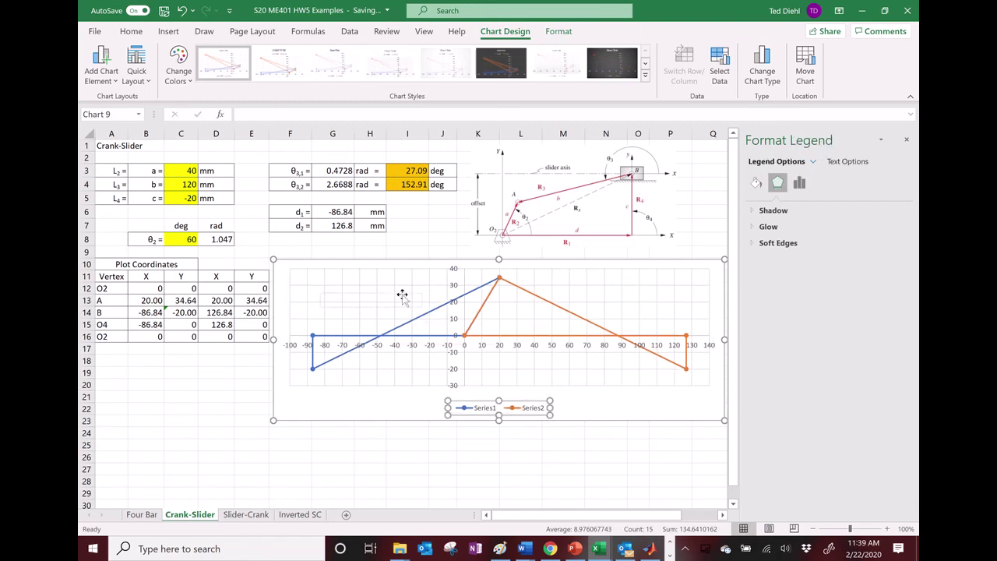
left_click_drag(402, 296, 401, 297)
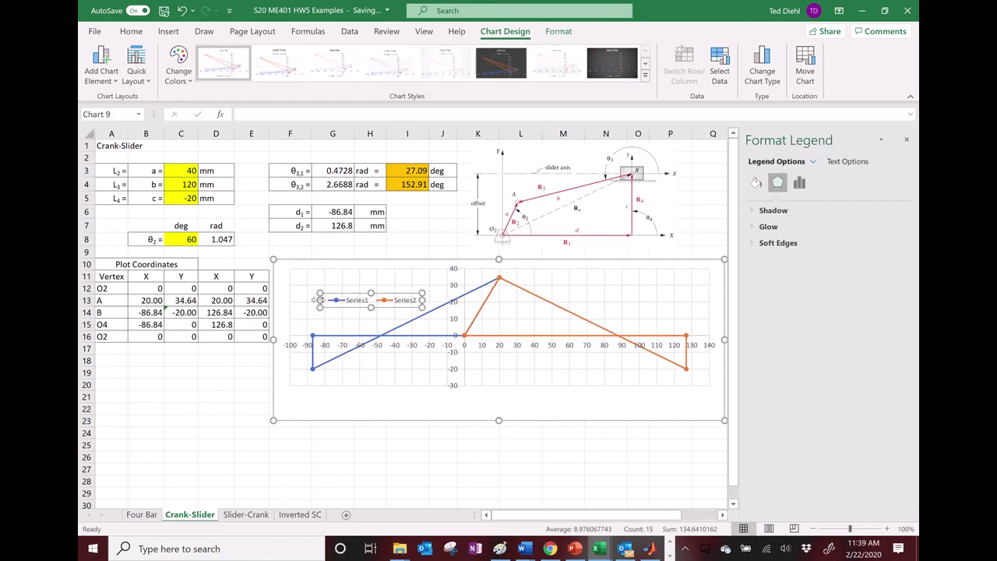
left_click(378, 433)
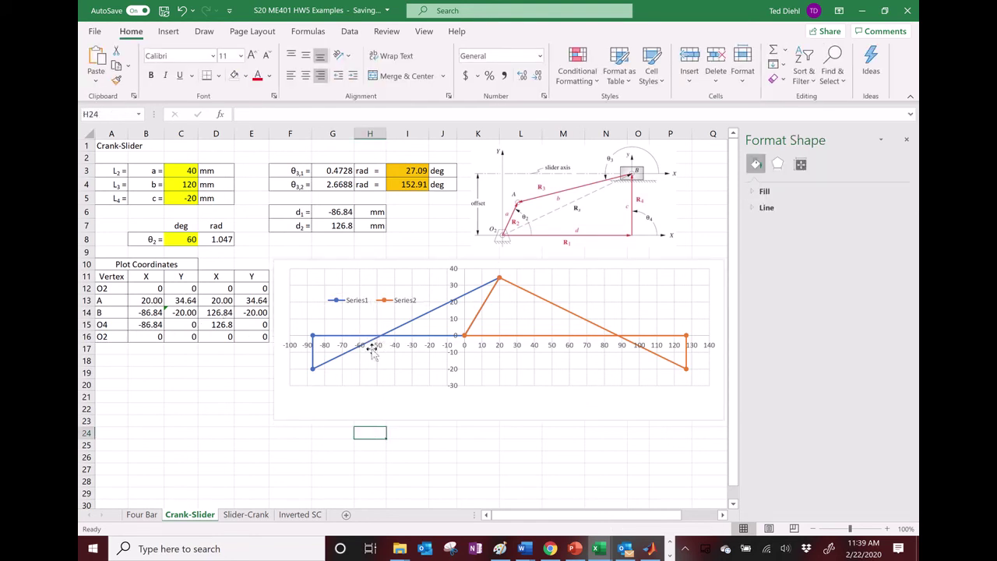
- Reduce the chart height to end around row 21 and extend the plot area to fill the freed space
left_click(424, 382)
left_click_drag(501, 414, 499, 389)
left_click(500, 375)
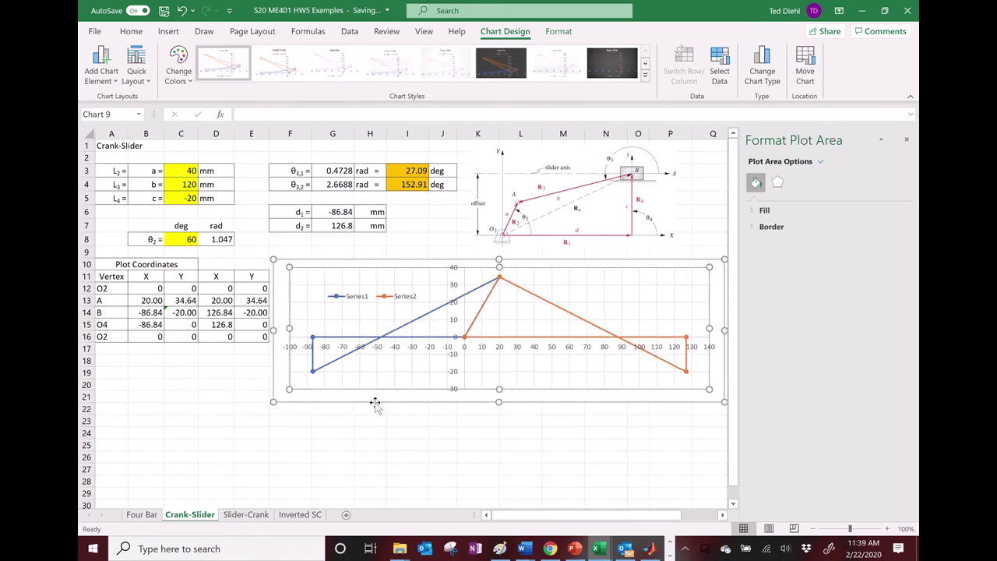
left_click(375, 403)
left_click(209, 397)
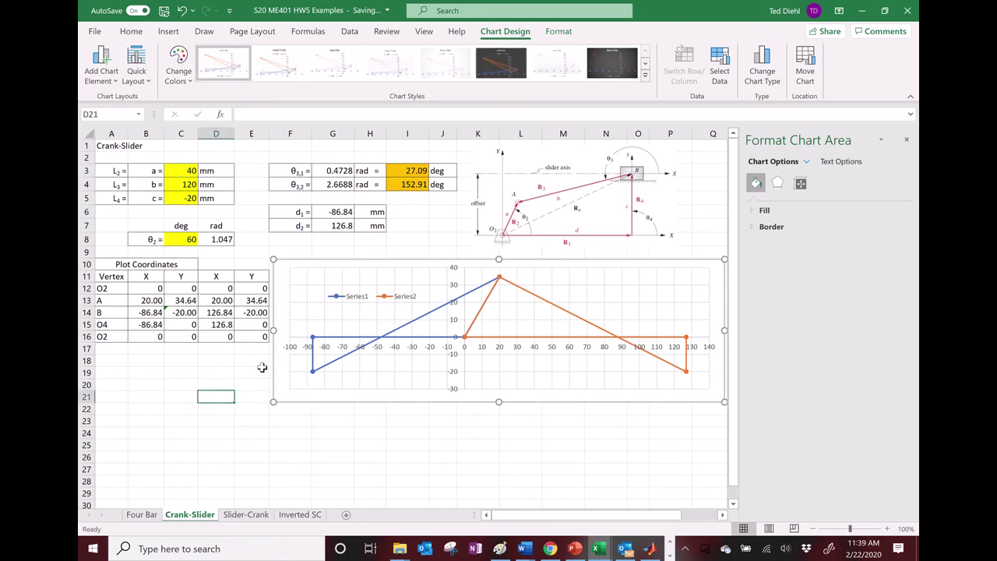
- Set the chart area's border to No line
left_click(341, 400)
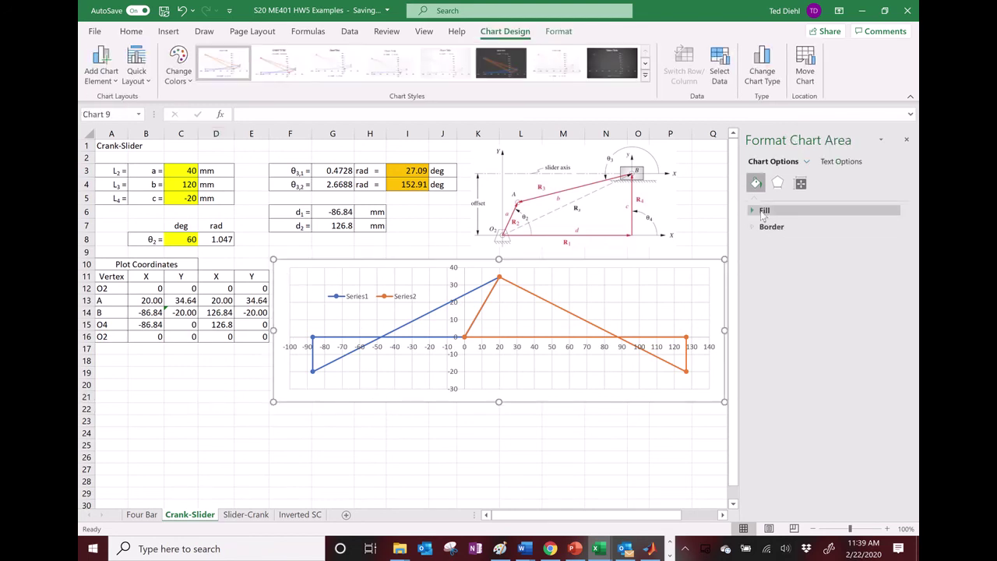
left_click(772, 226)
left_click(768, 247)
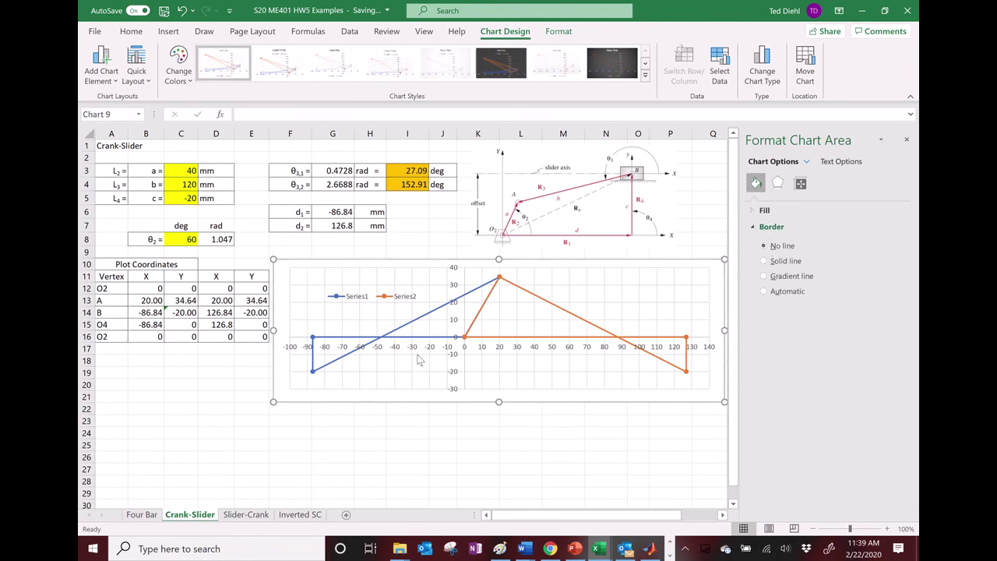
left_click(227, 387)
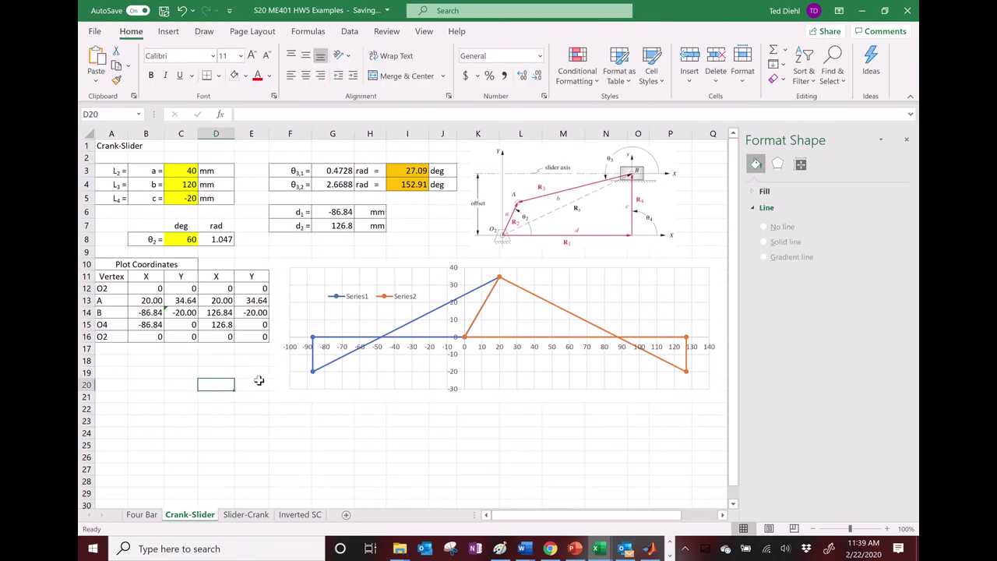
left_click(348, 302)
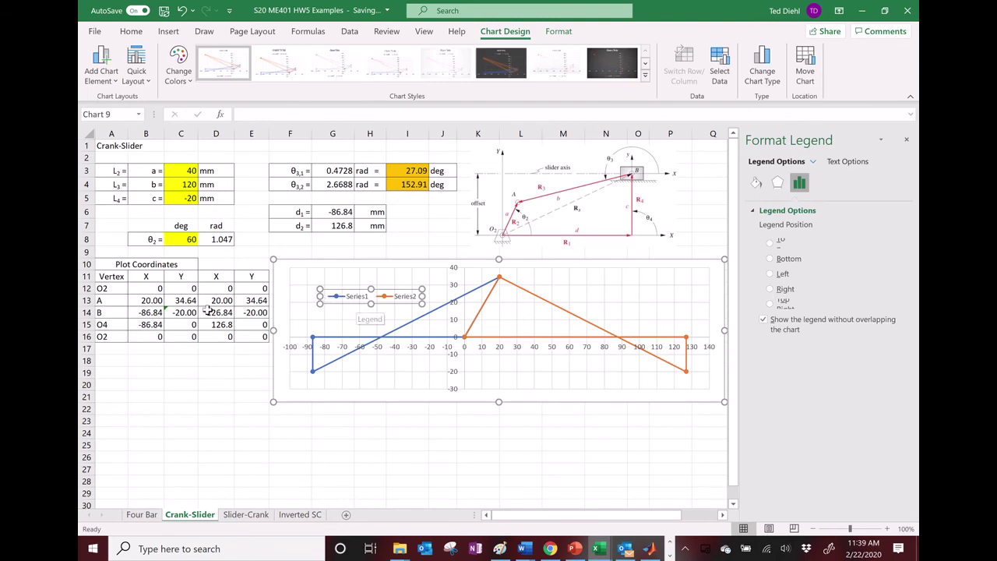
left_click(160, 263)
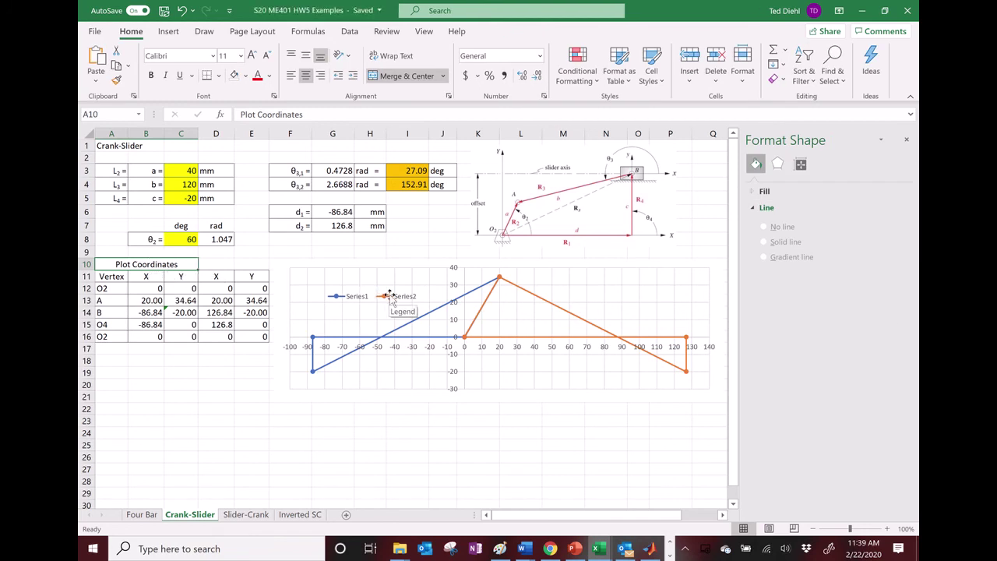
left_click(204, 386)
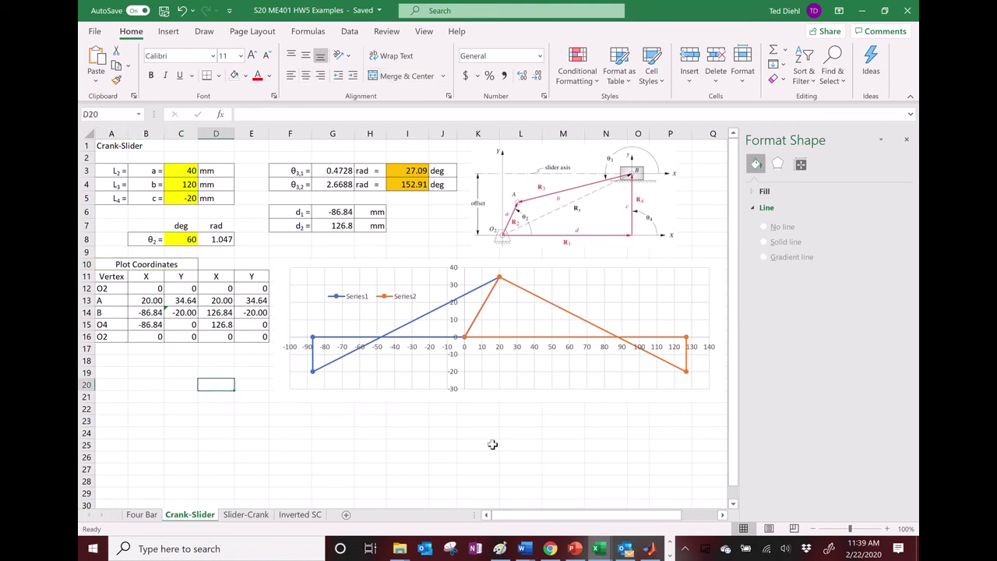
left_click(672, 545)
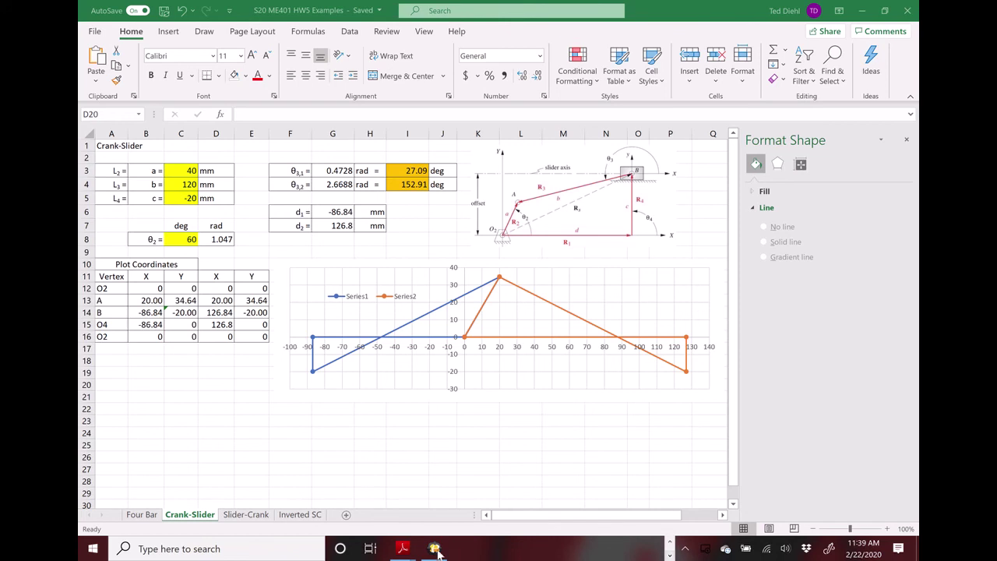
left_click(434, 548)
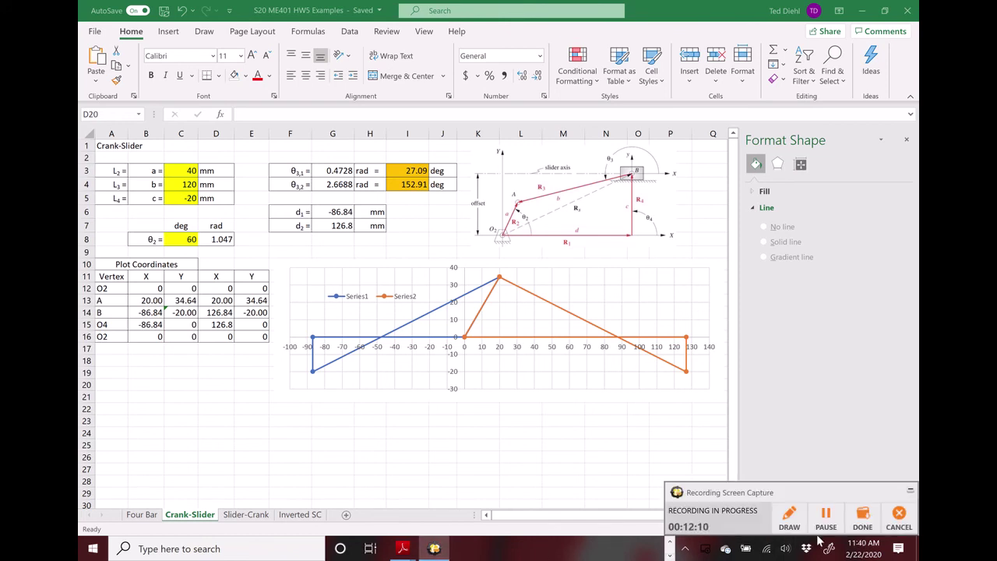